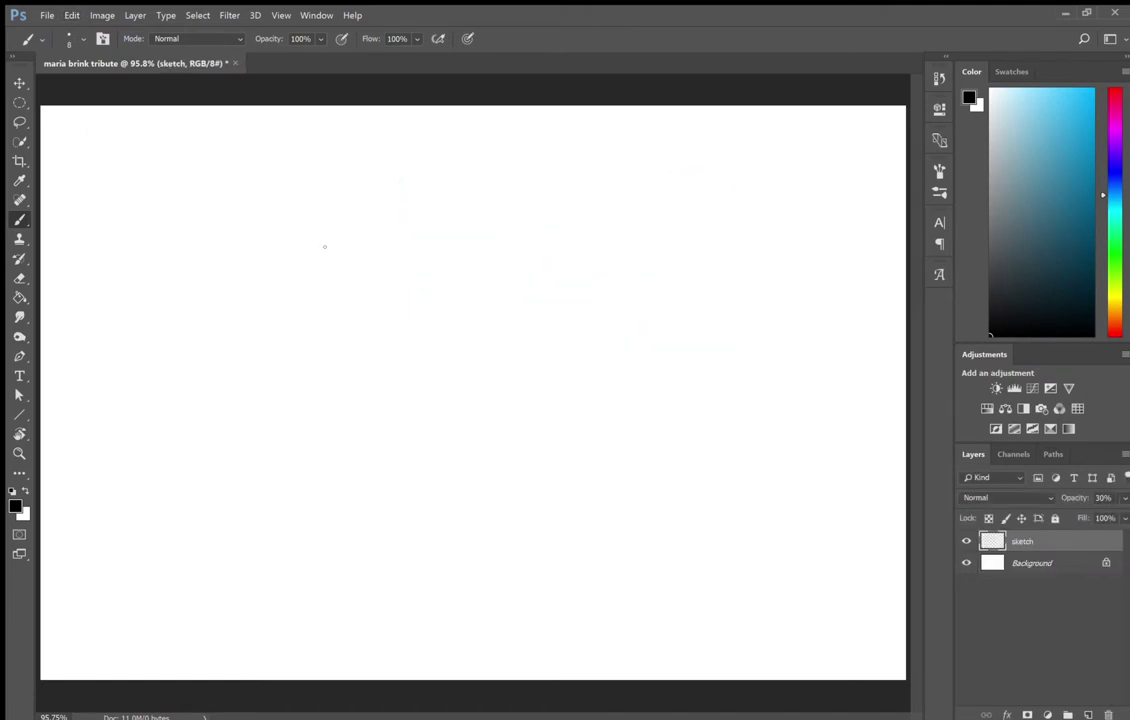
# - Sketch a grey head oval with a guide line, then select the head and shoulders with an elliptical marquee
pyautogui.moveTo(139, 182); pyautogui.dragTo(97, 211)
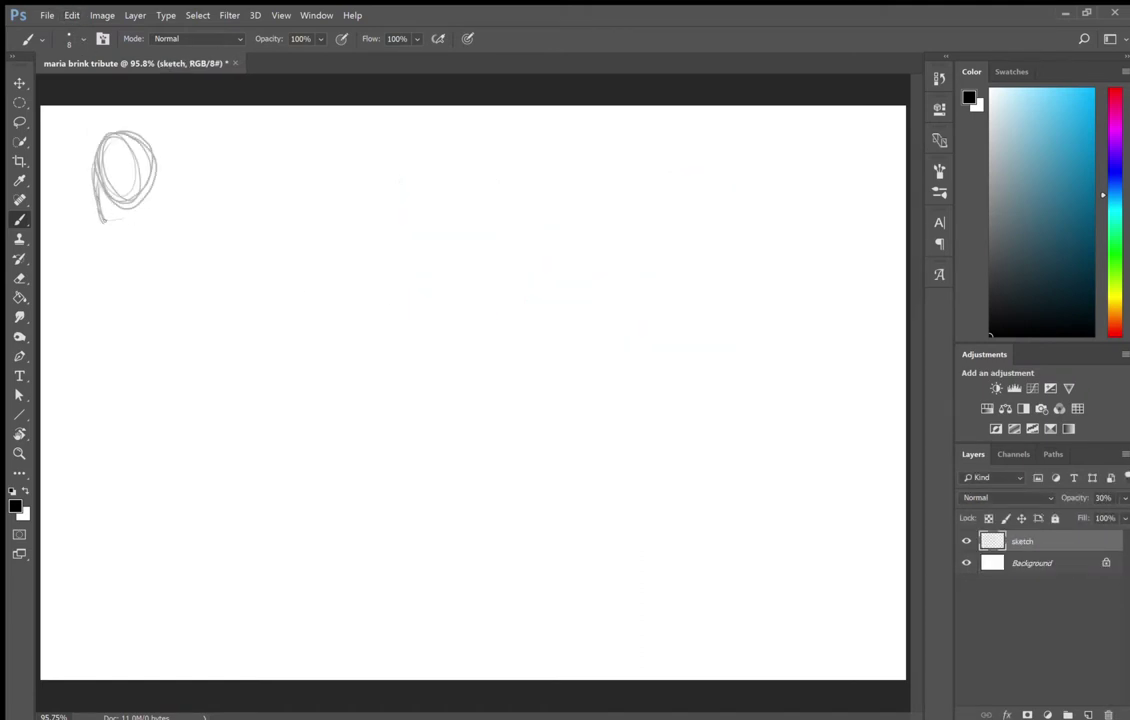
pyautogui.moveTo(131, 130)
pyautogui.mouseDown()
pyautogui.moveTo(112, 197)
pyautogui.moveTo(121, 256)
pyautogui.mouseUp()
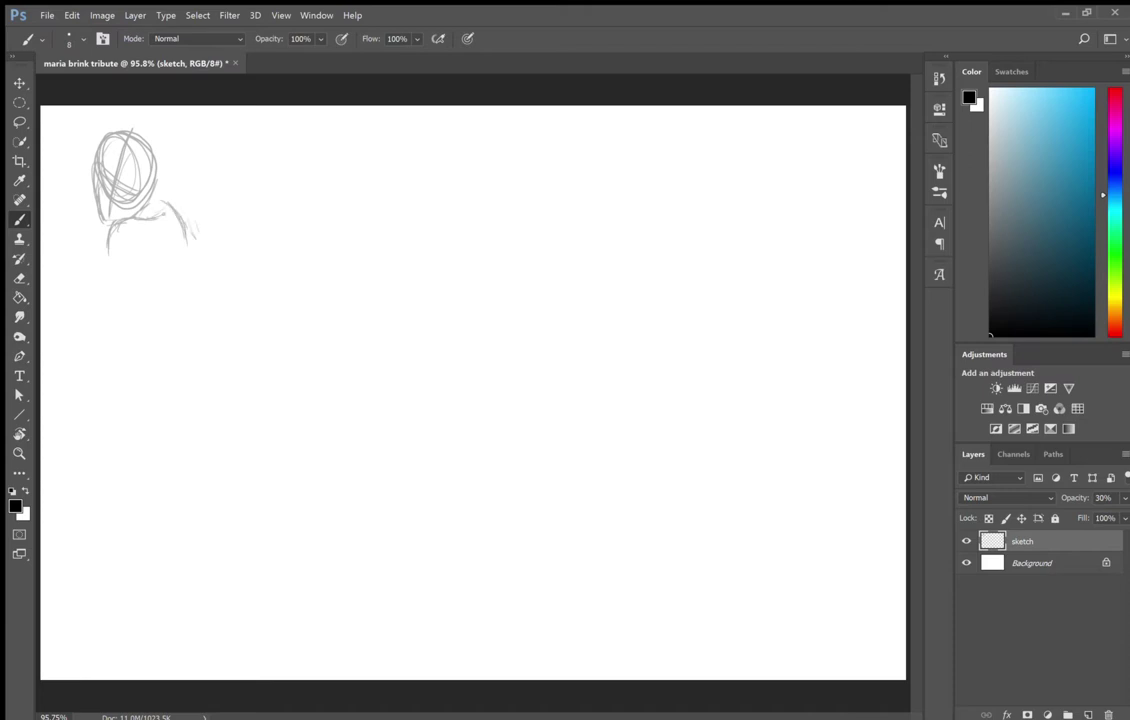
pyautogui.press('m')
pyautogui.moveTo(52, 95); pyautogui.dragTo(212, 290)
# - Enlarge and reposition the head sketch toward the top-left, then zoom in on it
pyautogui.hotkey('ctrl', 't')
pyautogui.moveTo(151, 222); pyautogui.dragTo(139, 208)
pyautogui.press('Return')
pyautogui.press('b')
pyautogui.press('v')
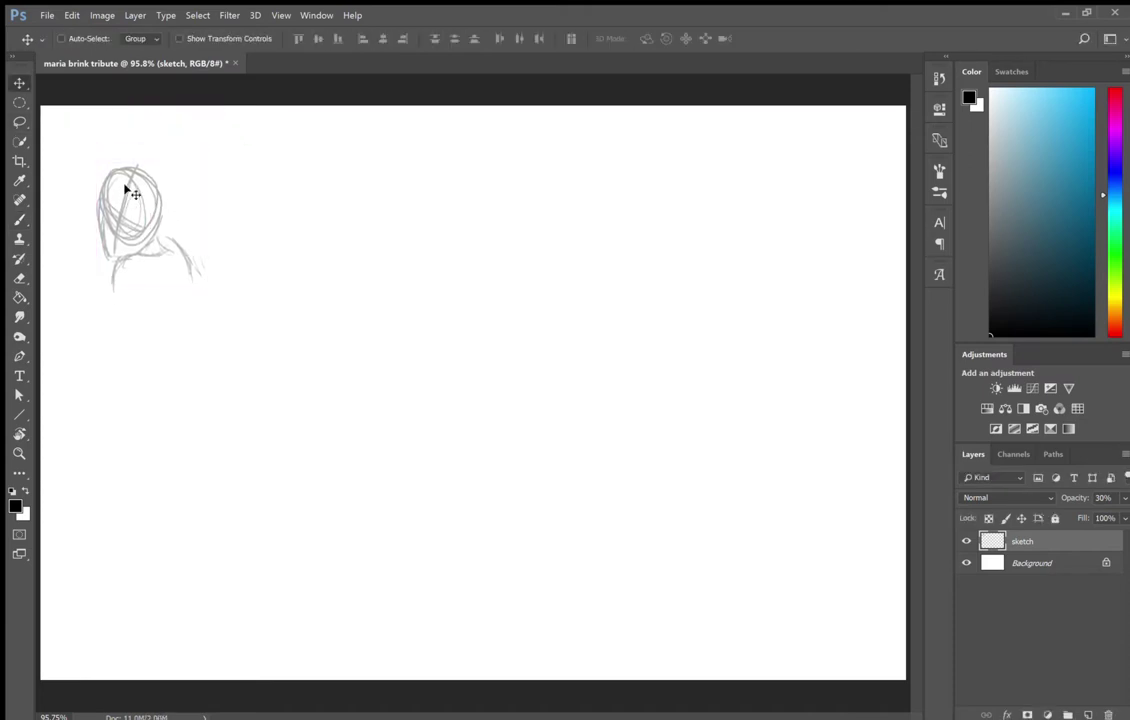
pyautogui.press('b')
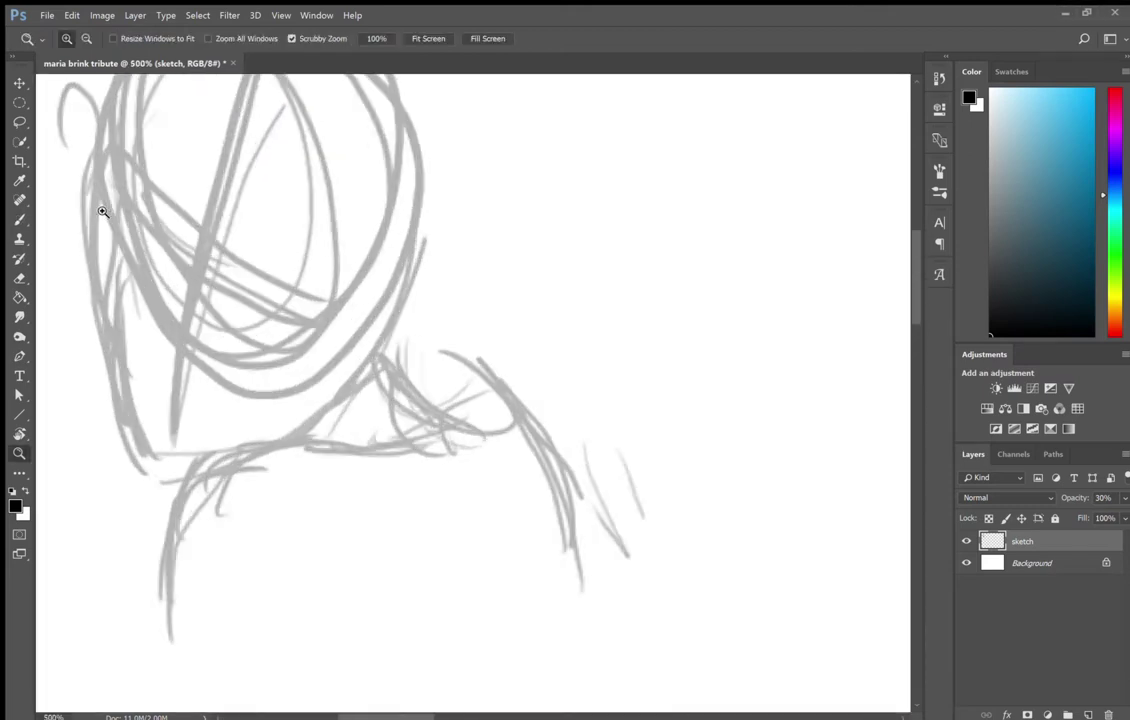
pyautogui.moveTo(102, 207)
pyautogui.mouseDown()
pyautogui.moveTo(202, 264)
pyautogui.moveTo(165, 370)
pyautogui.mouseUp()
# - Sketch the bow, wavy hair on both sides, neck, shoulders and face hatching in grey
pyautogui.moveTo(235, 262); pyautogui.dragTo(205, 300)
pyautogui.moveTo(240, 400); pyautogui.dragTo(242, 445)
pyautogui.moveTo(150, 385); pyautogui.dragTo(148, 440)
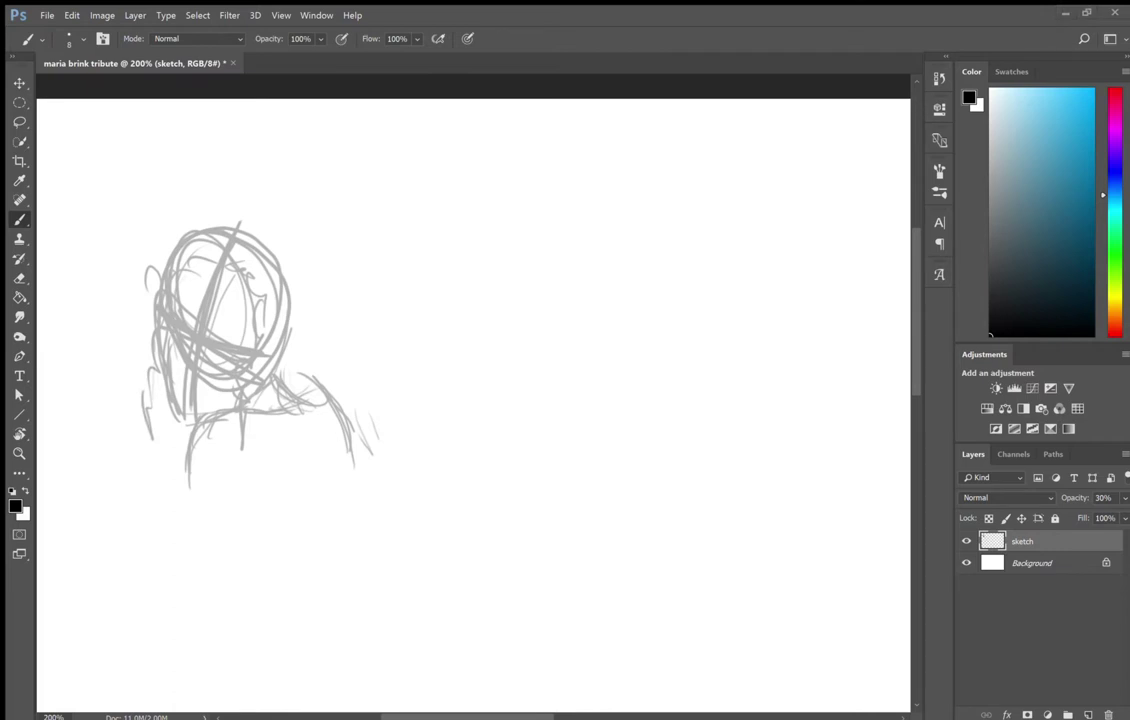
pyautogui.moveTo(160, 215)
pyautogui.mouseDown()
pyautogui.moveTo(186, 135)
pyautogui.moveTo(80, 230)
pyautogui.mouseUp()
pyautogui.moveTo(232, 185)
pyautogui.mouseDown()
pyautogui.moveTo(320, 175)
pyautogui.moveTo(395, 232)
pyautogui.mouseUp()
pyautogui.moveTo(378, 268); pyautogui.dragTo(386, 358)
pyautogui.moveTo(96, 228); pyautogui.dragTo(115, 338)
pyautogui.moveTo(110, 365); pyautogui.dragTo(130, 440)
pyautogui.moveTo(225, 352); pyautogui.dragTo(232, 435)
pyautogui.moveTo(315, 290)
pyautogui.mouseDown()
pyautogui.moveTo(348, 333)
pyautogui.moveTo(300, 415)
pyautogui.mouseUp()
# - Erase the face hatching and draw construction lines across the face
pyautogui.press('l')
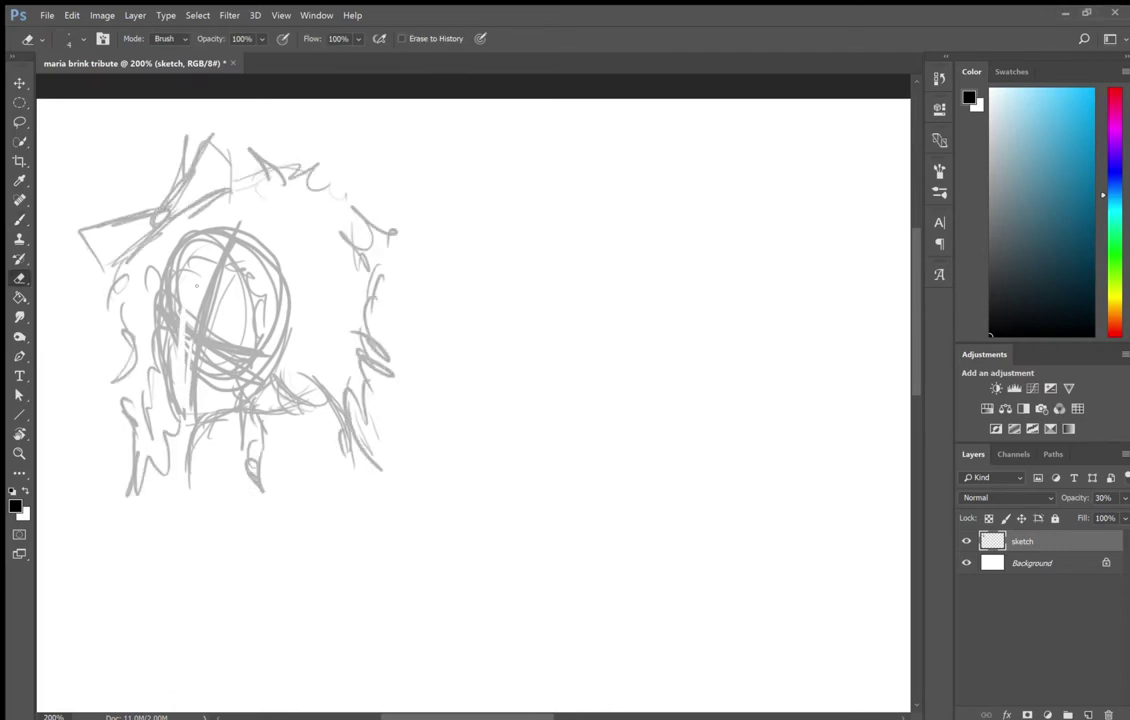
pyautogui.moveTo(160, 240); pyautogui.dragTo(155, 372)
pyautogui.press('Delete')
pyautogui.hotkey('ctrl', 'd')
pyautogui.press('b')
pyautogui.moveTo(198, 222); pyautogui.dragTo(156, 358)
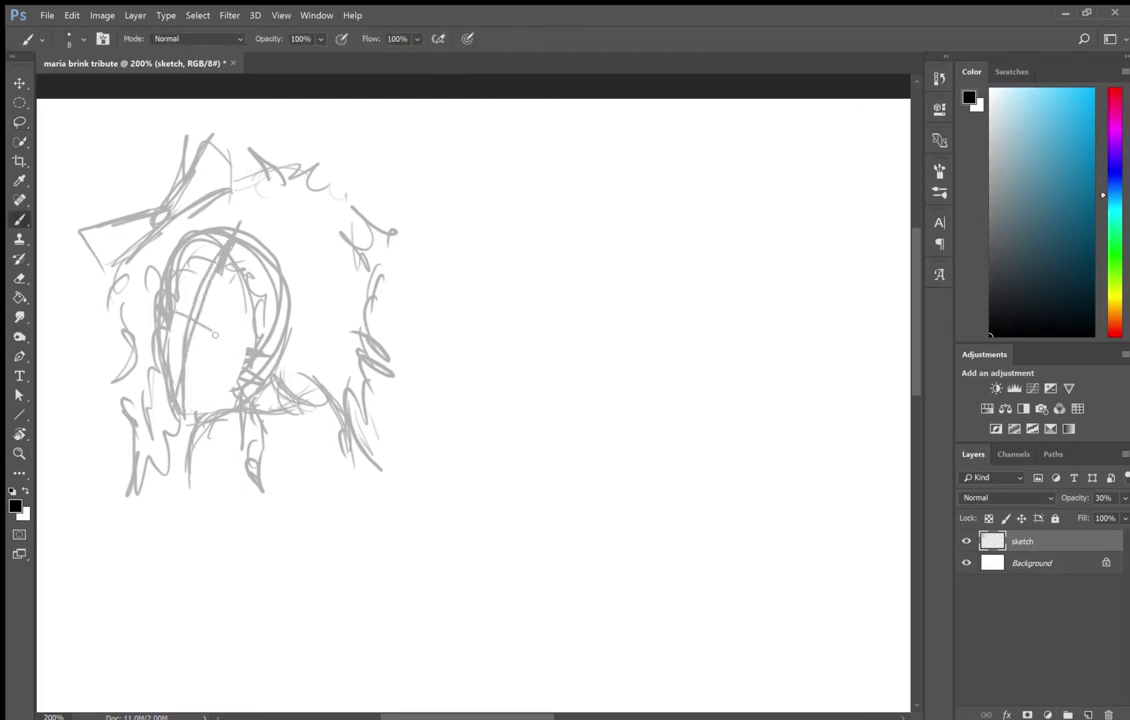
pyautogui.moveTo(155, 305); pyautogui.dragTo(258, 352)
pyautogui.moveTo(168, 248); pyautogui.dragTo(151, 323)
pyautogui.hotkey('ctrl', 'z')
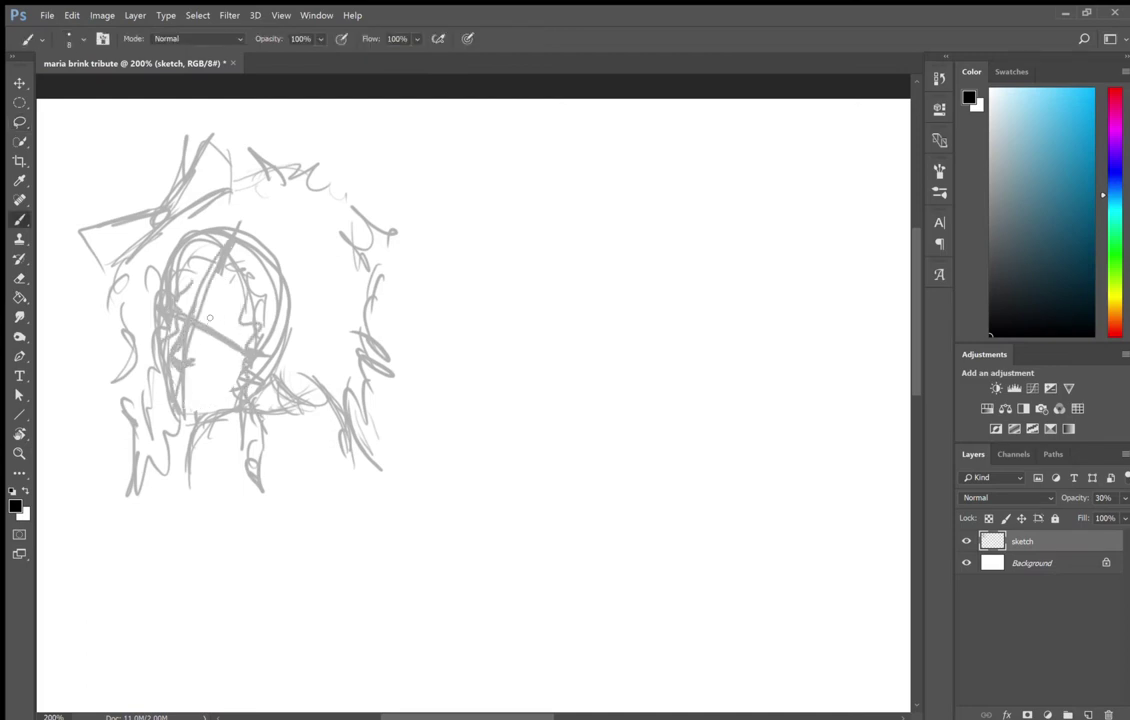
# - Sketch the eyes and features plus extra hair strokes, then lock the sketch layer
pyautogui.moveTo(210, 330); pyautogui.dragTo(207, 316)
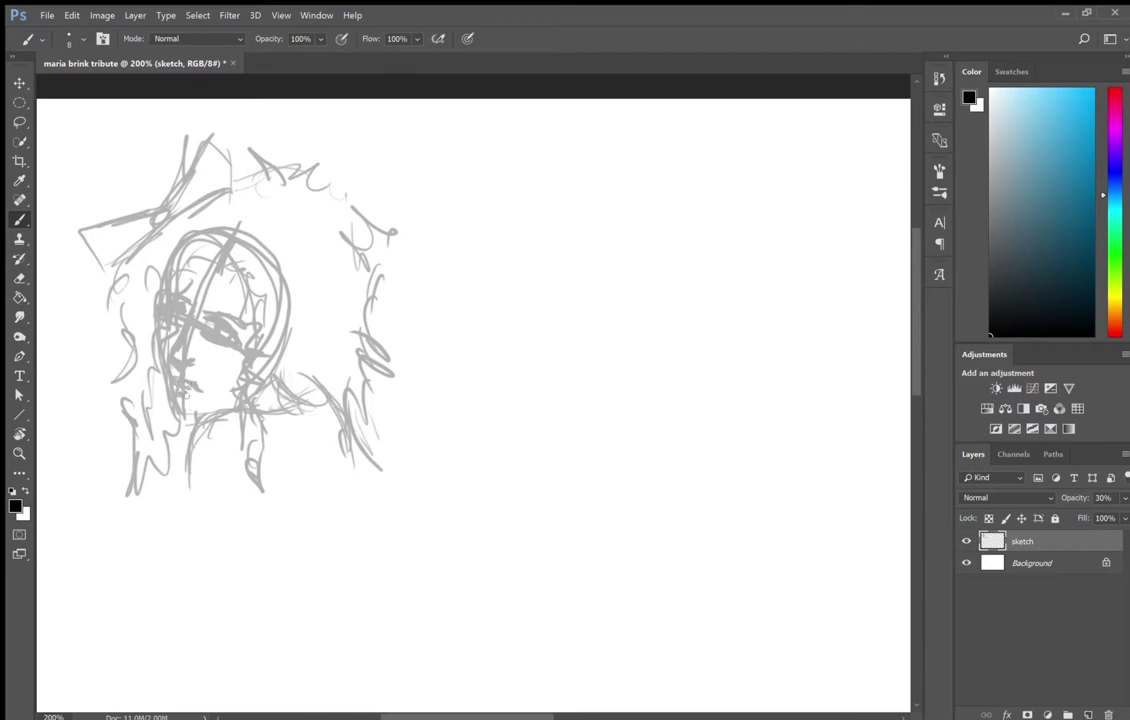
pyautogui.moveTo(232, 268)
pyautogui.mouseDown()
pyautogui.moveTo(195, 262)
pyautogui.moveTo(173, 331)
pyautogui.mouseUp()
pyautogui.moveTo(263, 345); pyautogui.dragTo(270, 430)
pyautogui.moveTo(335, 390); pyautogui.dragTo(318, 485)
pyautogui.moveTo(290, 260); pyautogui.dragTo(240, 390)
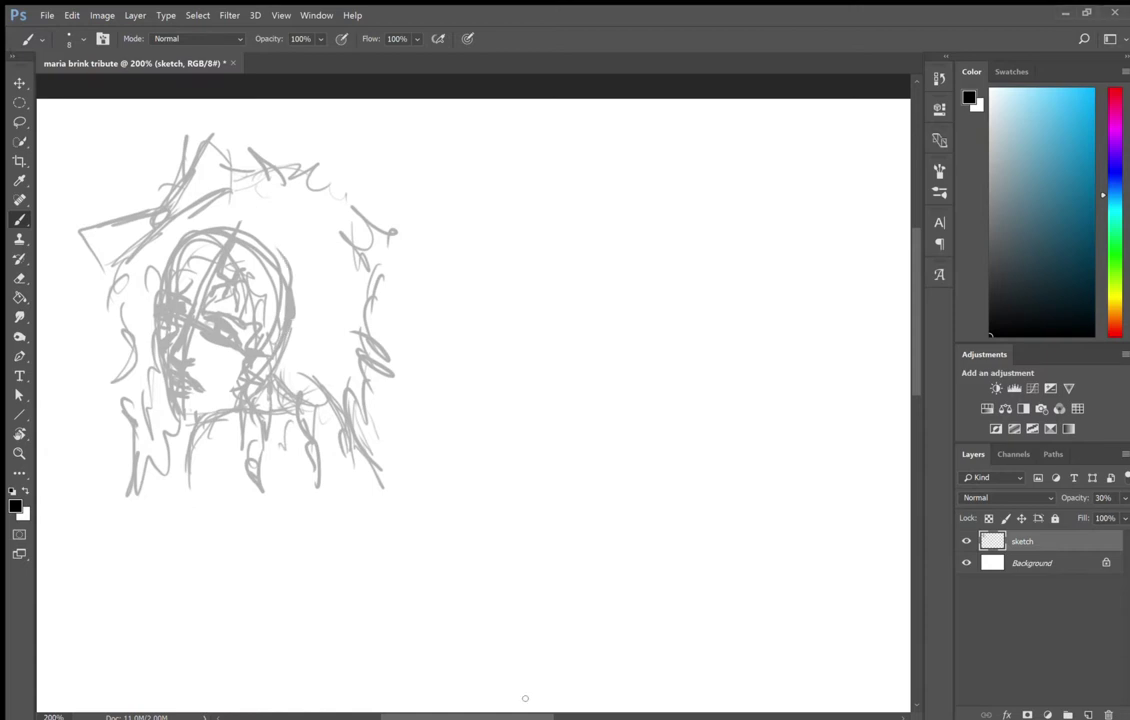
pyautogui.click(1054, 518)
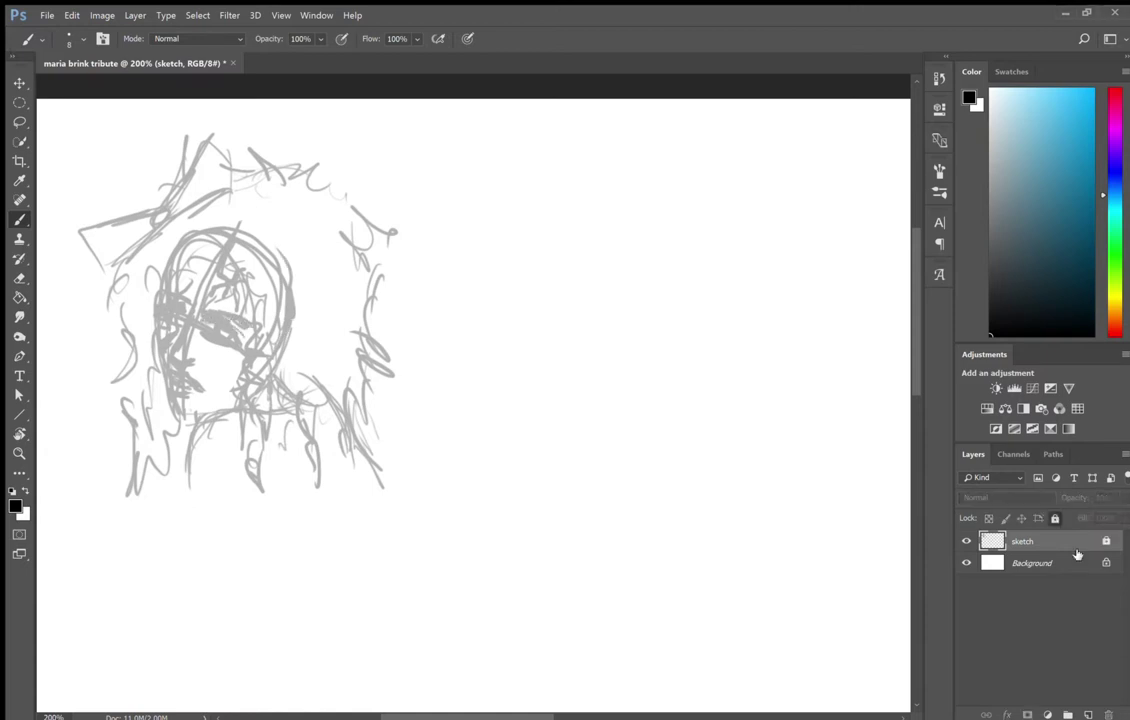
# - Add a new layer named 'lines' above the sketch
pyautogui.click(1088, 716)
pyautogui.doubleClick(1019, 541)
pyautogui.write('lines')
pyautogui.press('Return')
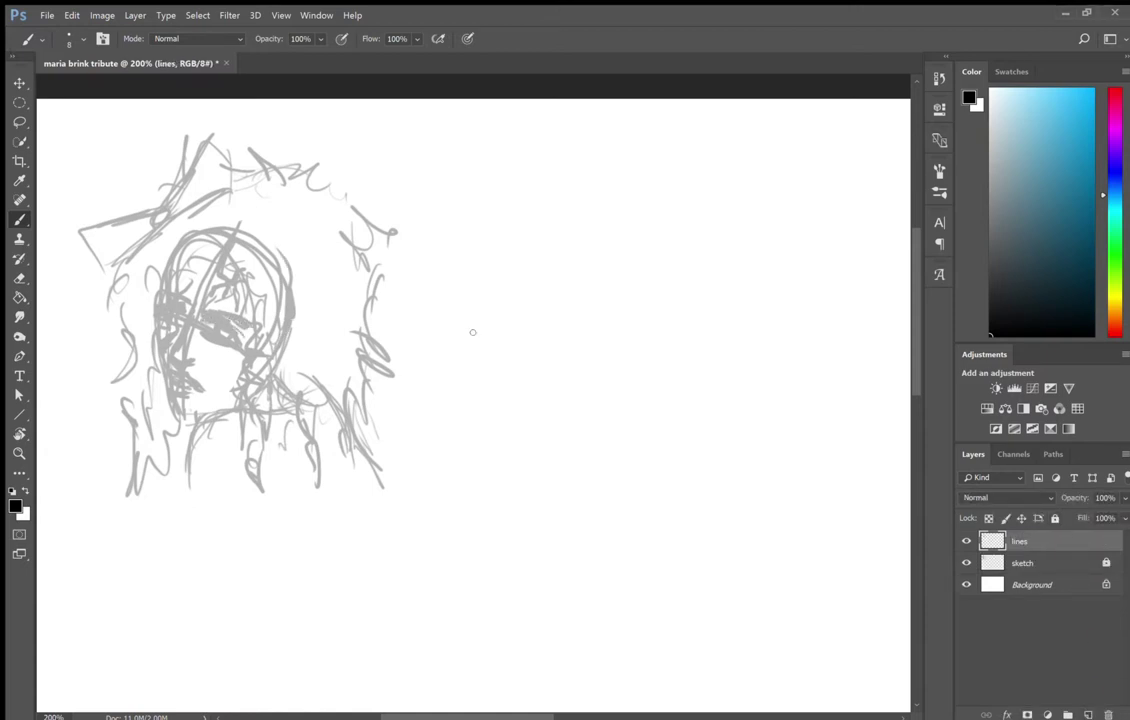
# - Ink the nose line in black with a slightly smaller brush on the zoomed-in face
pyautogui.moveTo(105, 300); pyautogui.dragTo(260, 300)
pyautogui.moveTo(272, 247); pyautogui.dragTo(255, 312)
pyautogui.hotkey('ctrl', 'z')
pyautogui.press('[')
pyautogui.moveTo(274, 245); pyautogui.dragTo(230, 355)
pyautogui.press('e')
pyautogui.press('b')
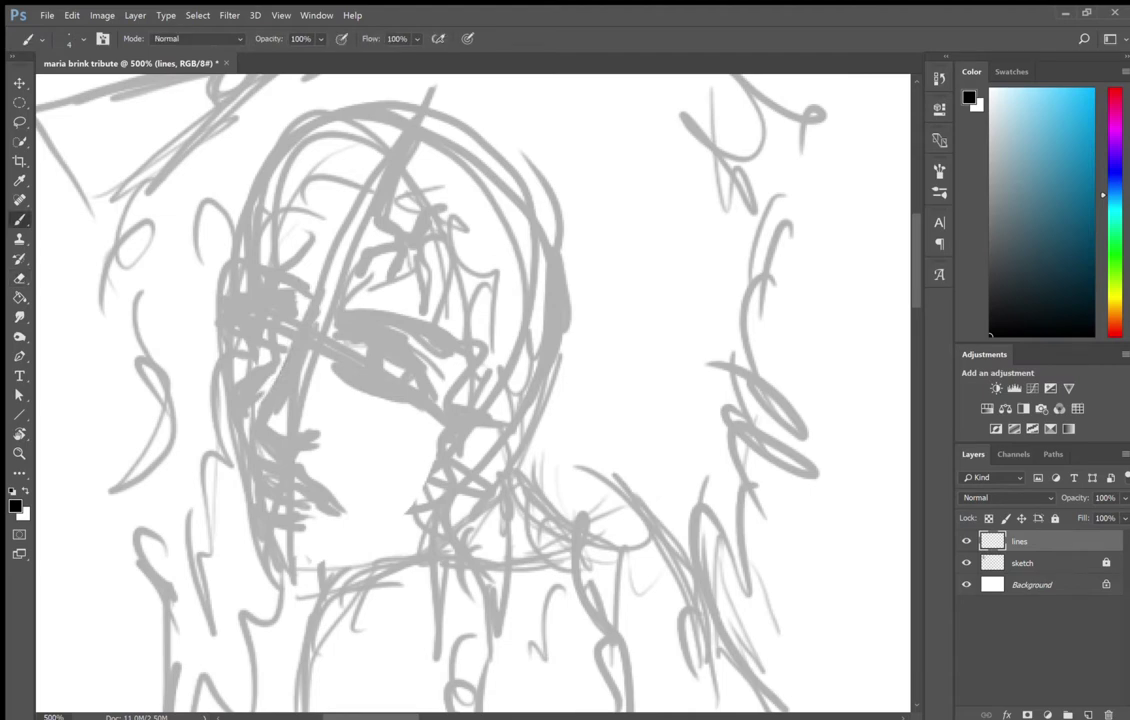
pyautogui.moveTo(293, 283)
pyautogui.mouseDown()
pyautogui.moveTo(259, 410)
pyautogui.moveTo(298, 446)
pyautogui.moveTo(260, 410)
pyautogui.moveTo(295, 283)
pyautogui.mouseUp()
pyautogui.press('e')
pyautogui.press('b')
pyautogui.moveTo(264, 422)
pyautogui.mouseDown()
pyautogui.moveTo(253, 405)
pyautogui.moveTo(298, 315)
pyautogui.moveTo(298, 280)
pyautogui.mouseUp()
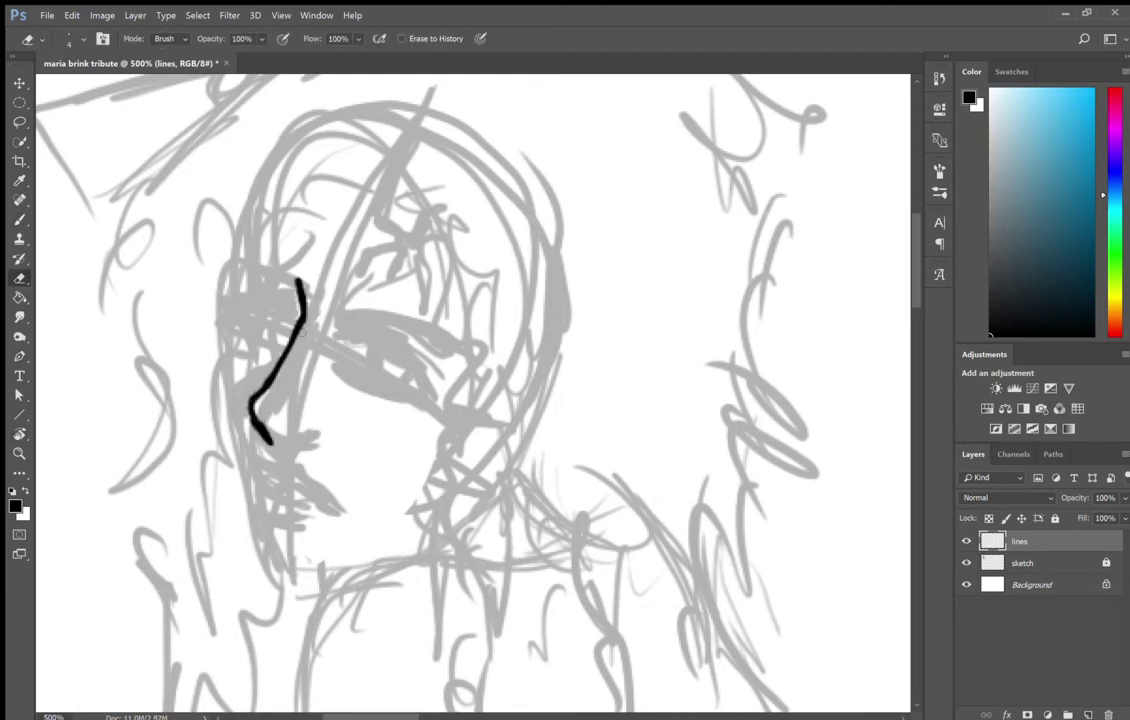
# - Extend the nose with a nostril and ink the eye's upper and lower lids on a rotated canvas
pyautogui.moveTo(279, 420); pyautogui.dragTo(306, 428)
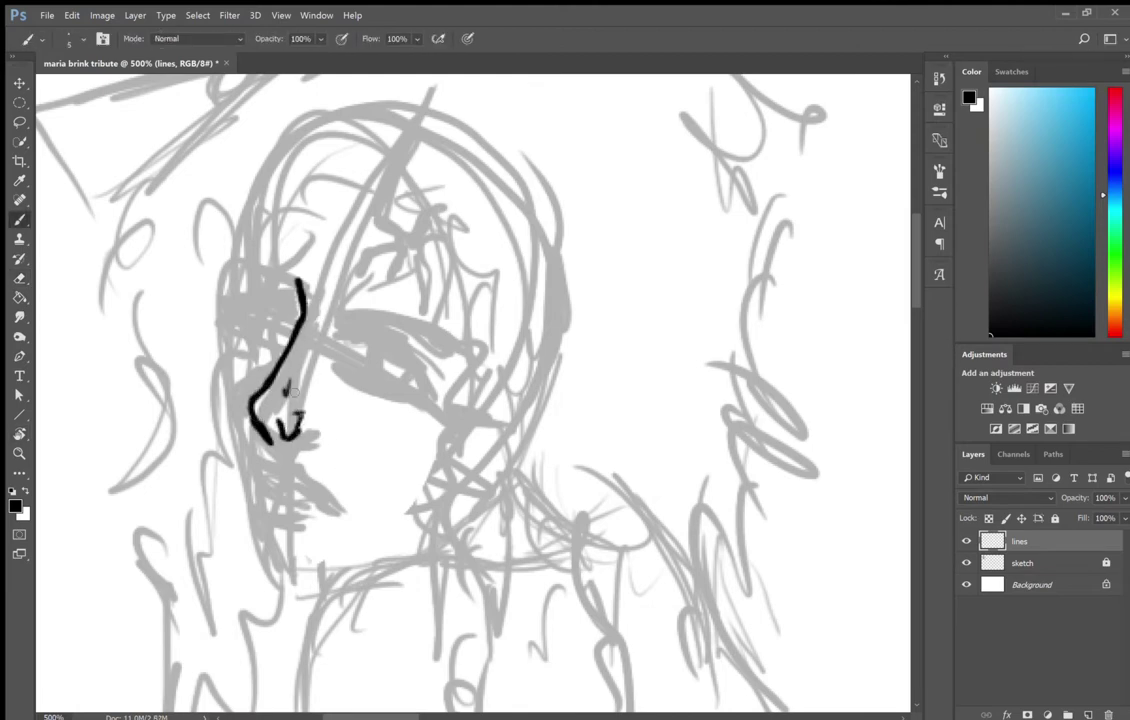
pyautogui.moveTo(360, 313); pyautogui.dragTo(460, 350)
pyautogui.press('space')
pyautogui.moveTo(560, 470); pyautogui.dragTo(450, 388)
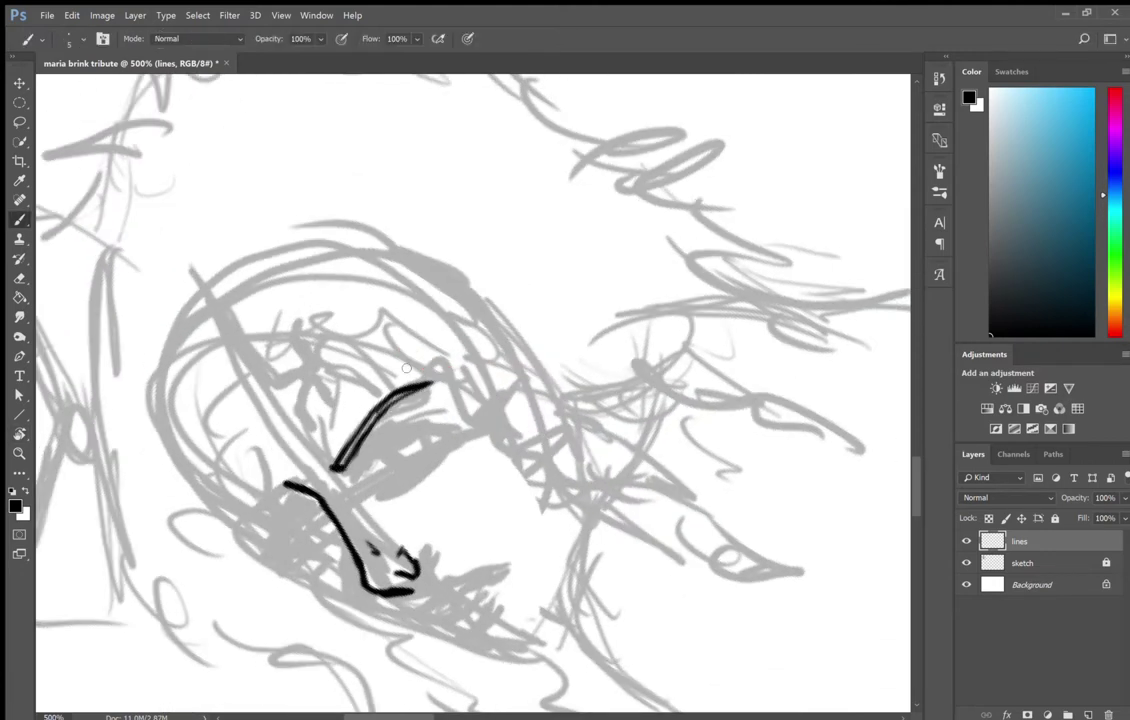
pyautogui.moveTo(358, 474); pyautogui.dragTo(375, 442)
pyautogui.moveTo(460, 432); pyautogui.dragTo(381, 440)
pyautogui.moveTo(465, 433)
pyautogui.mouseDown()
pyautogui.moveTo(380, 493)
pyautogui.moveTo(469, 430)
pyautogui.mouseUp()
pyautogui.moveTo(400, 445); pyautogui.dragTo(428, 462)
pyautogui.hotkey('ctrl', 'z')
# - Add lashes at the eye's outer corner and paint a dark teal iris ring
pyautogui.moveTo(470, 434); pyautogui.dragTo(448, 446)
pyautogui.click(1065, 263)
pyautogui.moveTo(388, 448); pyautogui.dragTo(430, 448)
pyautogui.click(990, 335)
pyautogui.click(1071, 266)
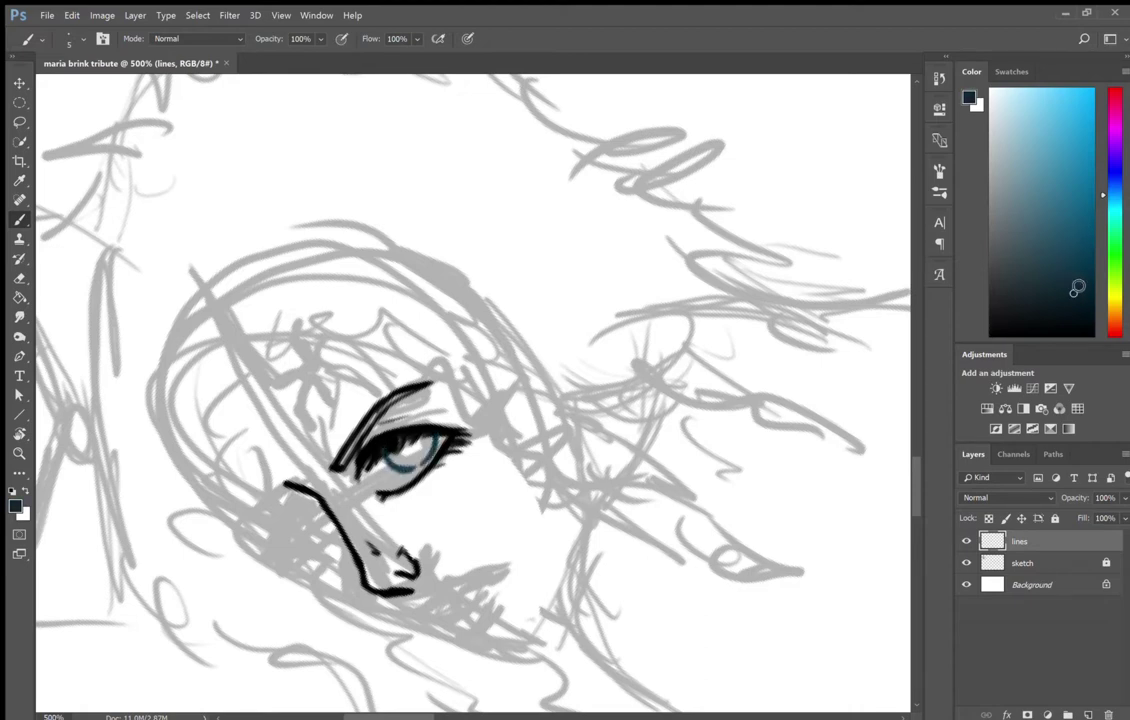
pyautogui.press('d')
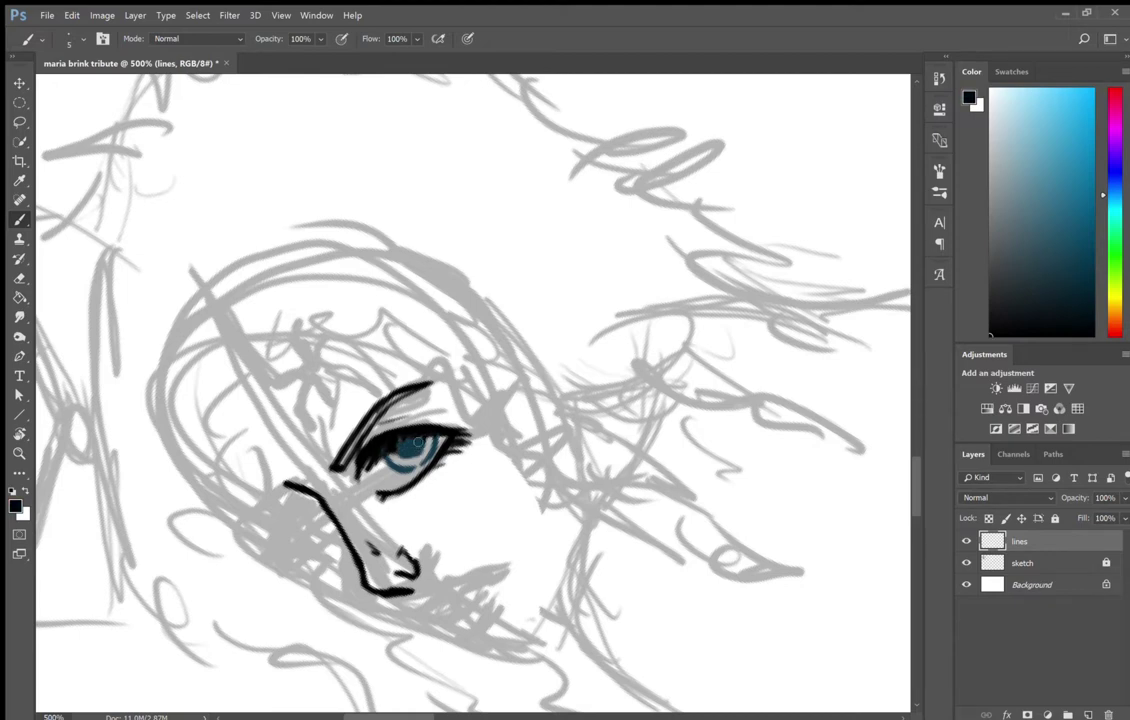
# - Rotate the view upright and ink the inner lower lid, the line under the nose and the lips
pyautogui.press('r')
pyautogui.moveTo(360, 390); pyautogui.dragTo(400, 260)
pyautogui.moveTo(345, 358); pyautogui.dragTo(326, 376)
pyautogui.moveTo(250, 452)
pyautogui.mouseDown()
pyautogui.moveTo(293, 460)
pyautogui.moveTo(337, 499)
pyautogui.mouseUp()
pyautogui.moveTo(253, 483)
pyautogui.mouseDown()
pyautogui.moveTo(276, 508)
pyautogui.moveTo(338, 506)
pyautogui.mouseUp()
pyautogui.moveTo(271, 492); pyautogui.dragTo(323, 500)
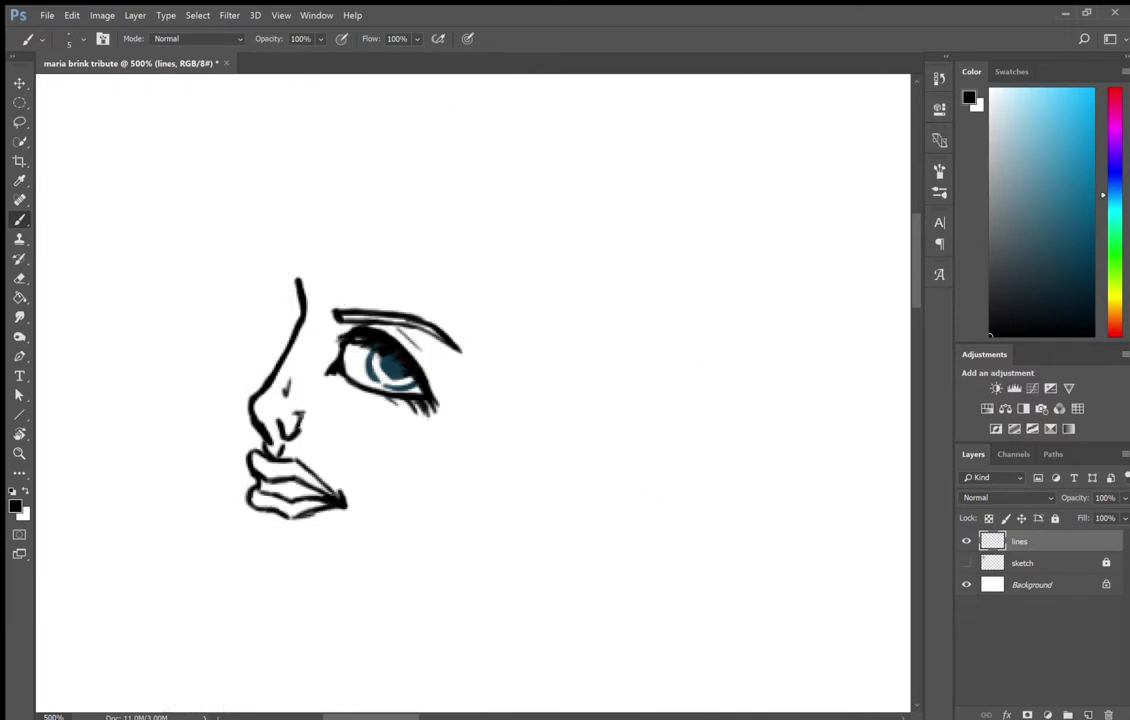
# - Zoom in on the lips and ink the lower lip outline
pyautogui.press('z')
pyautogui.moveTo(290, 570); pyautogui.dragTo(340, 570)
pyautogui.press('b')
pyautogui.moveTo(300, 335)
pyautogui.mouseDown()
pyautogui.moveTo(325, 362)
pyautogui.moveTo(455, 372)
pyautogui.mouseUp()
pyautogui.scroll(3, 505, 418)
# - Redraw the top of the nose line and ink a double-line eyebrow above it
pyautogui.moveTo(425, 255)
pyautogui.mouseDown()
pyautogui.moveTo(302, 245)
pyautogui.moveTo(312, 240)
pyautogui.mouseUp()
pyautogui.hotkey('ctrl', 'z')
pyautogui.hotkey('ctrl', 'z')
pyautogui.press('e')
pyautogui.press('b')
pyautogui.moveTo(428, 255)
pyautogui.mouseDown()
pyautogui.moveTo(428, 305)
pyautogui.moveTo(302, 258)
pyautogui.mouseUp()
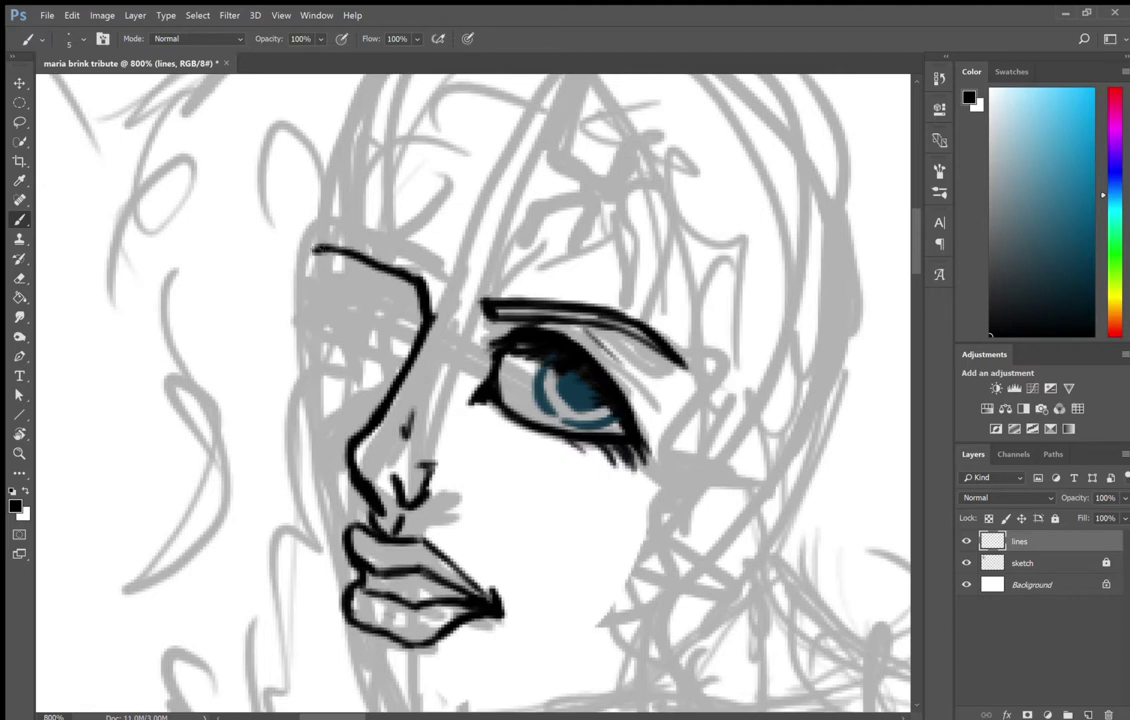
pyautogui.moveTo(410, 292); pyautogui.dragTo(306, 263)
pyautogui.scroll(-2, 475, 390)
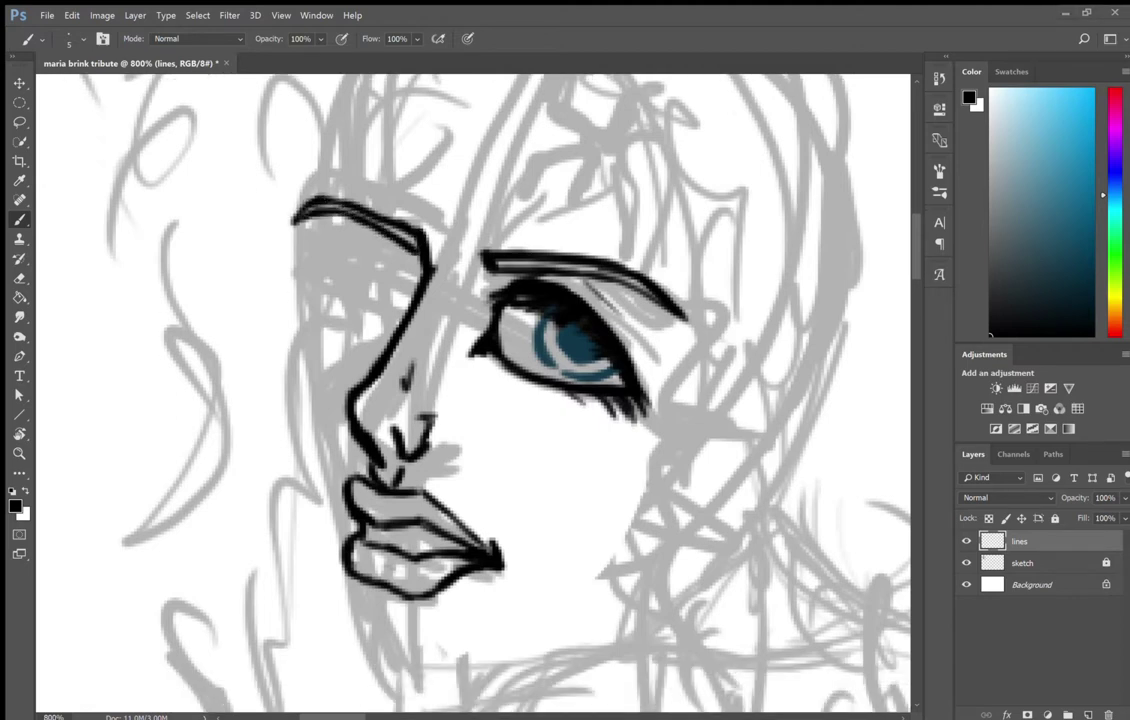
pyautogui.moveTo(1114, 195); pyautogui.dragTo(1114, 107)
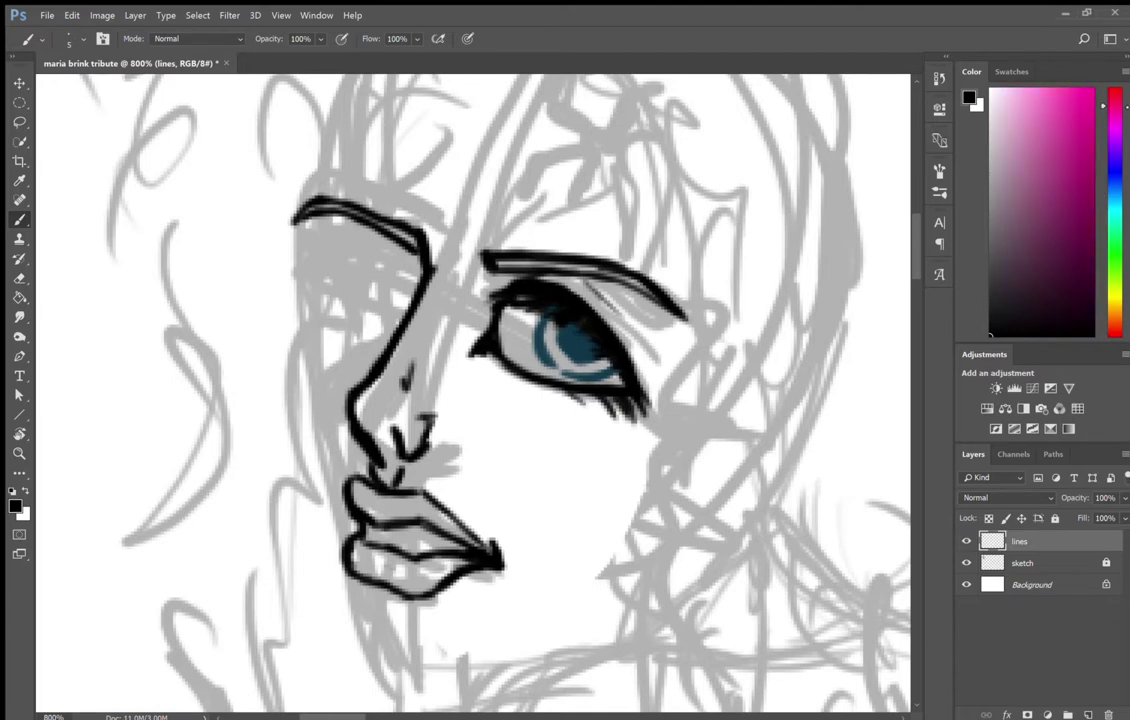
# - Trace both lip outlines in dark red, then ink the left eye's lids in black
pyautogui.moveTo(1034, 182); pyautogui.dragTo(1059, 240)
pyautogui.moveTo(360, 515)
pyautogui.mouseDown()
pyautogui.moveTo(352, 488)
pyautogui.moveTo(415, 488)
pyautogui.moveTo(380, 522)
pyautogui.moveTo(477, 553)
pyautogui.mouseUp()
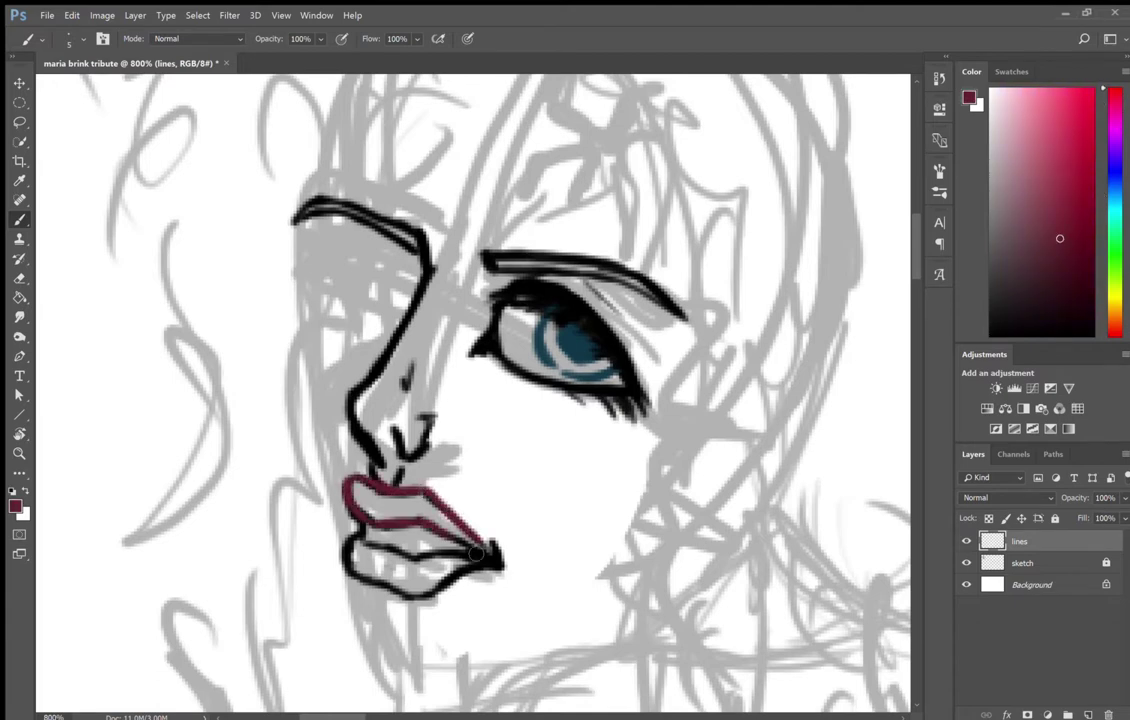
pyautogui.moveTo(350, 540); pyautogui.dragTo(497, 568)
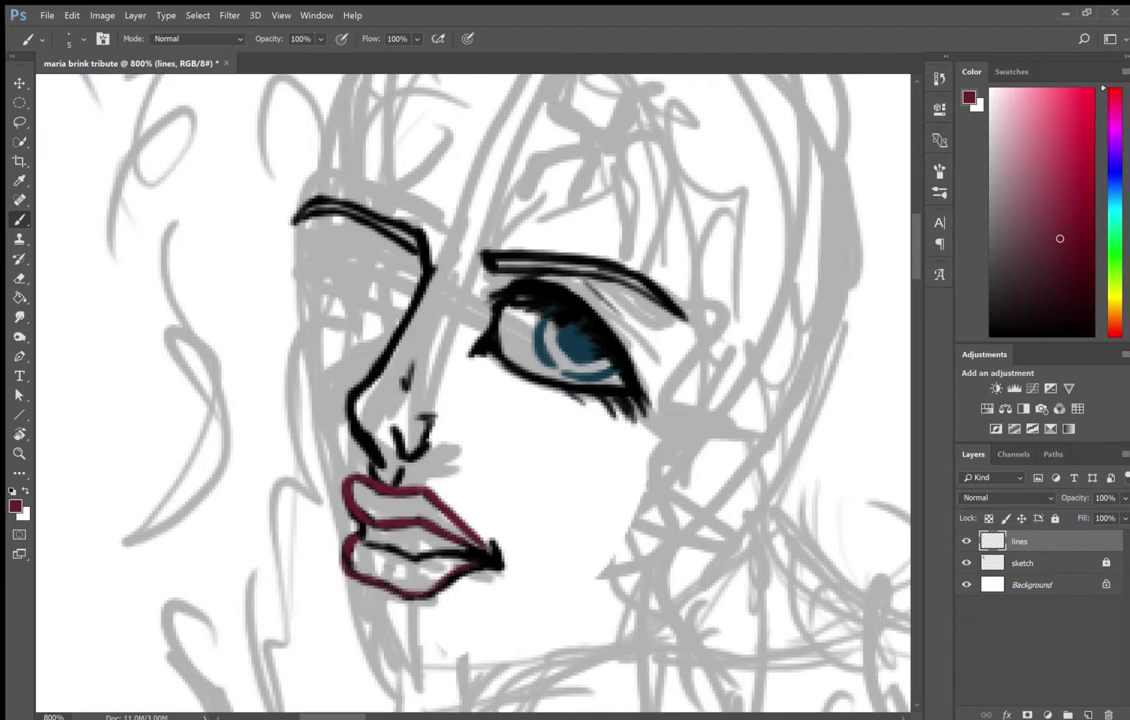
pyautogui.press('d')
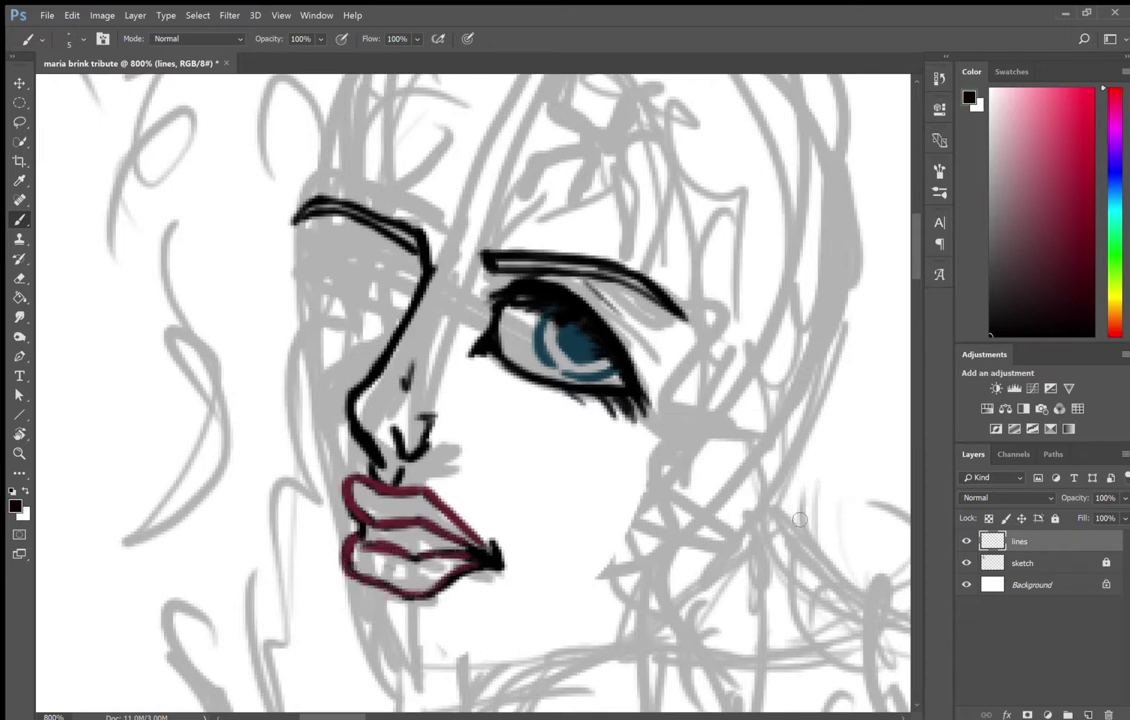
pyautogui.moveTo(415, 265)
pyautogui.mouseDown()
pyautogui.moveTo(300, 302)
pyautogui.moveTo(385, 322)
pyautogui.mouseUp()
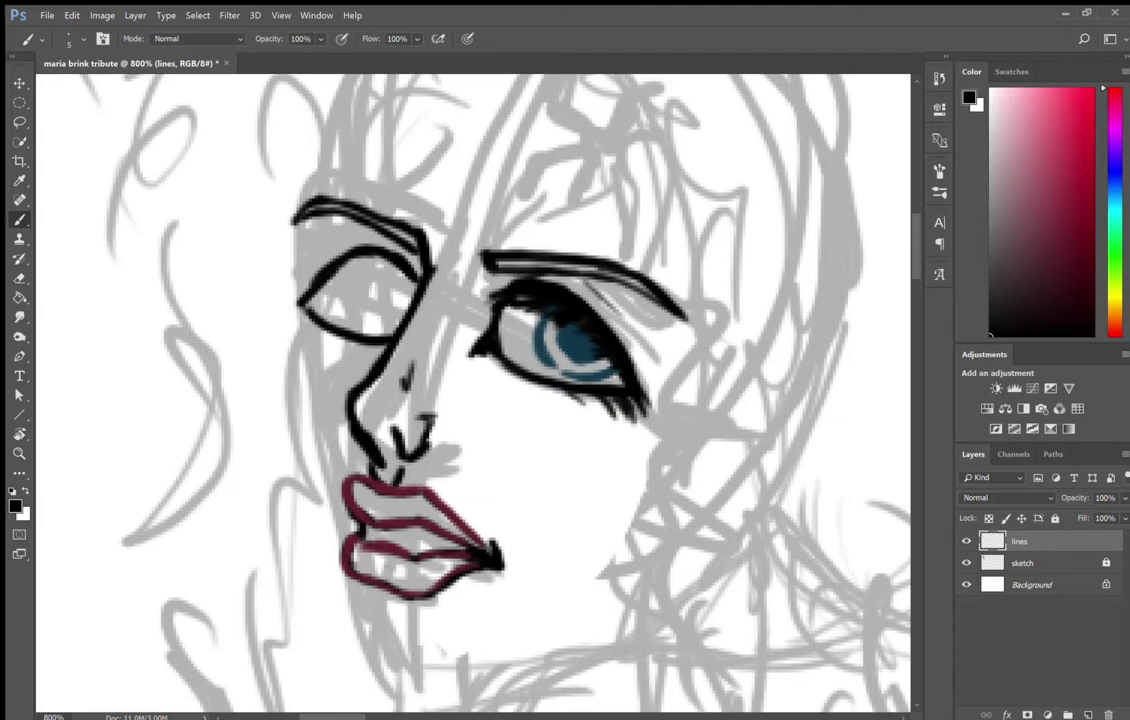
# - Redraw the closed left eye's lids and add lashes along its upper and lower lids
pyautogui.hotkey('ctrl', 'alt', 'z')
pyautogui.hotkey('ctrl', 'alt', 'z')
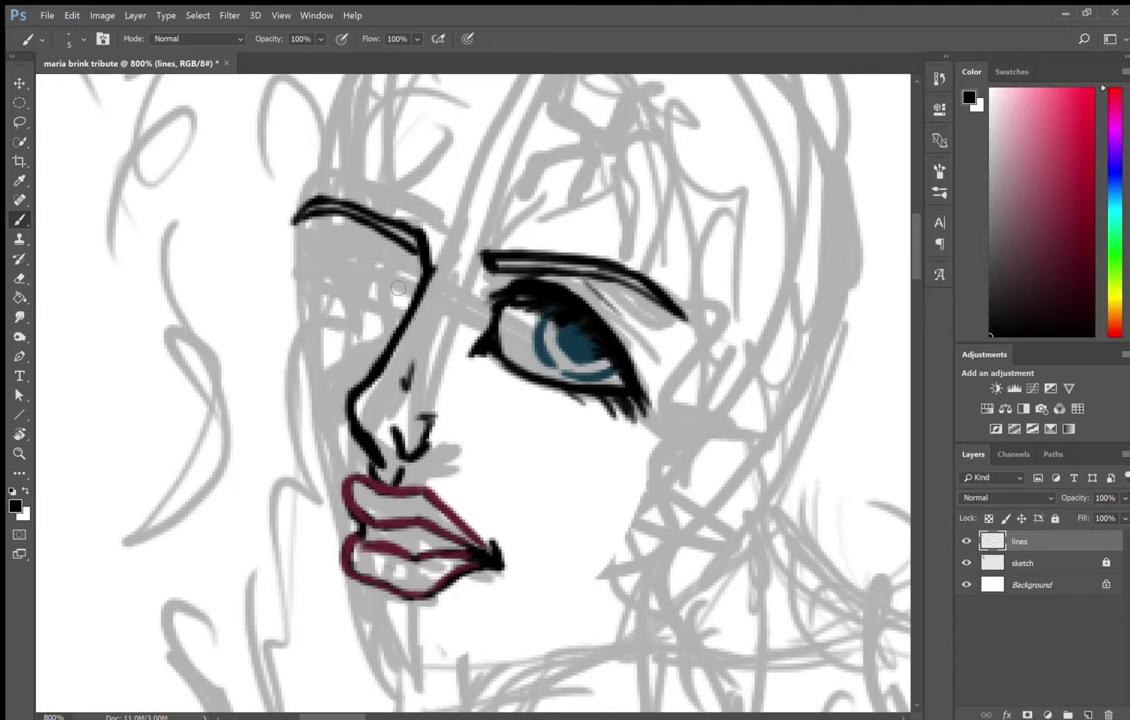
pyautogui.moveTo(393, 258)
pyautogui.mouseDown()
pyautogui.moveTo(413, 282)
pyautogui.moveTo(300, 306)
pyautogui.moveTo(375, 327)
pyautogui.mouseUp()
pyautogui.hotkey('ctrl', 'z')
pyautogui.hotkey('ctrl', 'alt', 'z')
pyautogui.hotkey('ctrl', 'alt', 'z')
pyautogui.moveTo(412, 295)
pyautogui.mouseDown()
pyautogui.moveTo(300, 312)
pyautogui.moveTo(398, 327)
pyautogui.mouseUp()
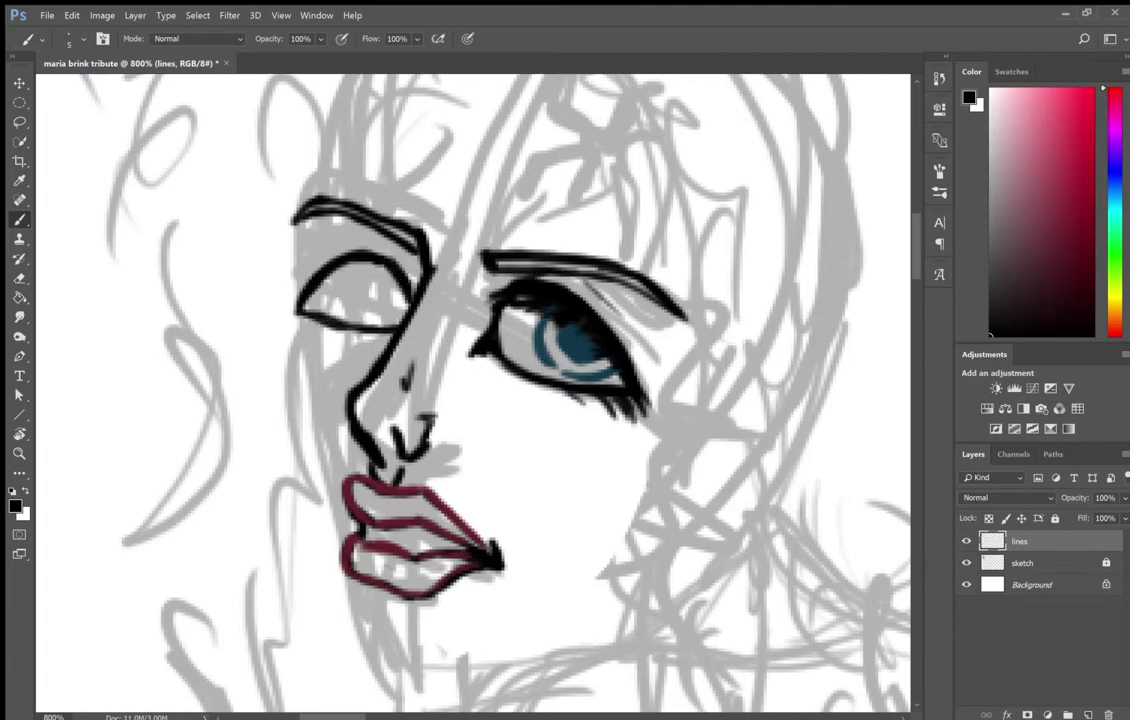
pyautogui.moveTo(300, 285)
pyautogui.mouseDown()
pyautogui.moveTo(280, 284)
pyautogui.moveTo(279, 310)
pyautogui.moveTo(286, 262)
pyautogui.moveTo(381, 261)
pyautogui.mouseUp()
pyautogui.moveTo(302, 316)
pyautogui.mouseDown()
pyautogui.moveTo(288, 332)
pyautogui.moveTo(312, 335)
pyautogui.mouseUp()
pyautogui.moveTo(355, 260)
pyautogui.mouseDown()
pyautogui.moveTo(372, 250)
pyautogui.moveTo(318, 248)
pyautogui.moveTo(350, 312)
pyautogui.moveTo(385, 300)
pyautogui.moveTo(371, 271)
pyautogui.mouseUp()
pyautogui.keyDown('alt'); pyautogui.click(577, 336); pyautogui.keyUp('alt')
pyautogui.press('d')
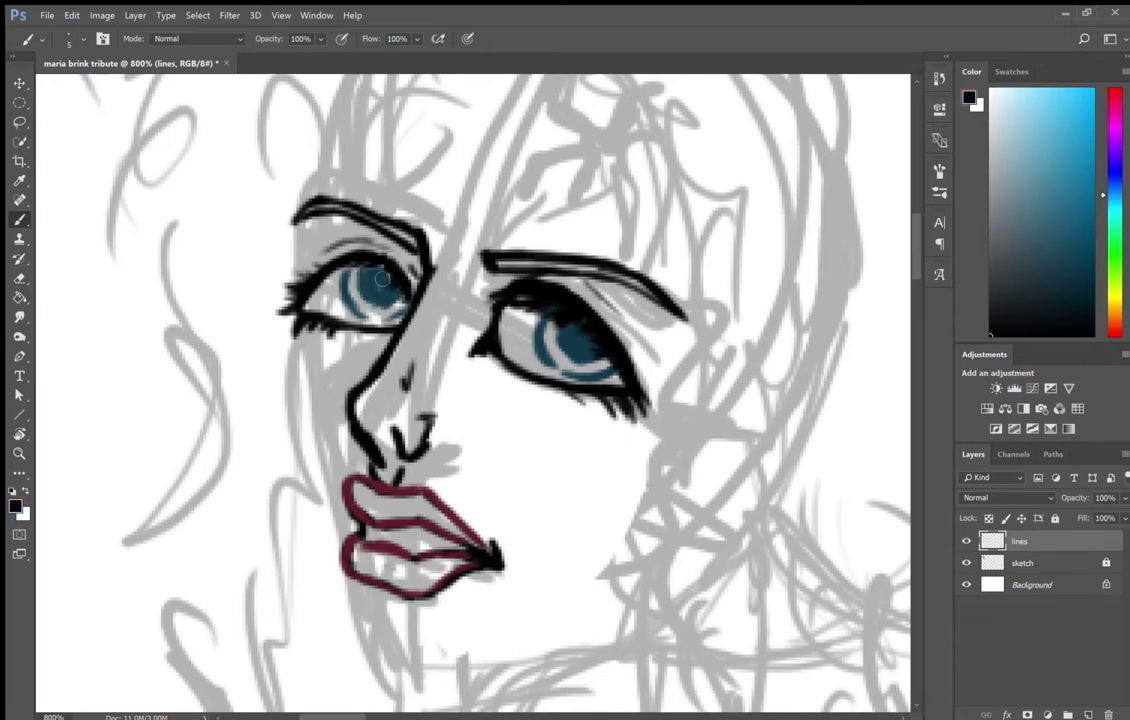
# - With the sketch hidden, paint white highlight arcs in both irises
pyautogui.click(966, 563)
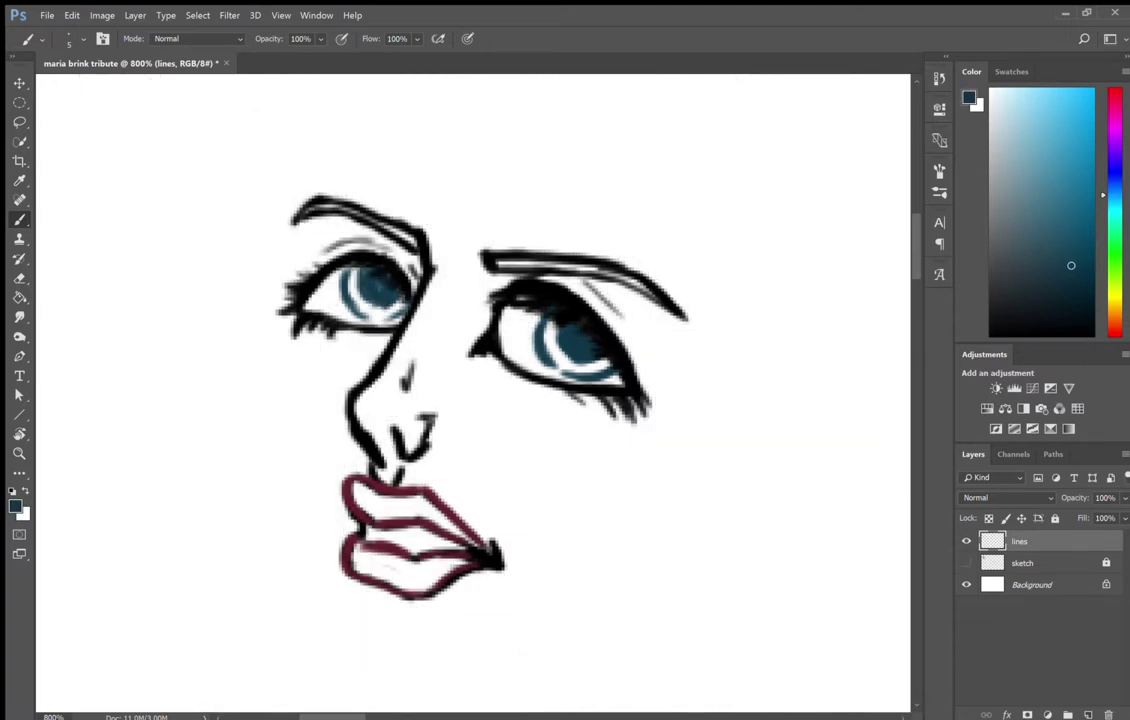
pyautogui.click(991, 90)
pyautogui.moveTo(370, 272); pyautogui.dragTo(360, 295)
pyautogui.moveTo(568, 333); pyautogui.dragTo(558, 355)
pyautogui.click(966, 563)
pyautogui.press('d')
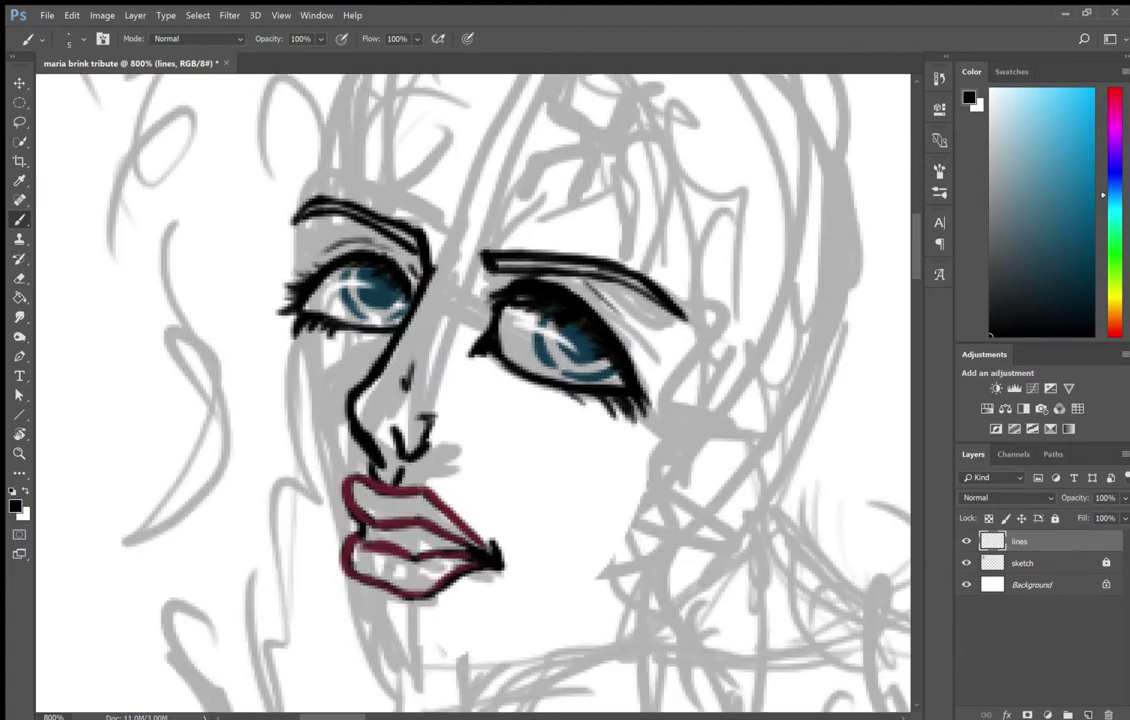
pyautogui.scroll(1, 470, 390)
# - Ink a black cheek and jaw contour from under the left eye to the chin, then view the whole canvas
pyautogui.scroll(-1, 470, 390)
pyautogui.scroll(-1, 470, 390)
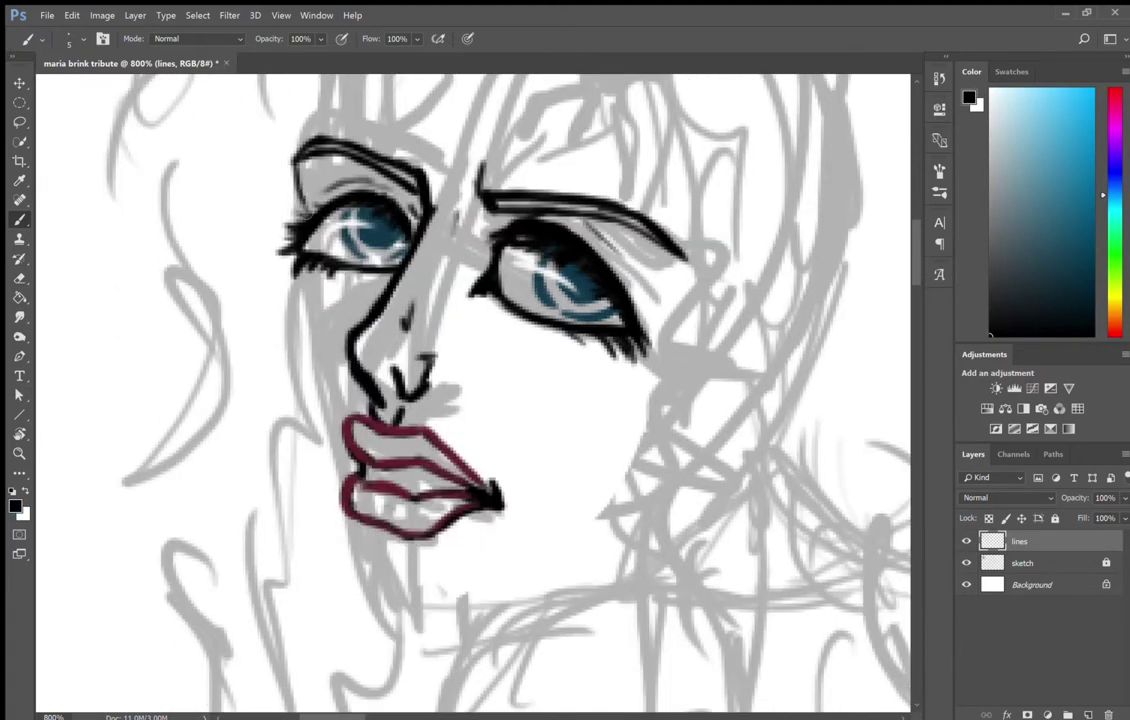
pyautogui.moveTo(285, 240); pyautogui.dragTo(415, 610)
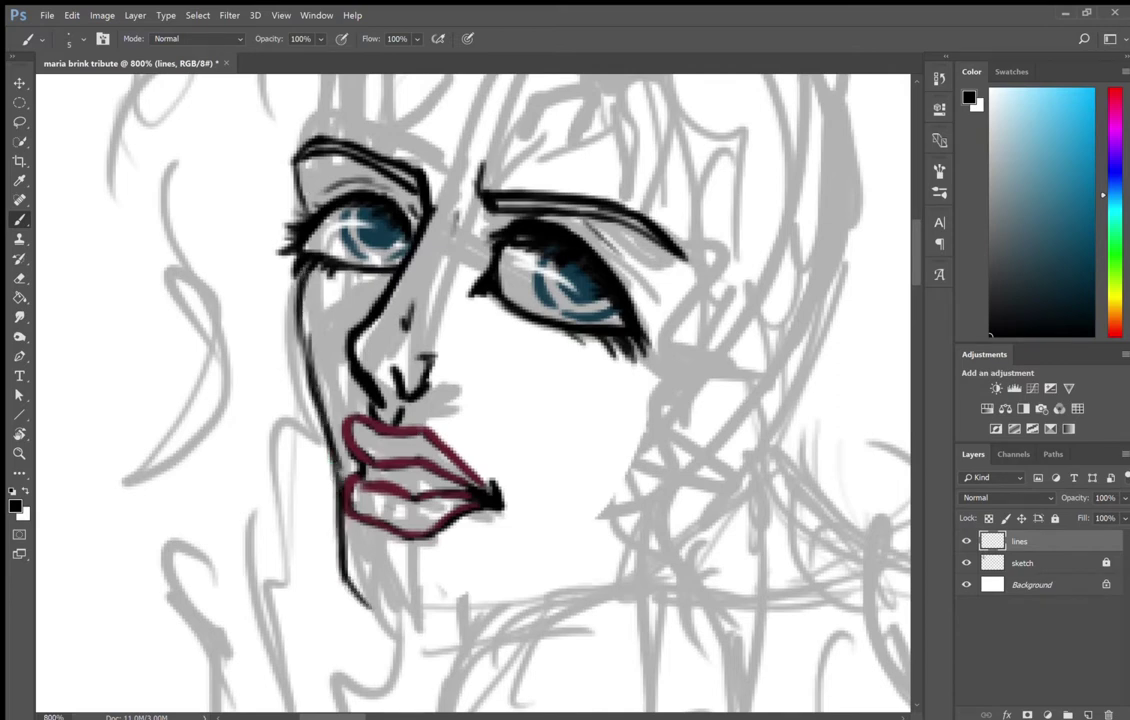
pyautogui.press('e')
pyautogui.press('b')
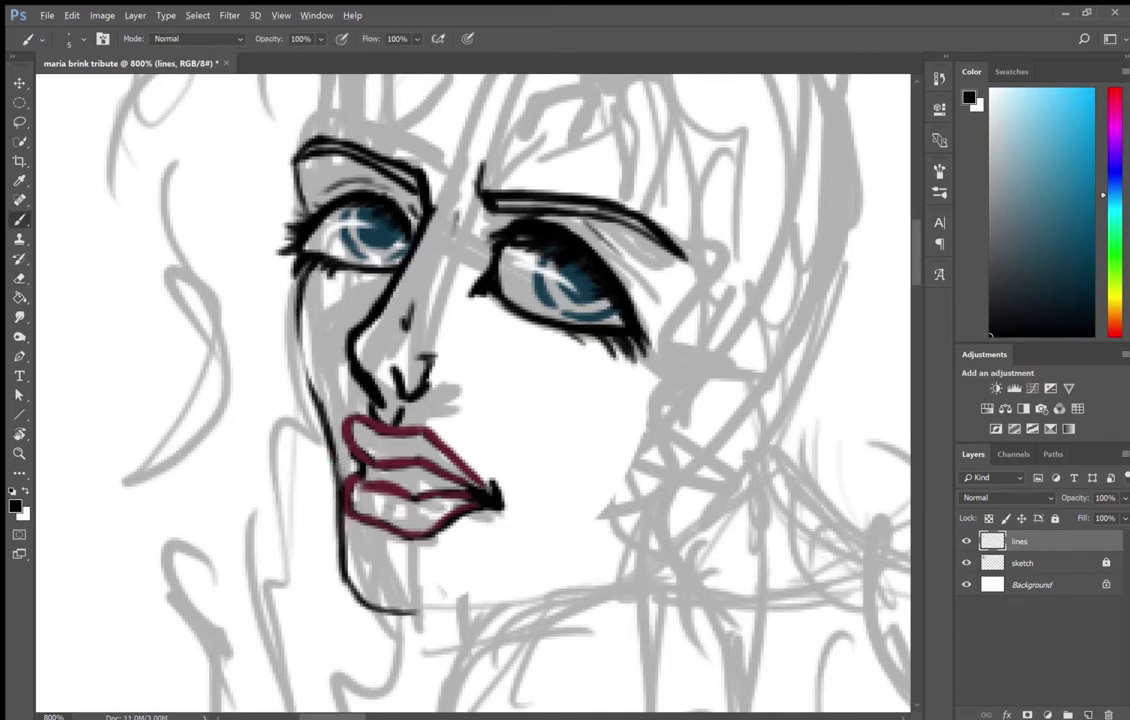
pyautogui.moveTo(298, 268)
pyautogui.mouseDown()
pyautogui.moveTo(300, 470)
pyautogui.moveTo(395, 635)
pyautogui.moveTo(571, 575)
pyautogui.moveTo(668, 495)
pyautogui.mouseUp()
pyautogui.click(966, 563)
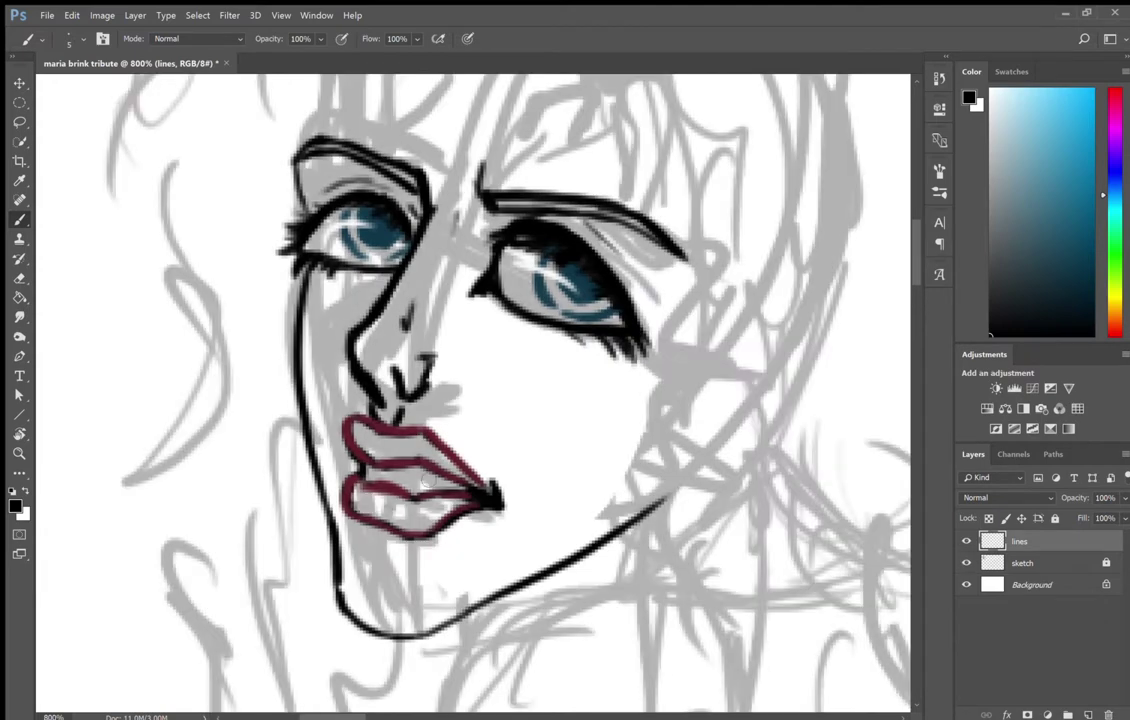
pyautogui.click(966, 563)
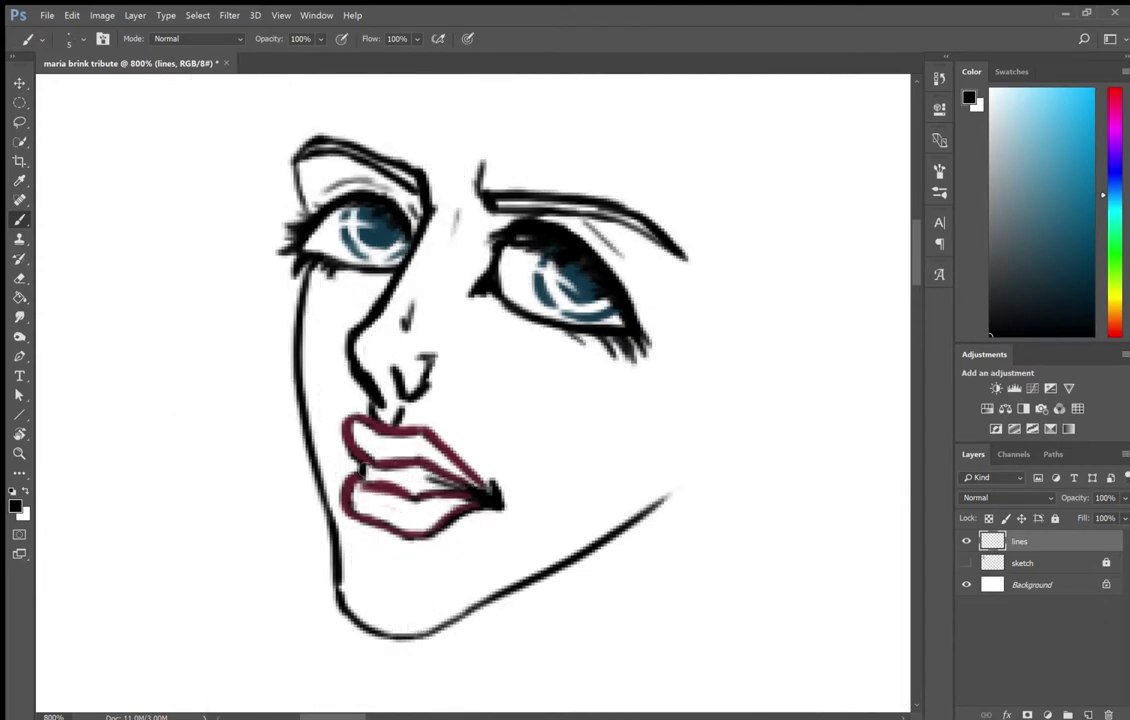
pyautogui.press('z')
pyautogui.hotkey('ctrl', '0')
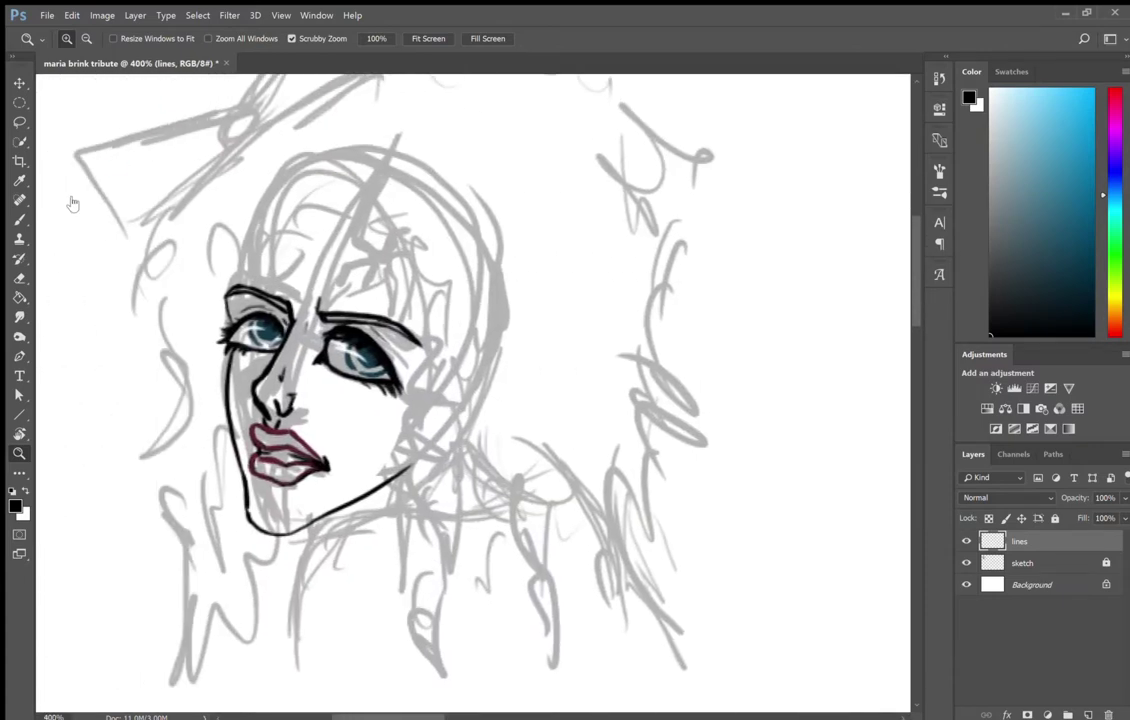
# - Save the portrait and choose a pale yellow for the hair
pyautogui.hotkey('ctrl', 's')
pyautogui.scroll(3, 736, 222)
pyautogui.click(1112, 287)
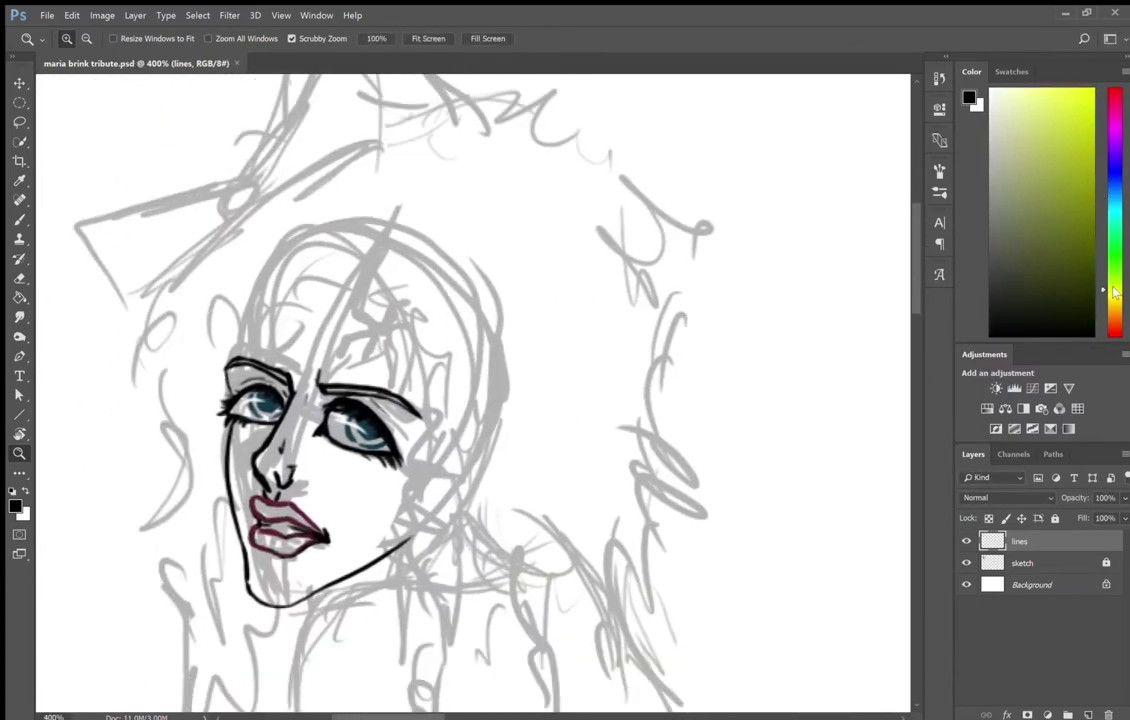
pyautogui.click(1012, 97)
pyautogui.click(1029, 133)
# - Paint wavy yellow hair strokes across the forehead and down beside the face
pyautogui.click(390, 351)
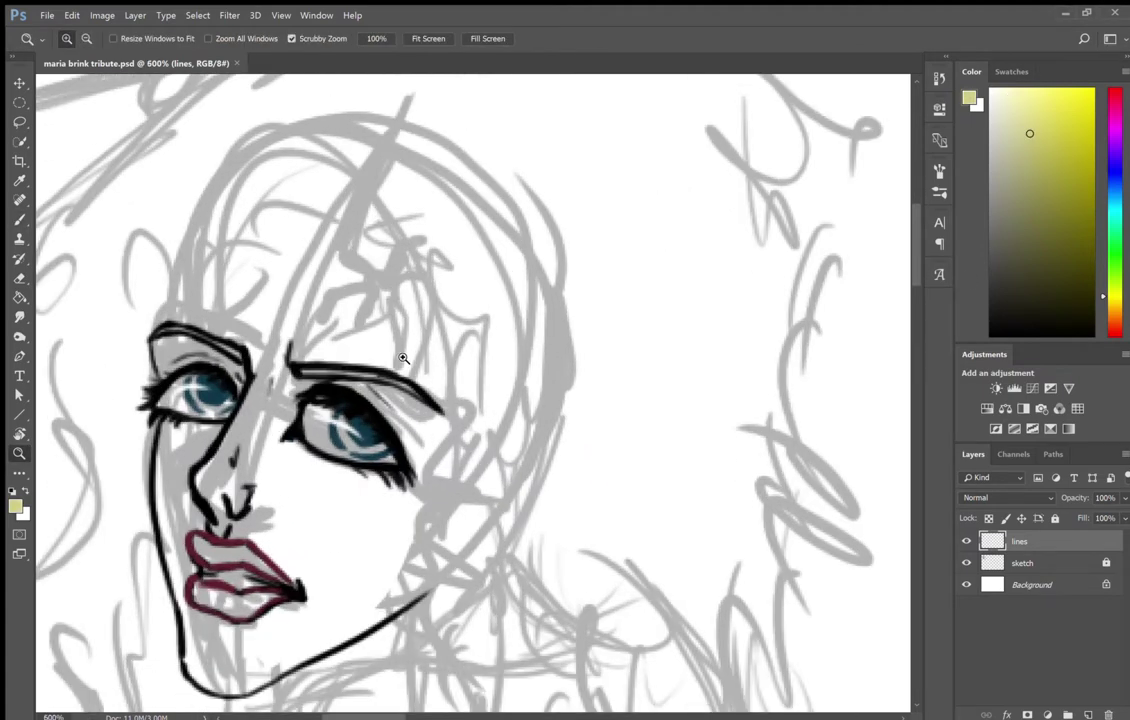
pyautogui.press('b')
pyautogui.moveTo(365, 222); pyautogui.dragTo(420, 665)
pyautogui.moveTo(262, 270)
pyautogui.mouseDown()
pyautogui.moveTo(400, 262)
pyautogui.moveTo(432, 567)
pyautogui.mouseUp()
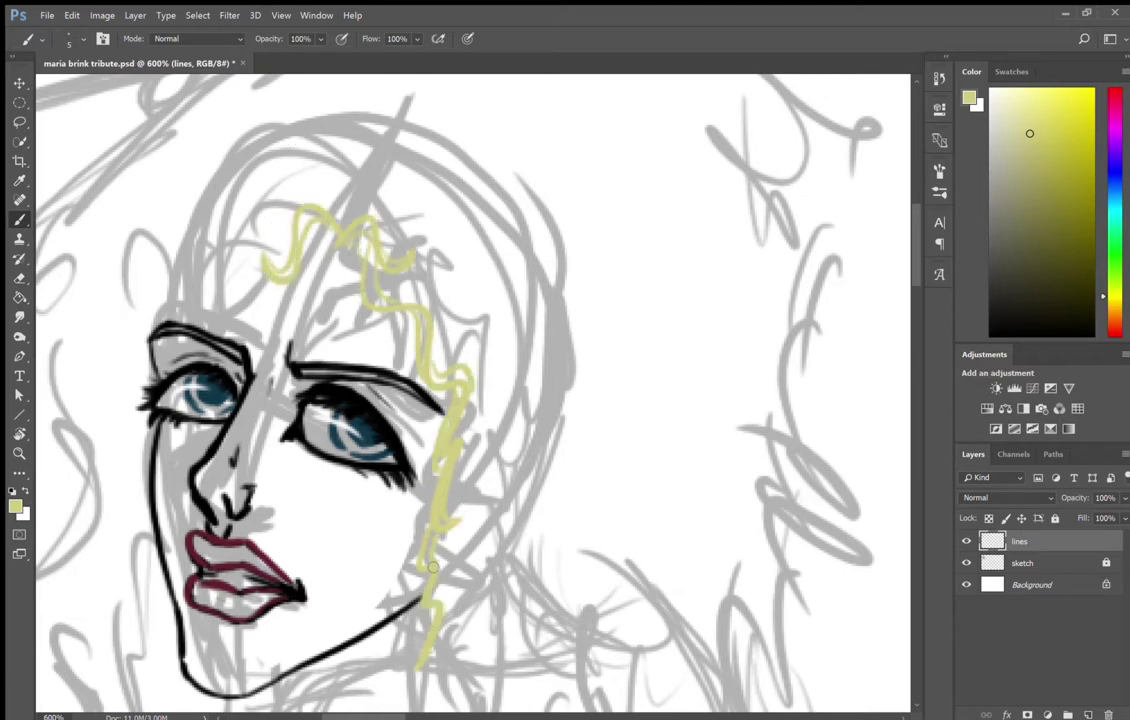
pyautogui.moveTo(380, 400); pyautogui.dragTo(535, 403)
pyautogui.moveTo(362, 275); pyautogui.dragTo(440, 215)
pyautogui.moveTo(358, 252)
pyautogui.mouseDown()
pyautogui.moveTo(300, 340)
pyautogui.moveTo(289, 406)
pyautogui.mouseUp()
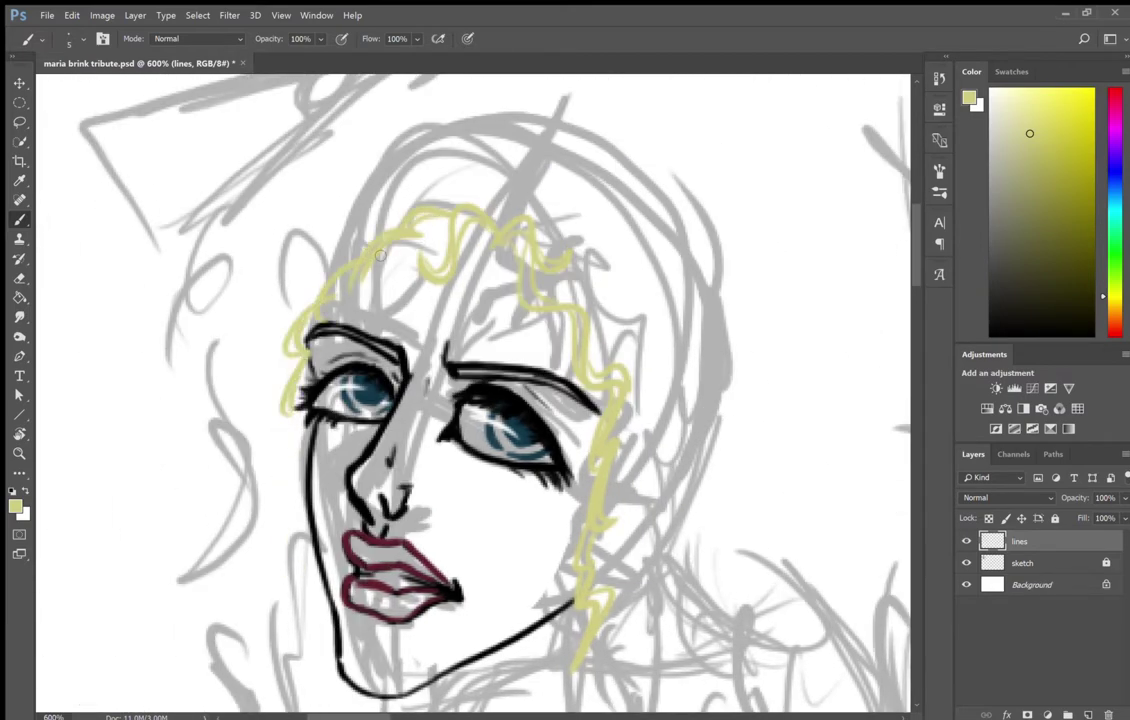
# - Extend zigzag hair strands down the right and left sides of the face
pyautogui.scroll(-3, 293, 447)
pyautogui.moveTo(575, 455); pyautogui.dragTo(532, 680)
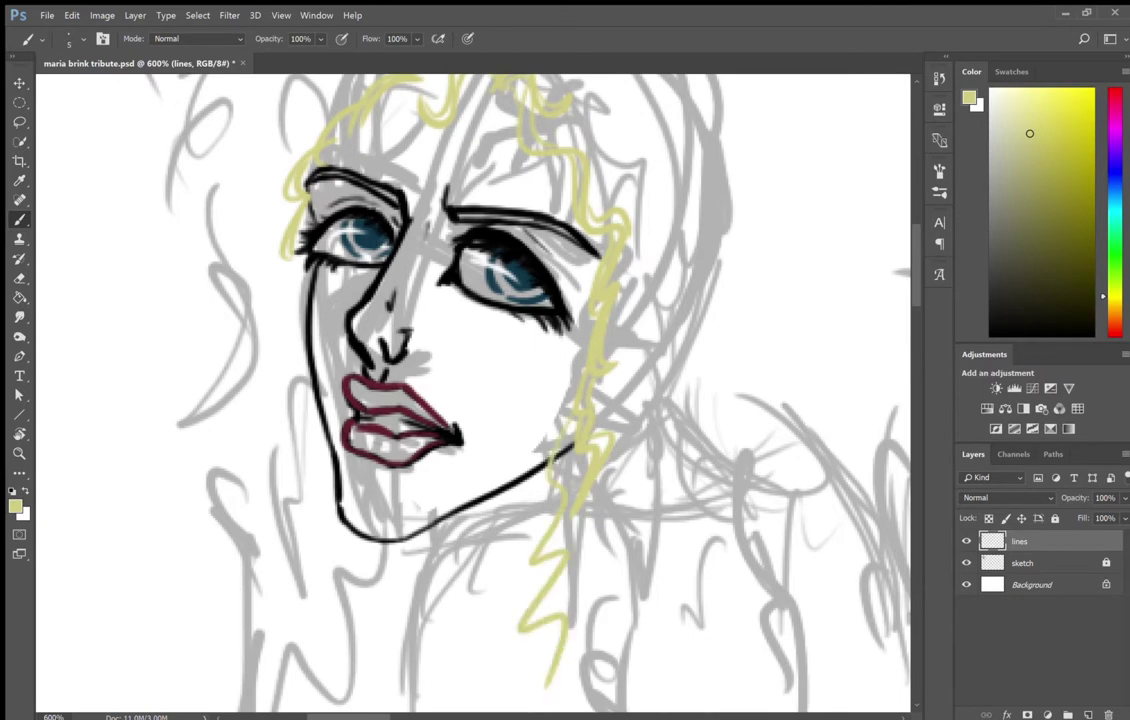
pyautogui.moveTo(574, 442); pyautogui.dragTo(516, 628)
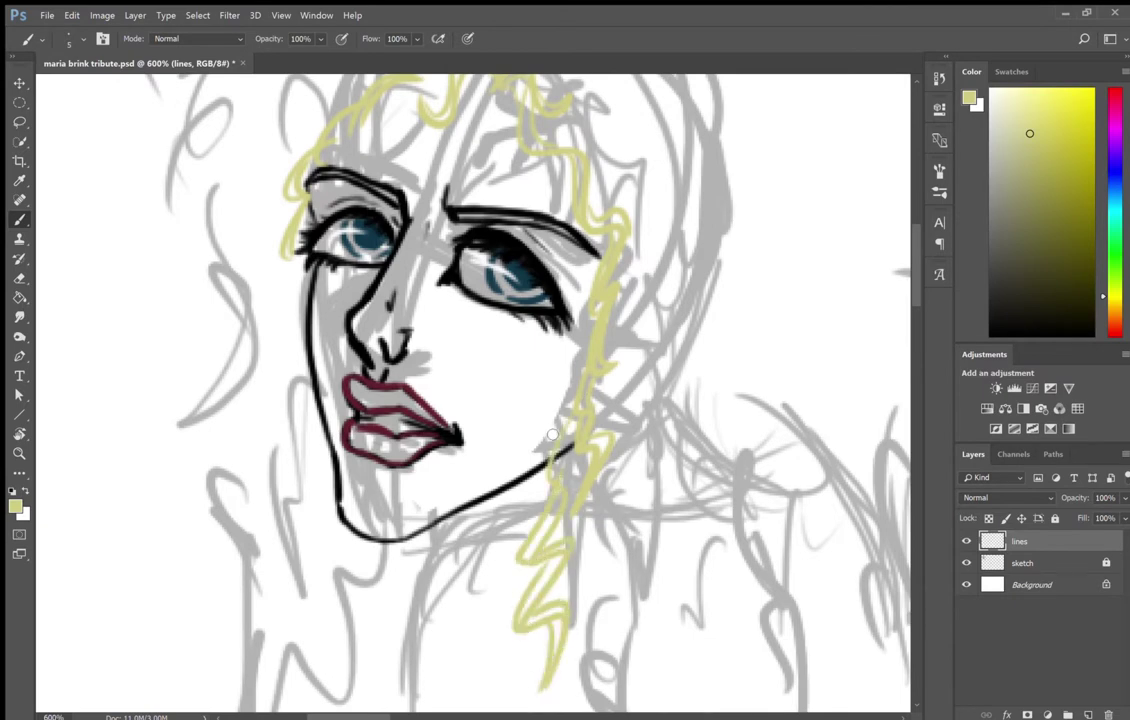
pyautogui.click(966, 563)
pyautogui.scroll(2, 631, 232)
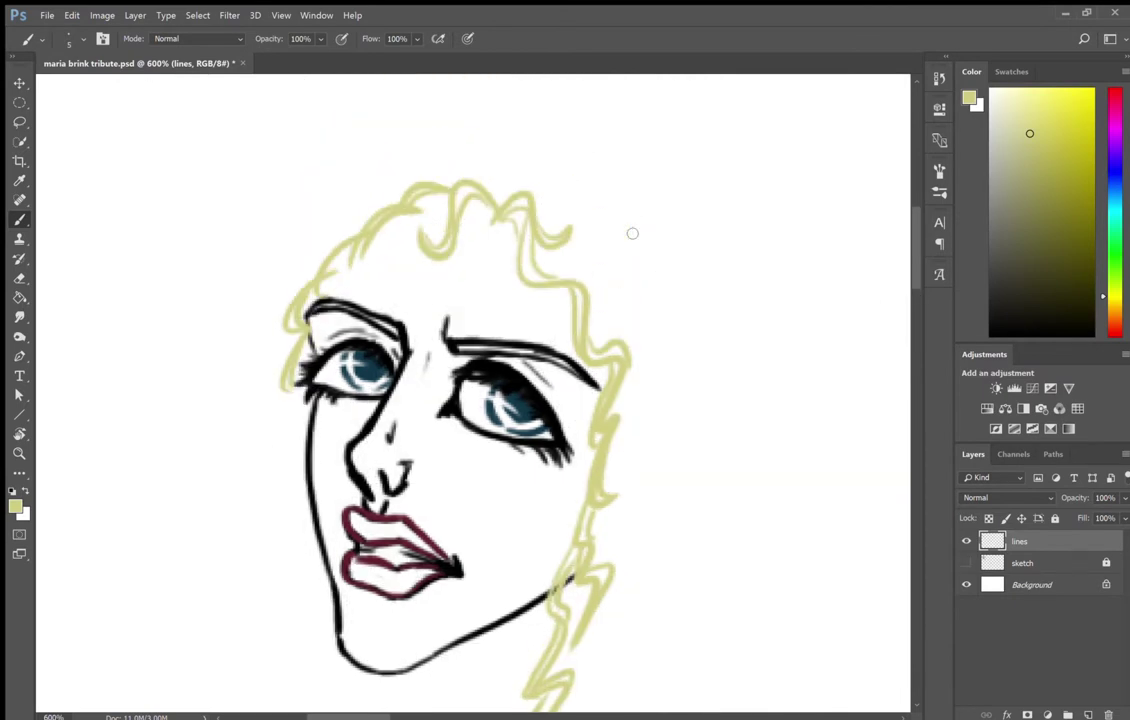
pyautogui.moveTo(300, 335); pyautogui.dragTo(300, 615)
pyautogui.moveTo(300, 372); pyautogui.dragTo(290, 542)
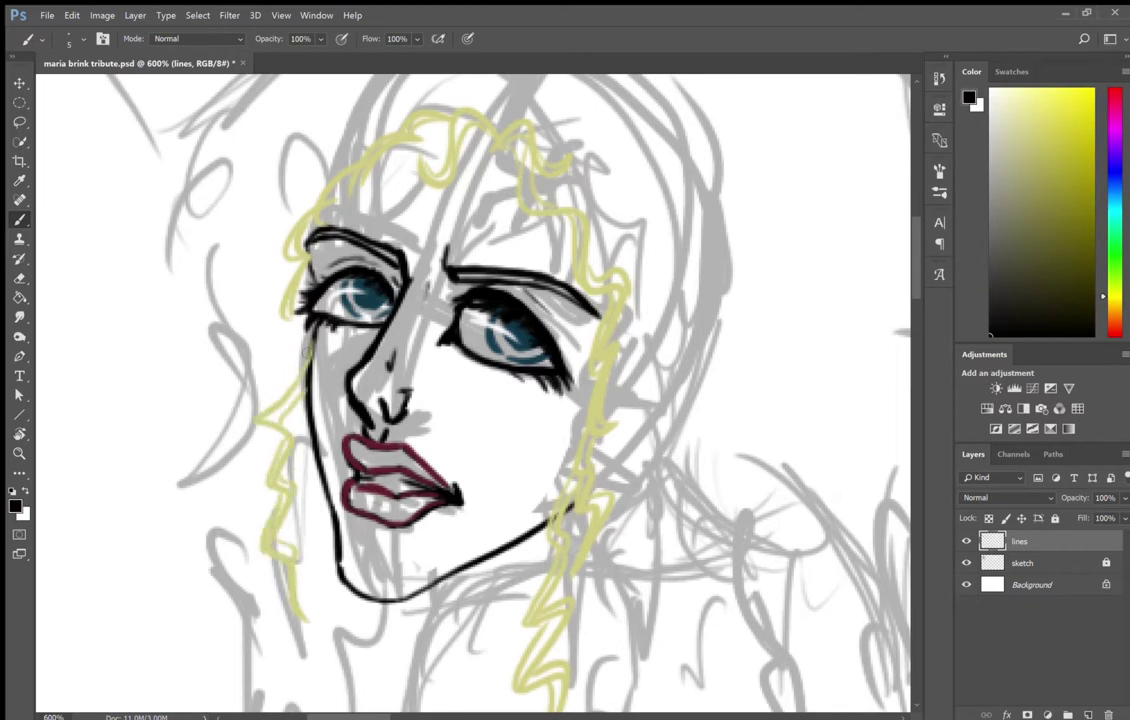
pyautogui.keyDown('alt'); pyautogui.click(525, 462); pyautogui.keyUp('alt')
pyautogui.moveTo(638, 73); pyautogui.dragTo(463, 323)
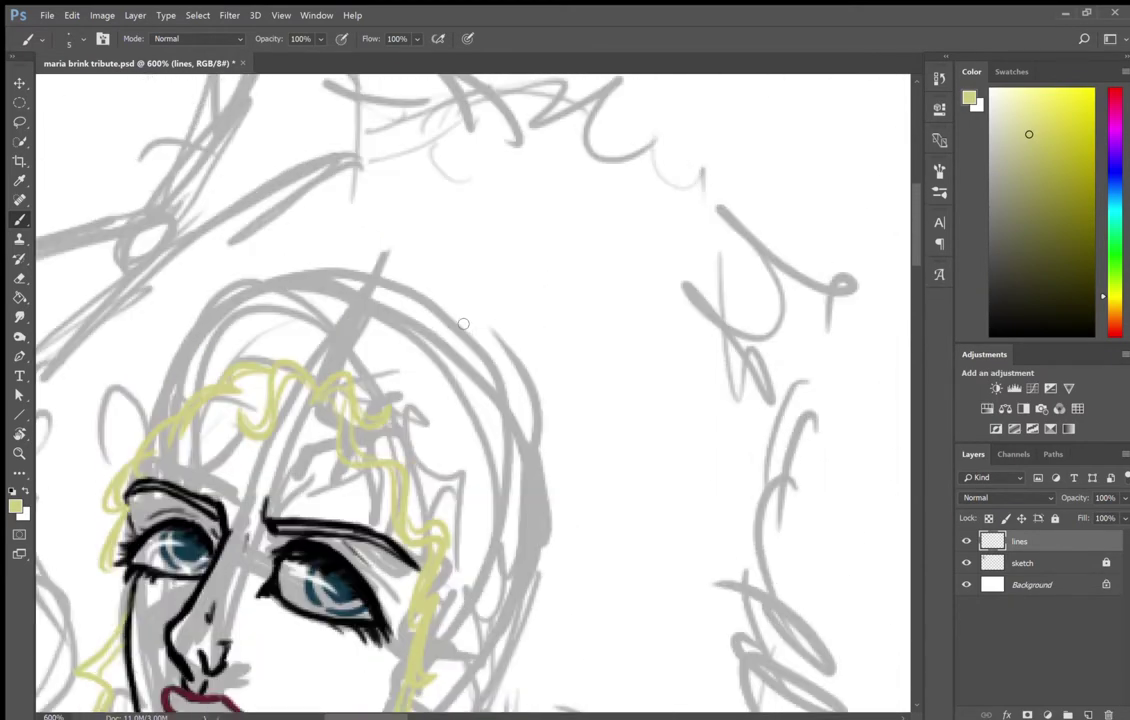
pyautogui.moveTo(420, 490); pyautogui.dragTo(367, 490)
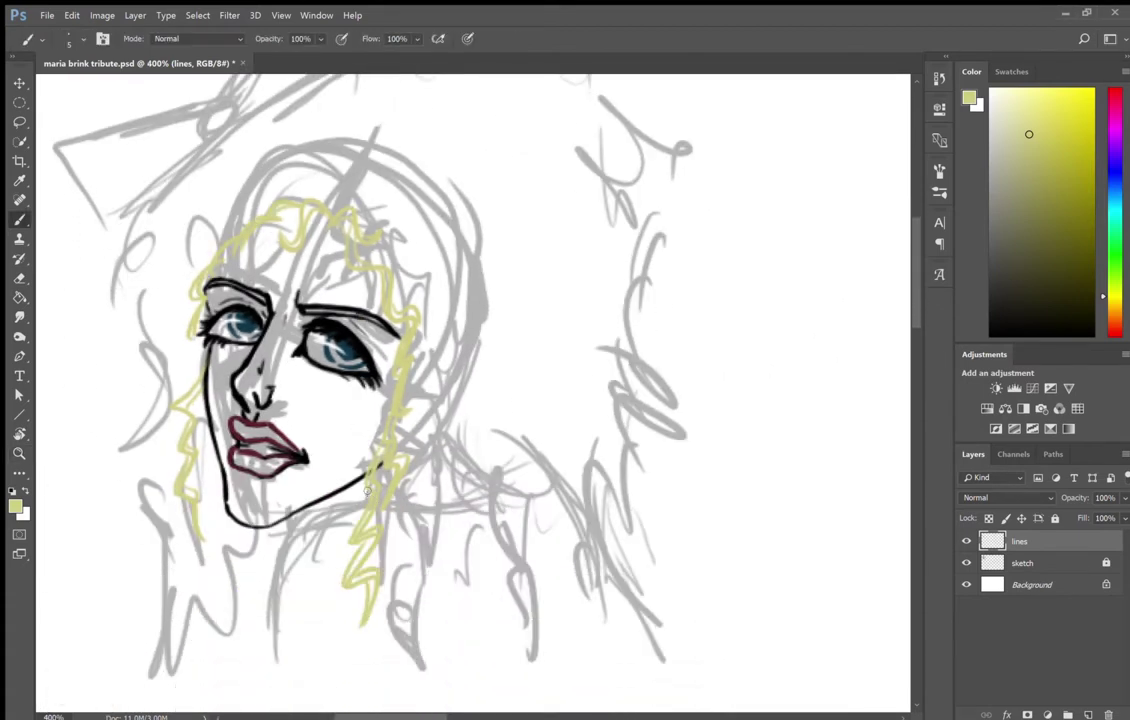
pyautogui.keyDown('alt'); pyautogui.click(345, 484); pyautogui.keyUp('alt')
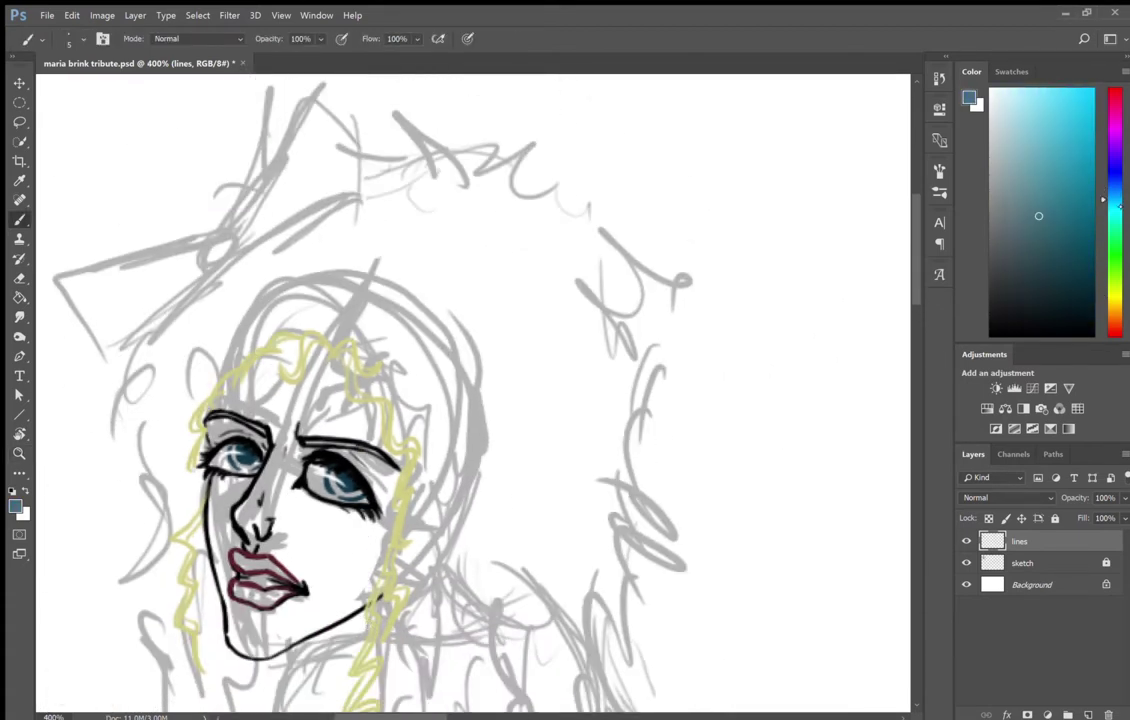
# - Brush a blue-grey hair bow with a peaked loop and left and right ribbons over the head
pyautogui.moveTo(217, 306)
pyautogui.mouseDown()
pyautogui.moveTo(243, 308)
pyautogui.moveTo(164, 384)
pyautogui.moveTo(158, 410)
pyautogui.mouseUp()
pyautogui.moveTo(224, 271); pyautogui.dragTo(299, 278)
pyautogui.moveTo(211, 237); pyautogui.dragTo(257, 195)
pyautogui.hotkey('ctrl', 'z')
pyautogui.moveTo(240, 258)
pyautogui.mouseDown()
pyautogui.moveTo(291, 182)
pyautogui.moveTo(333, 283)
pyautogui.mouseUp()
pyautogui.moveTo(225, 290)
pyautogui.mouseDown()
pyautogui.moveTo(120, 338)
pyautogui.moveTo(132, 360)
pyautogui.mouseUp()
pyautogui.moveTo(209, 283); pyautogui.dragTo(316, 271)
pyautogui.moveTo(232, 252)
pyautogui.mouseDown()
pyautogui.moveTo(299, 212)
pyautogui.moveTo(340, 304)
pyautogui.mouseUp()
pyautogui.hotkey('ctrl', 'z')
pyautogui.moveTo(290, 238); pyautogui.dragTo(378, 340)
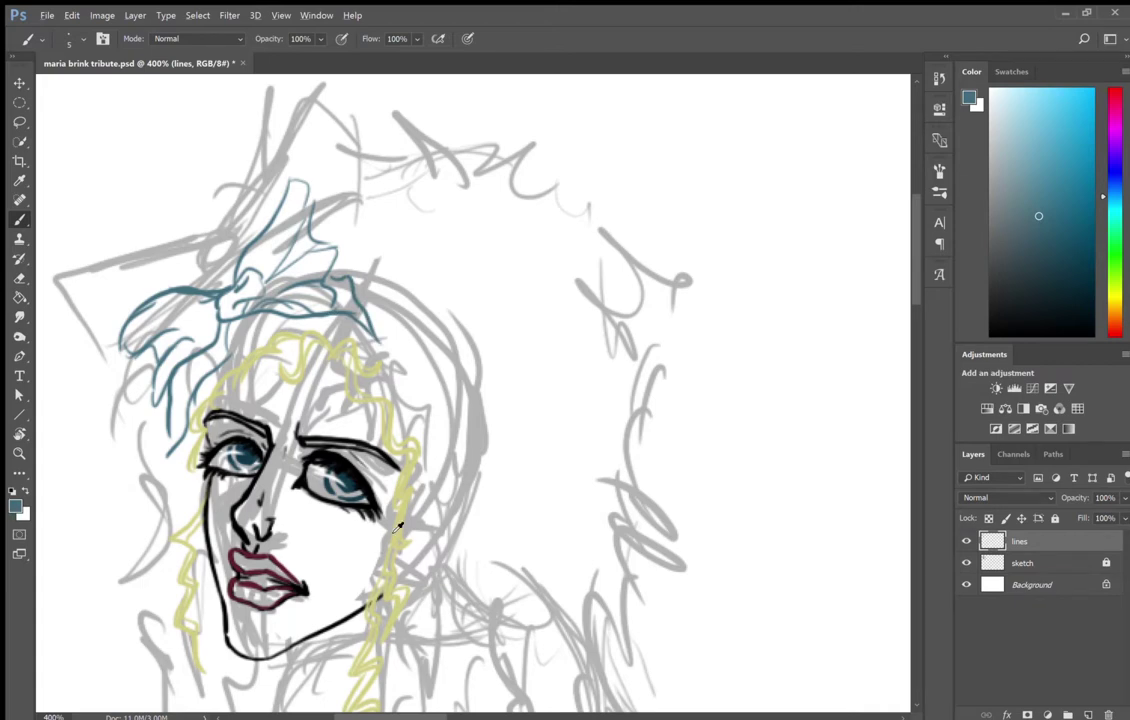
# - Switch to yellow-green and begin hair strokes along the top and right of the head
pyautogui.keyDown('alt'); pyautogui.click(398, 527); pyautogui.keyUp('alt')
pyautogui.click(965, 564)
pyautogui.click(965, 563)
pyautogui.moveTo(445, 152)
pyautogui.mouseDown()
pyautogui.moveTo(488, 143)
pyautogui.moveTo(600, 178)
pyautogui.moveTo(676, 277)
pyautogui.mouseUp()
pyautogui.scroll(-2, 676, 277)
pyautogui.moveTo(650, 195)
pyautogui.mouseDown()
pyautogui.moveTo(660, 260)
pyautogui.moveTo(637, 372)
pyautogui.moveTo(640, 635)
pyautogui.mouseUp()
pyautogui.click(690, 585)
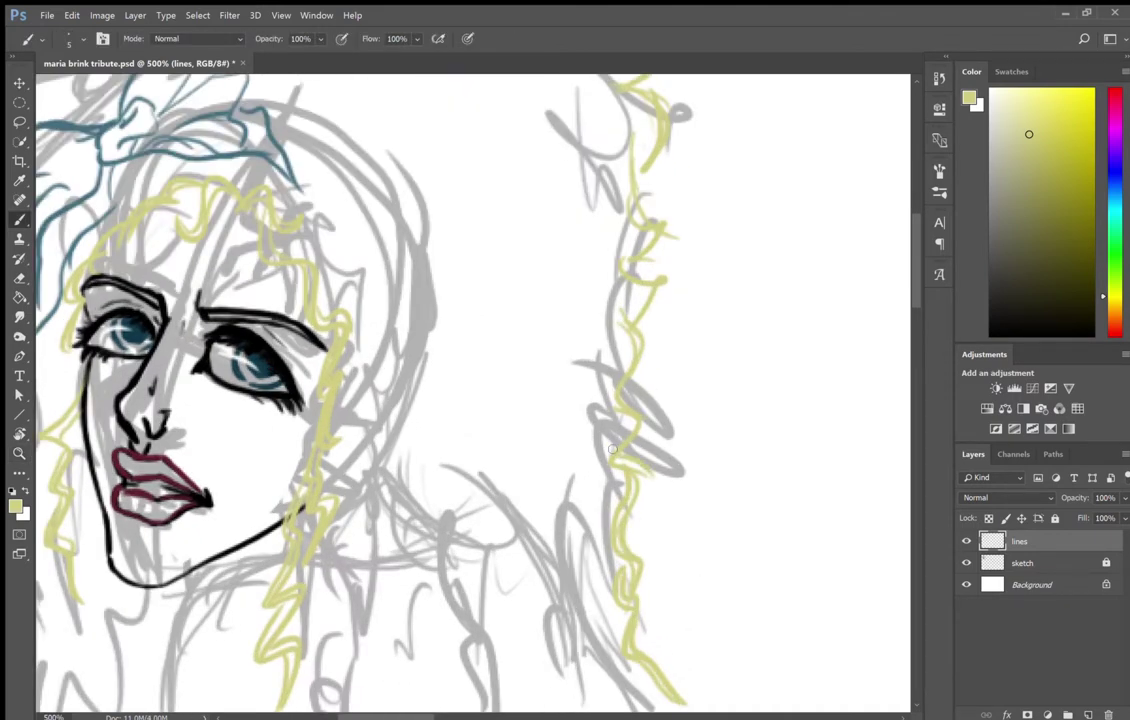
# - Add long wavy yellow strands down both sides of the hair, hide the sketch, and add a layer
pyautogui.scroll(-2, 647, 322)
pyautogui.moveTo(352, 205); pyautogui.dragTo(340, 530)
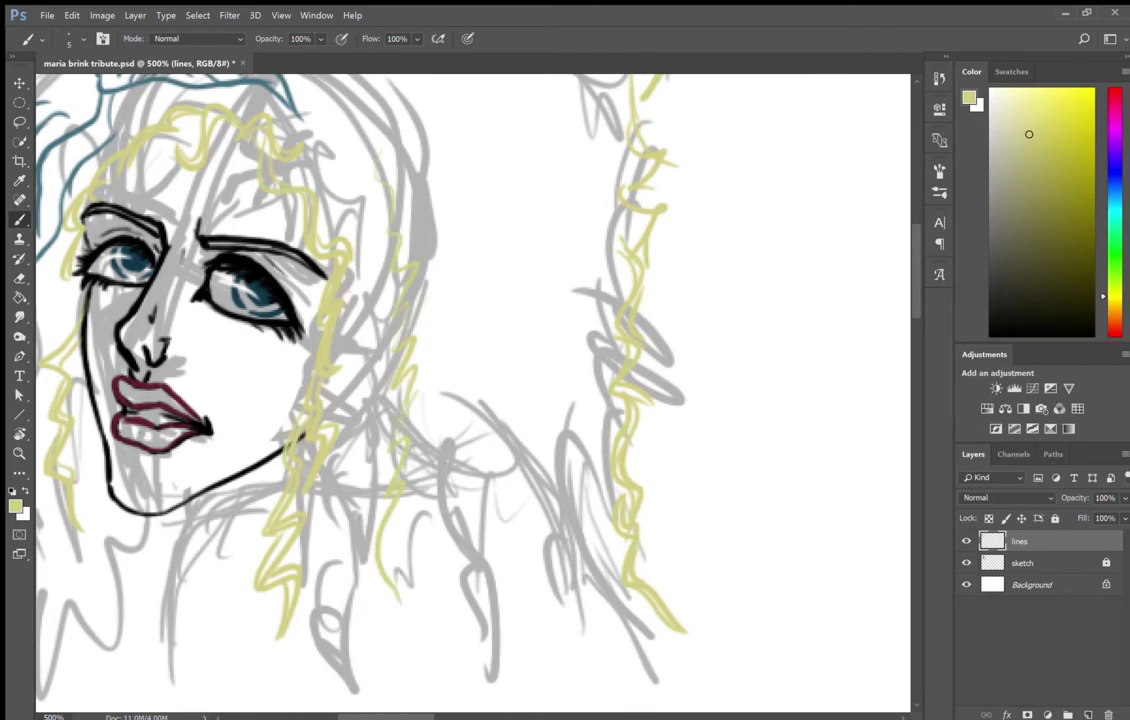
pyautogui.moveTo(381, 508); pyautogui.dragTo(356, 635)
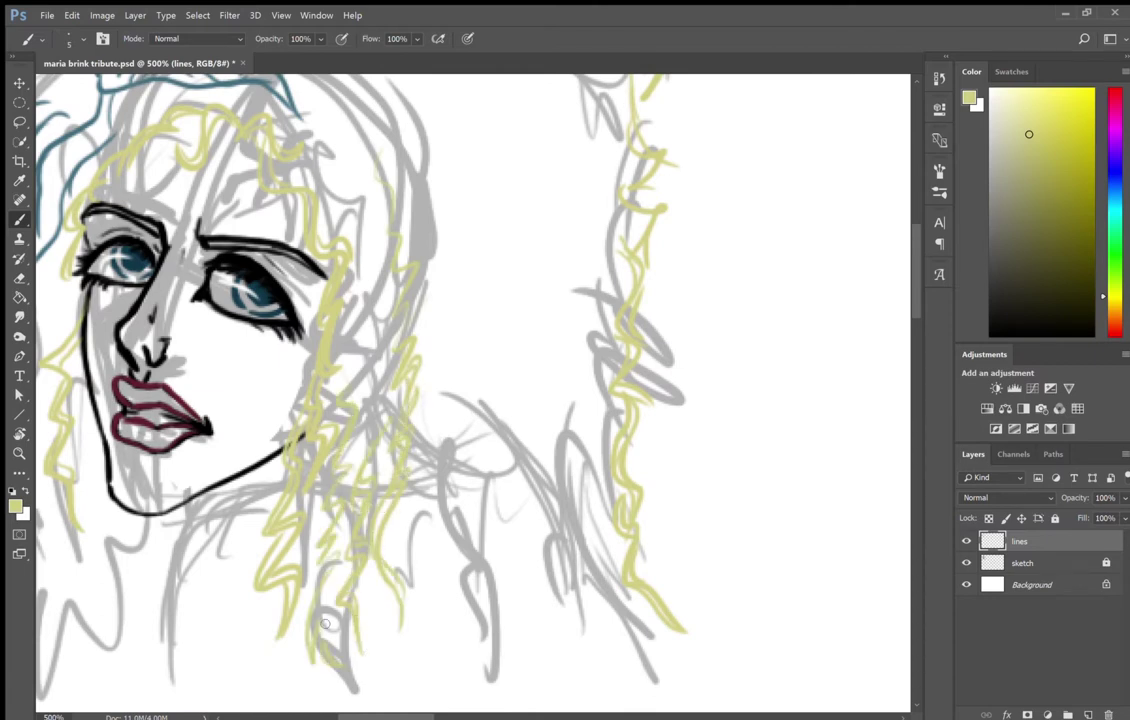
pyautogui.click(966, 563)
pyautogui.scroll(3, 420, 345)
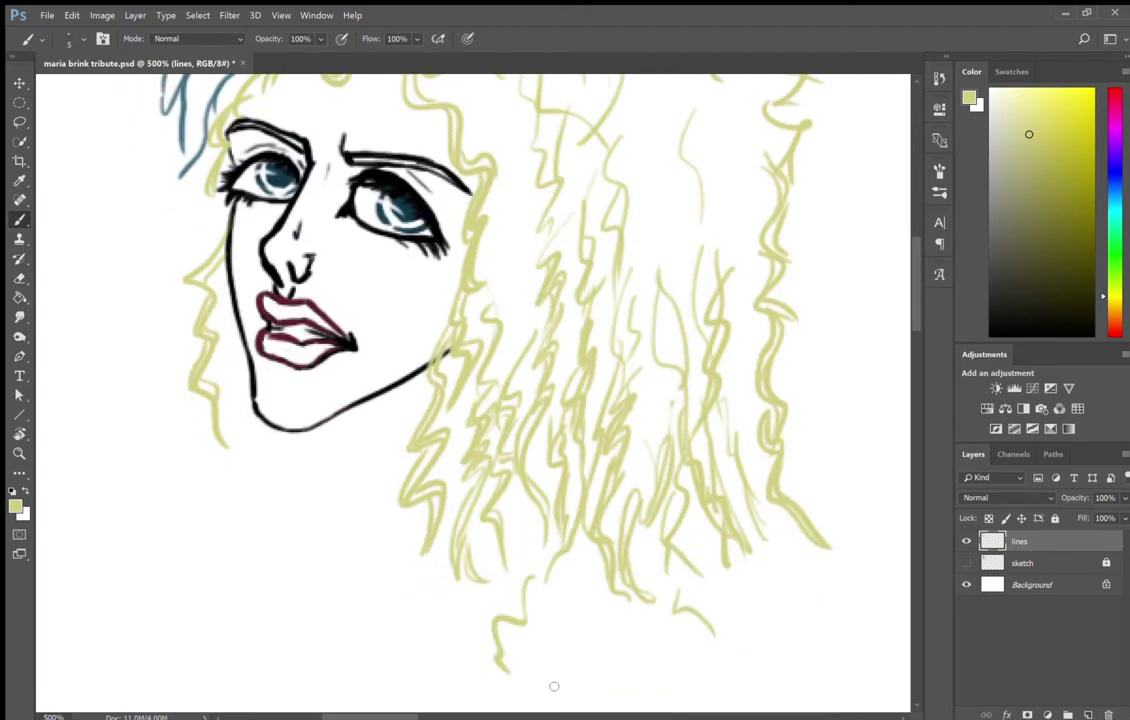
pyautogui.moveTo(526, 582); pyautogui.dragTo(585, 570)
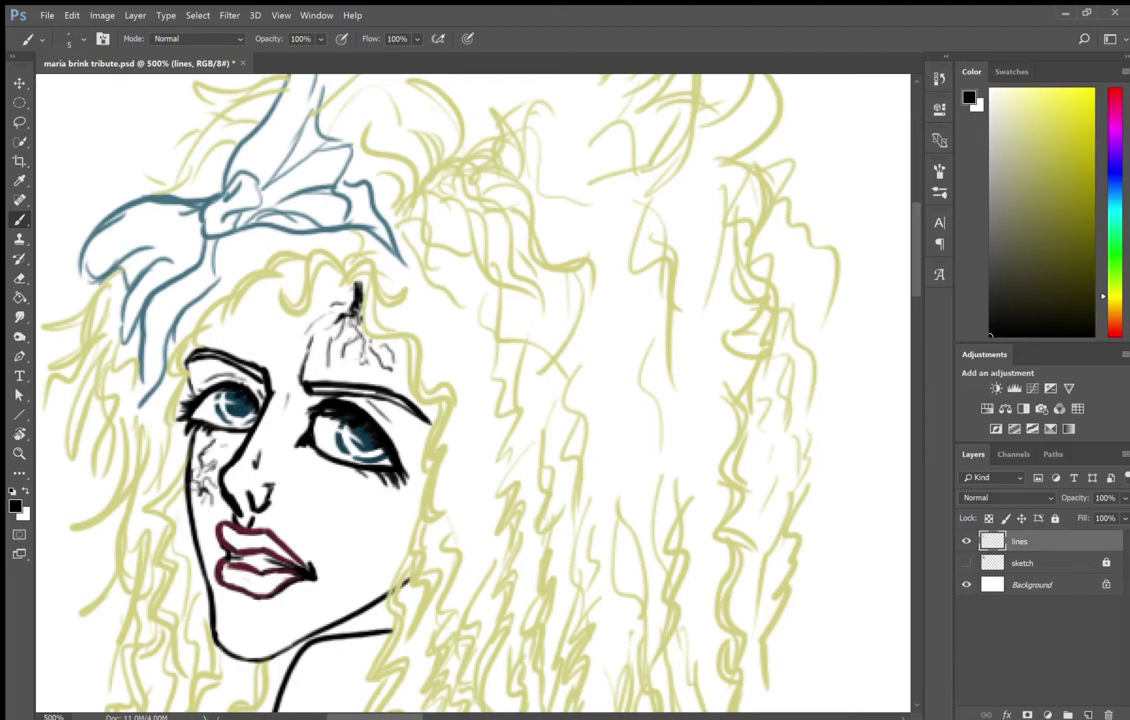
pyautogui.moveTo(193, 414); pyautogui.dragTo(275, 408)
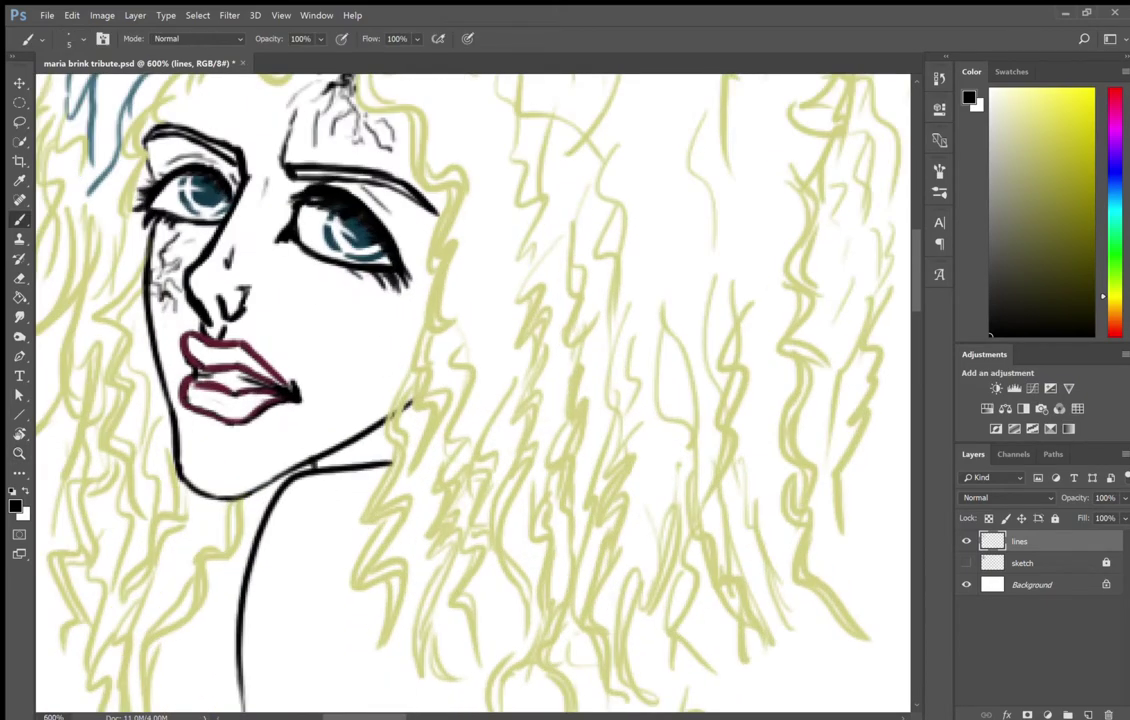
pyautogui.hotkey('ctrl', 'shift', 'alt', 'n')
pyautogui.write('base colors')
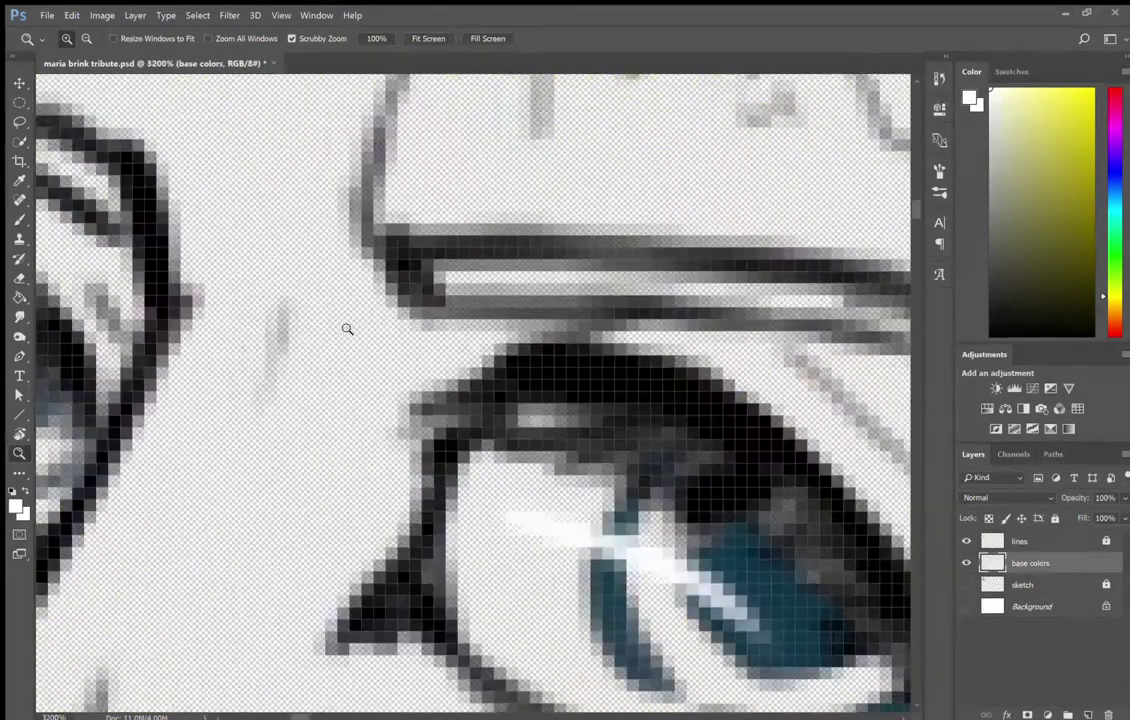
# - Fill the first eye's white with white and paint its iris light blue
pyautogui.press('l')
pyautogui.moveTo(780, 688)
pyautogui.mouseDown()
pyautogui.moveTo(305, 277)
pyautogui.moveTo(593, 667)
pyautogui.mouseUp()
pyautogui.press('g')
pyautogui.click(400, 450)
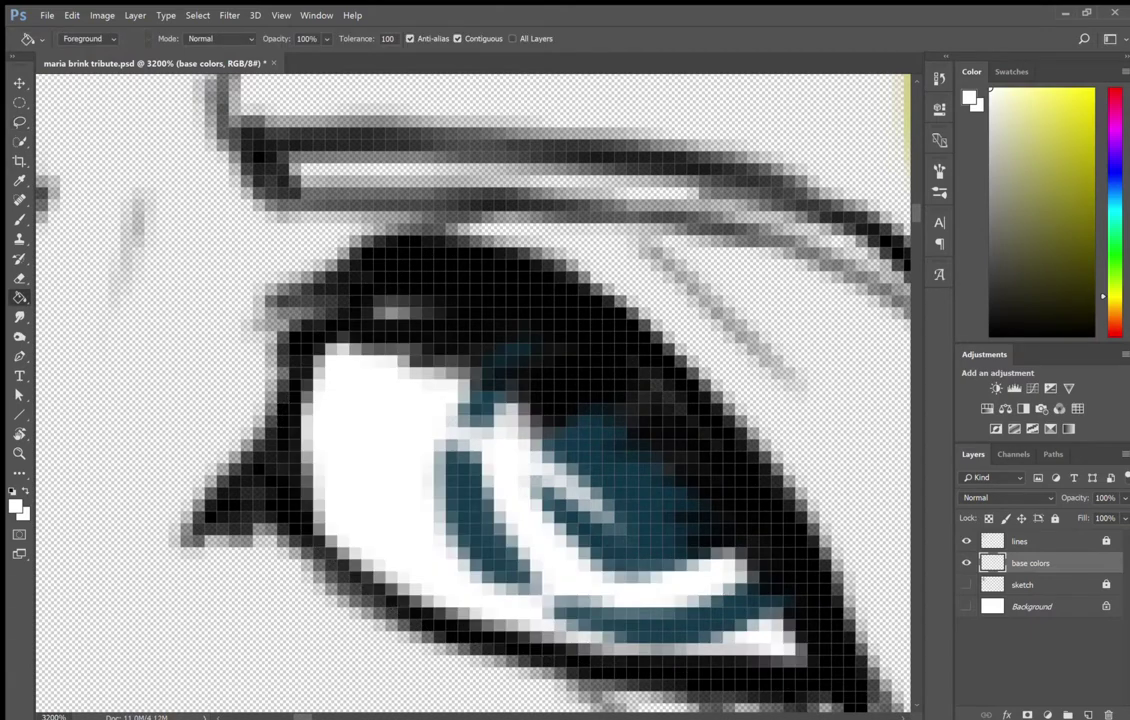
pyautogui.click(1114, 195)
pyautogui.click(1027, 109)
pyautogui.press('b')
pyautogui.moveTo(480, 400)
pyautogui.mouseDown()
pyautogui.moveTo(520, 470)
pyautogui.moveTo(750, 590)
pyautogui.moveTo(310, 563)
pyautogui.mouseUp()
pyautogui.press('z')
pyautogui.scroll(-5, 760, 590)
pyautogui.scroll(4, 330, 490)
# - Fill the other eye's white and give its iris the same light blue
pyautogui.press('l')
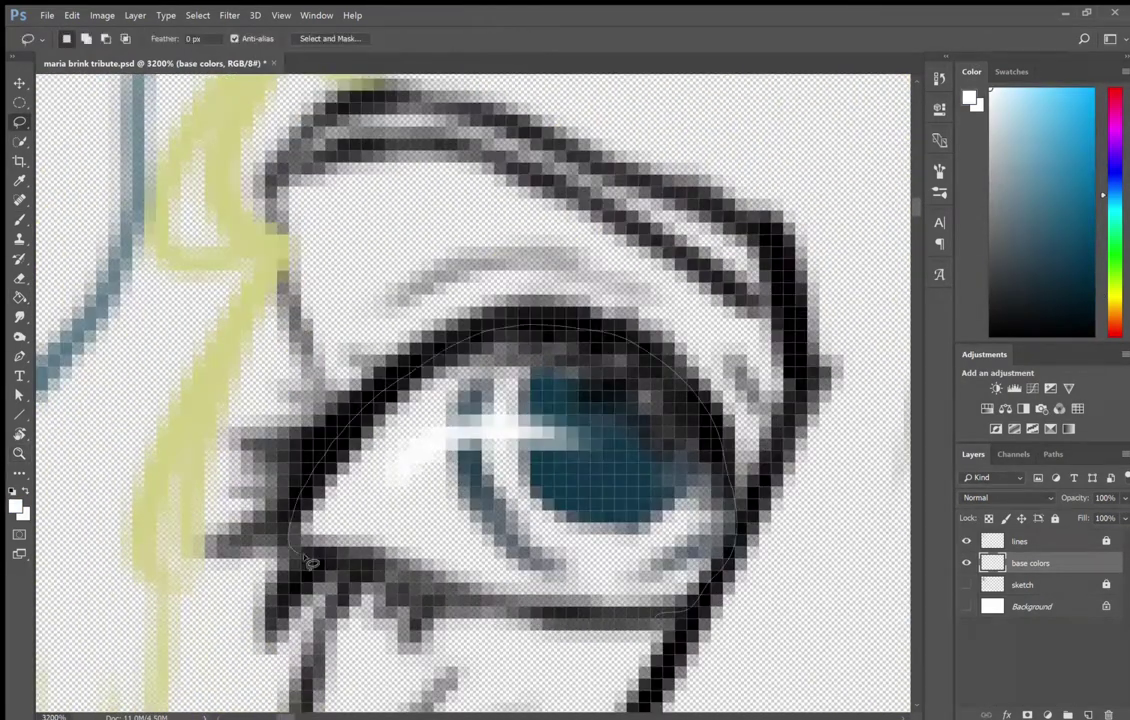
pyautogui.press('g')
pyautogui.click(400, 470)
pyautogui.moveTo(700, 400)
pyautogui.keyDown('space'); pyautogui.mouseDown()
pyautogui.moveTo(350, 400)
pyautogui.moveTo(450, 400)
pyautogui.mouseUp(); pyautogui.keyUp('space')
pyautogui.press('x')
pyautogui.click(165, 425)
pyautogui.press('z')
pyautogui.scroll(-5, 530, 460)
pyautogui.scroll(5, 540, 442)
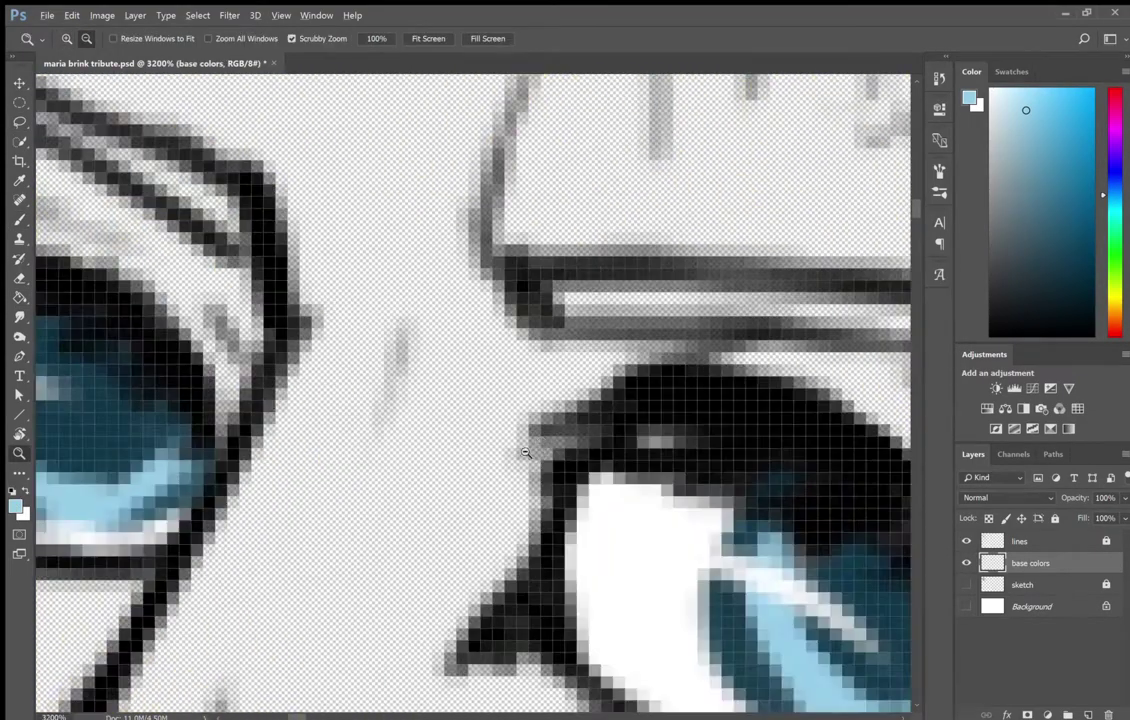
pyautogui.scroll(-5, 540, 442)
pyautogui.scroll(4, 500, 480)
# - Fill a lasso selection of the upper lip with pink
pyautogui.click(1113, 92)
pyautogui.press('g')
pyautogui.click(485, 495)
pyautogui.hotkey('ctrl', 'z')
pyautogui.press('l')
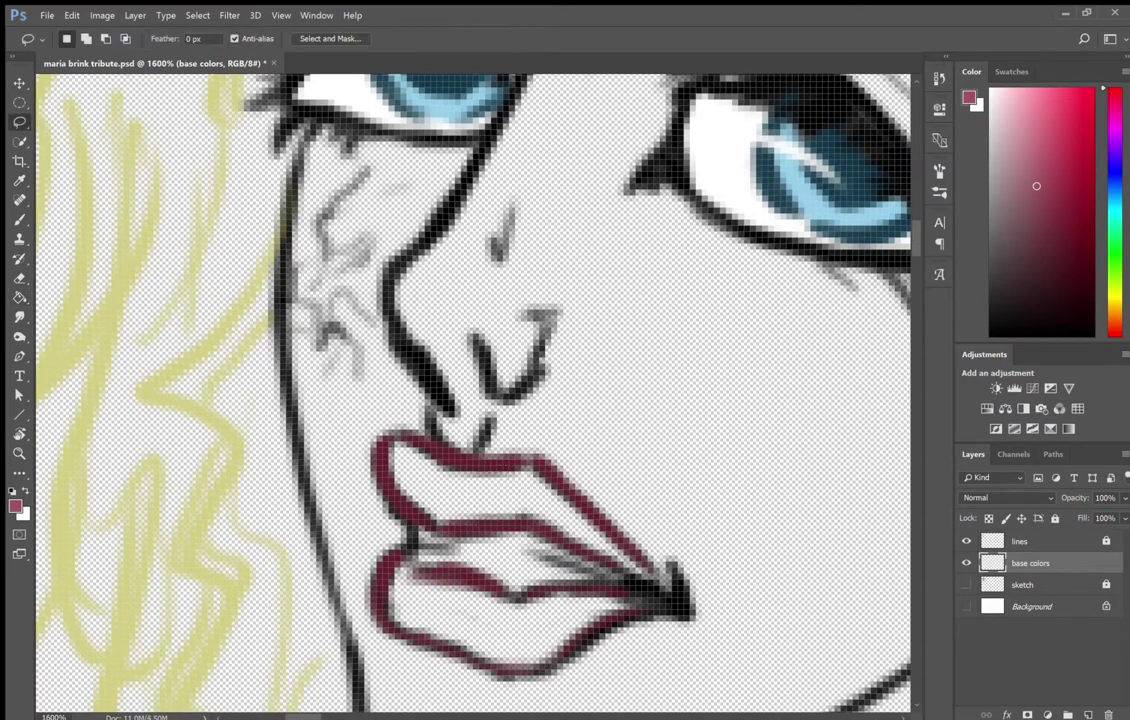
pyautogui.moveTo(572, 490); pyautogui.dragTo(435, 527)
pyautogui.hotkey('alt', 'BackSpace')
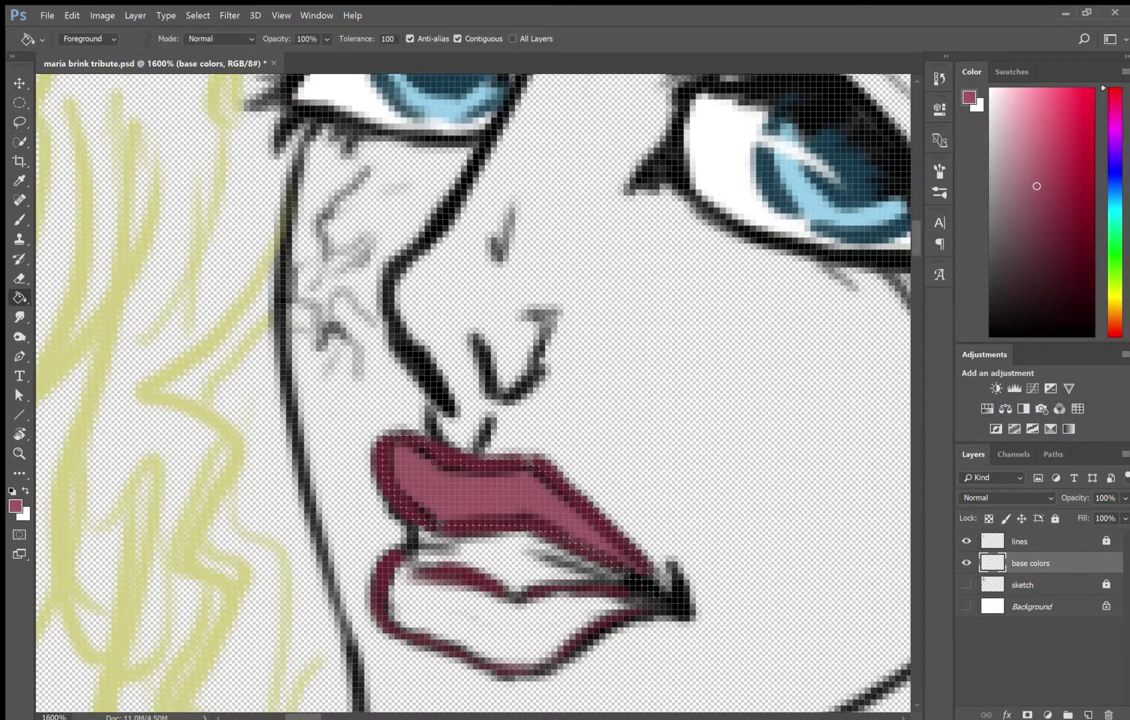
# - Brush pink over the lower lip and paint white teeth between the lips
pyautogui.press('b')
pyautogui.moveTo(395, 585); pyautogui.dragTo(420, 625)
pyautogui.moveTo(505, 615)
pyautogui.mouseDown()
pyautogui.moveTo(555, 660)
pyautogui.moveTo(420, 600)
pyautogui.moveTo(465, 592)
pyautogui.mouseUp()
pyautogui.press('x')
pyautogui.moveTo(420, 548)
pyautogui.mouseDown()
pyautogui.moveTo(600, 570)
pyautogui.moveTo(560, 575)
pyautogui.mouseUp()
pyautogui.moveTo(500, 400); pyautogui.dragTo(300, 400)
pyautogui.click(380, 290)
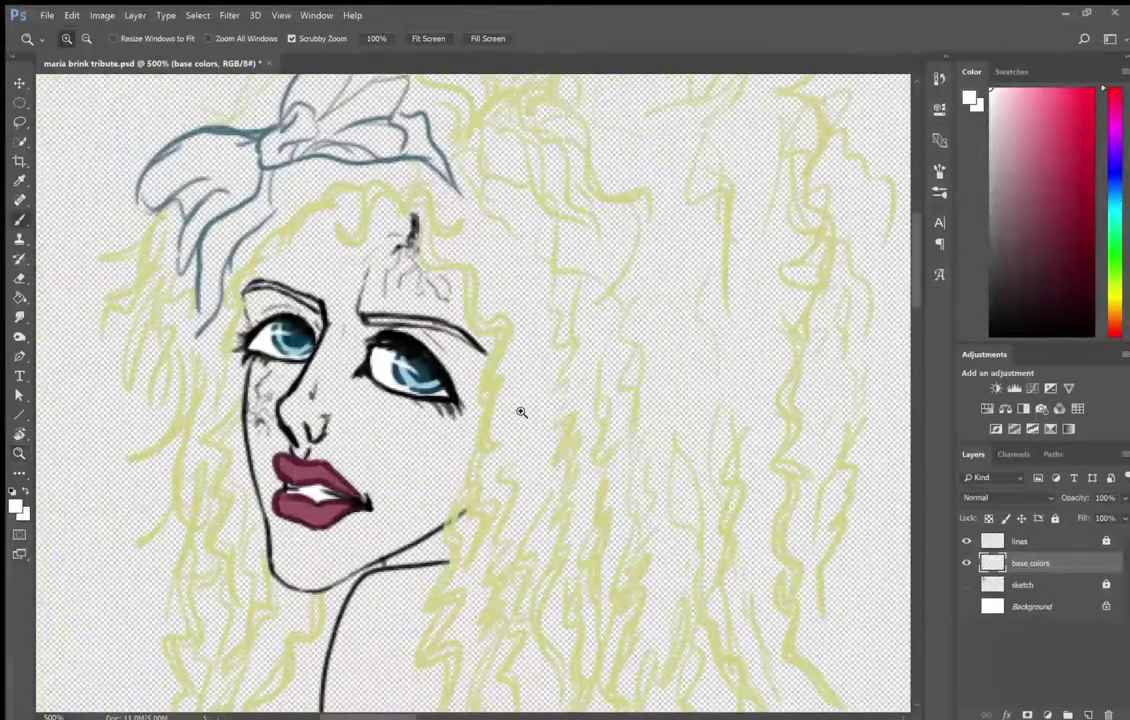
# - Paint yellow-green along the tops of both eyebrows
pyautogui.click(378, 292)
pyautogui.press('b')
pyautogui.moveTo(365, 332); pyautogui.dragTo(510, 360)
pyautogui.moveTo(190, 285); pyautogui.dragTo(295, 300)
pyautogui.scroll(5, 240, 265)
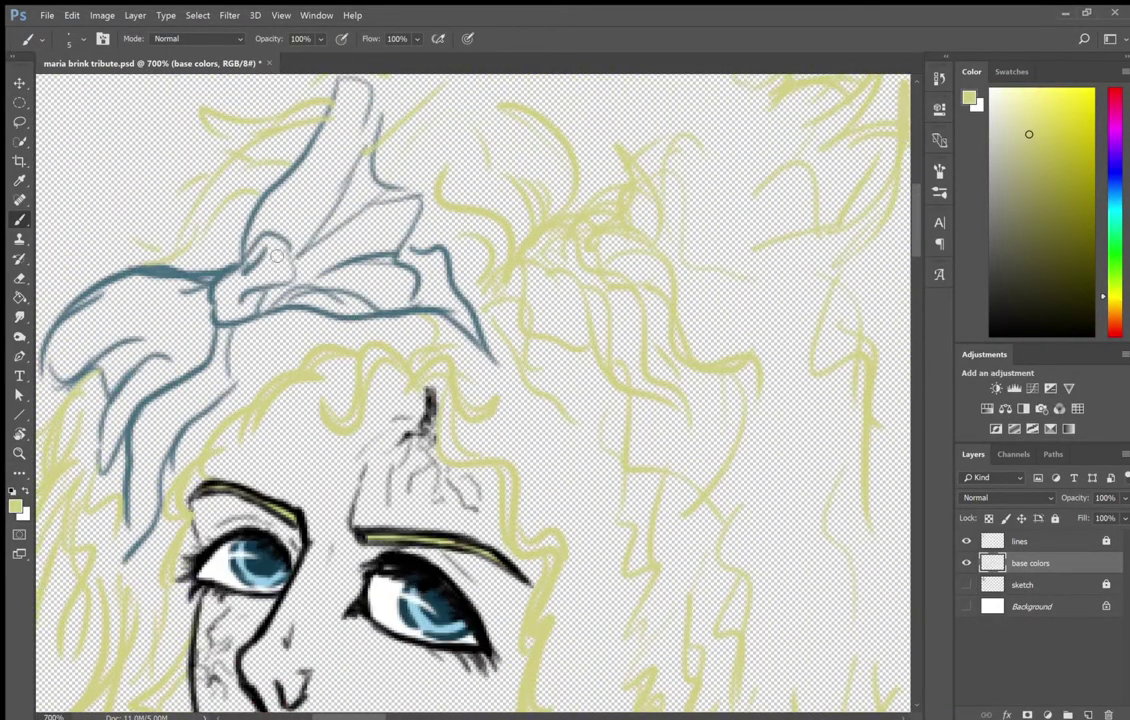
# - Choose a light blue for the bow in the Color panel
pyautogui.click(1110, 204)
pyautogui.moveTo(1114, 204); pyautogui.dragTo(1114, 196)
pyautogui.hscroll(-3, 480, 400)
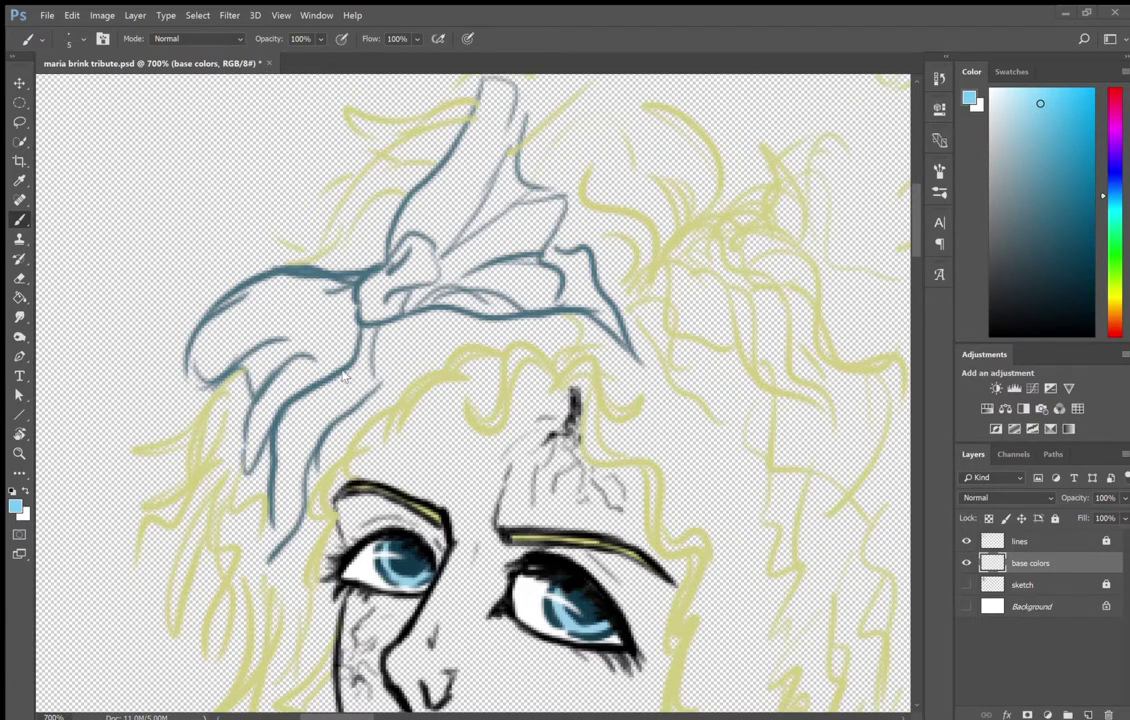
pyautogui.scroll(2, 500, 600)
pyautogui.moveTo(445, 320); pyautogui.dragTo(425, 245)
pyautogui.hotkey('ctrl', 'z')
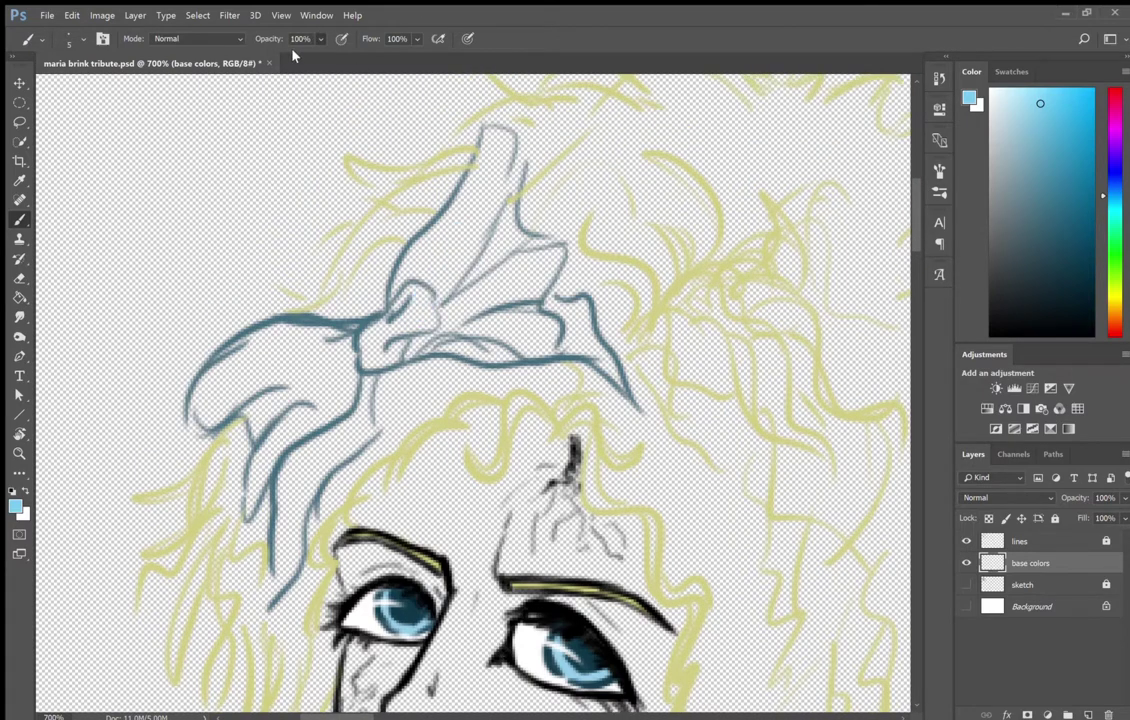
pyautogui.click(1043, 175)
# - Lasso the bow and ribbon and fill them with light blue, then zoom out to the portrait
pyautogui.press('l')
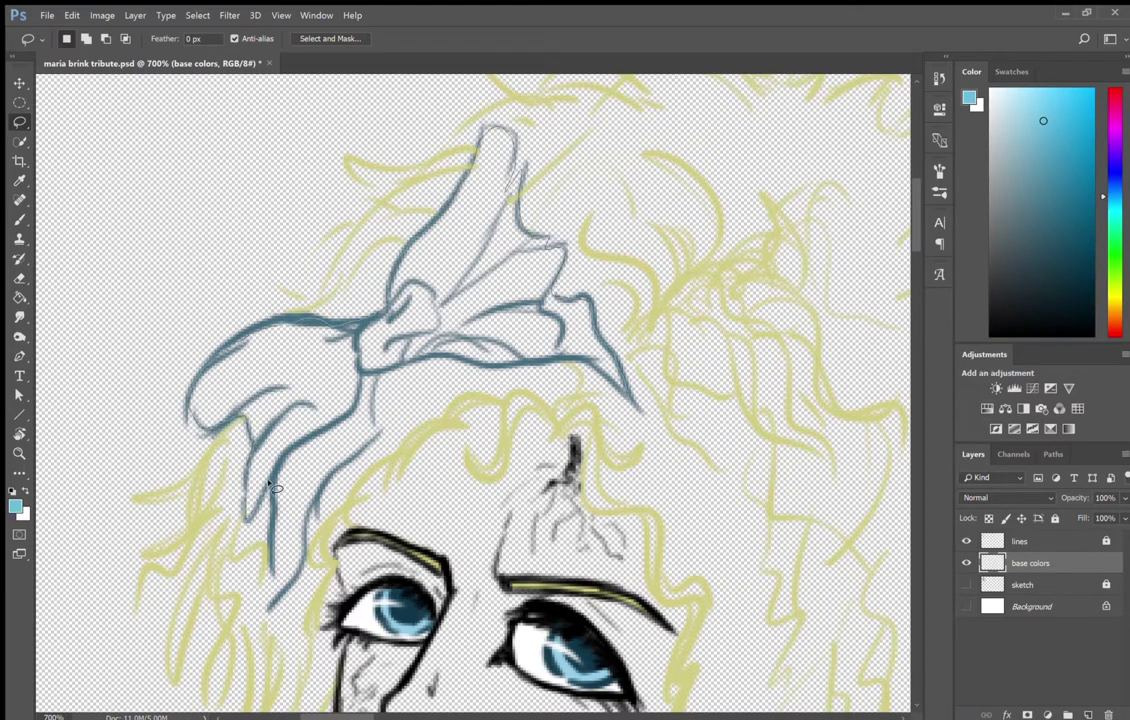
pyautogui.moveTo(510, 367); pyautogui.dragTo(520, 380)
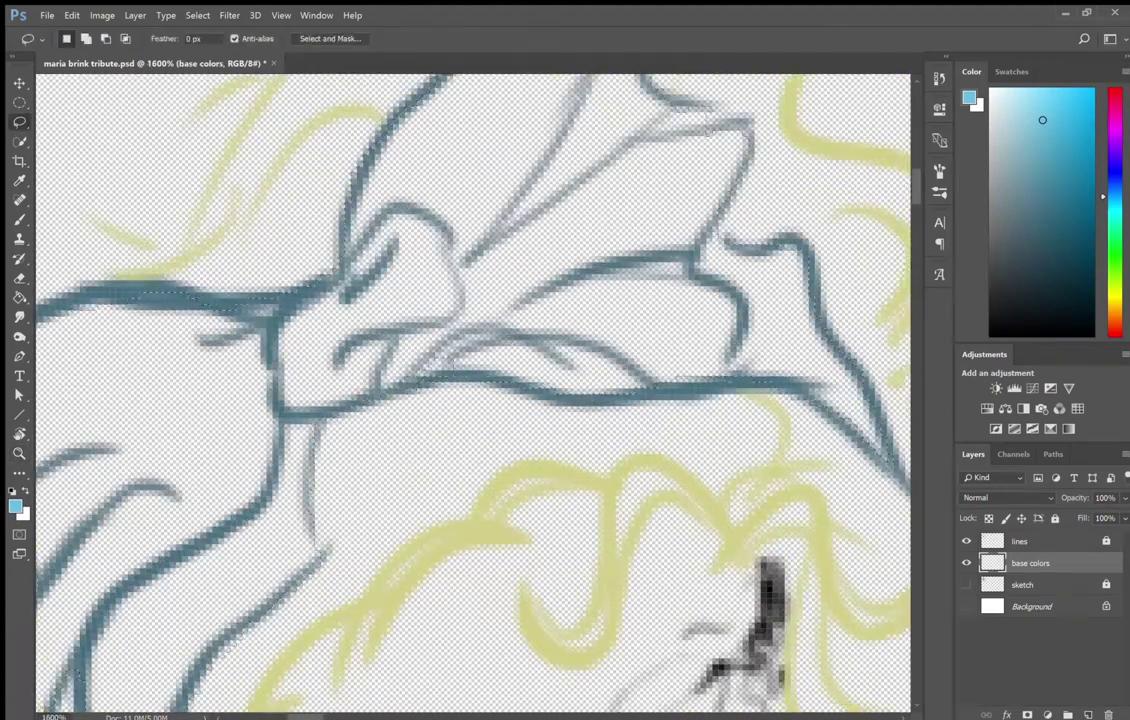
pyautogui.click(19, 298)
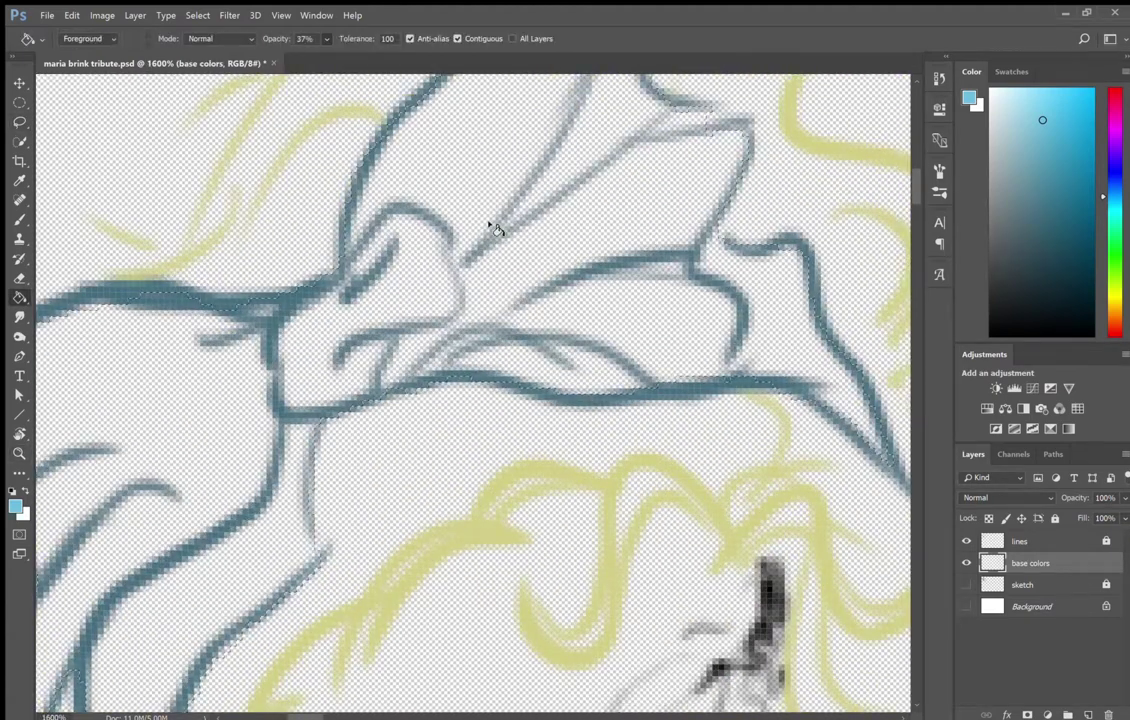
pyautogui.click(493, 228)
pyautogui.press('z')
pyautogui.moveTo(491, 227); pyautogui.dragTo(467, 477)
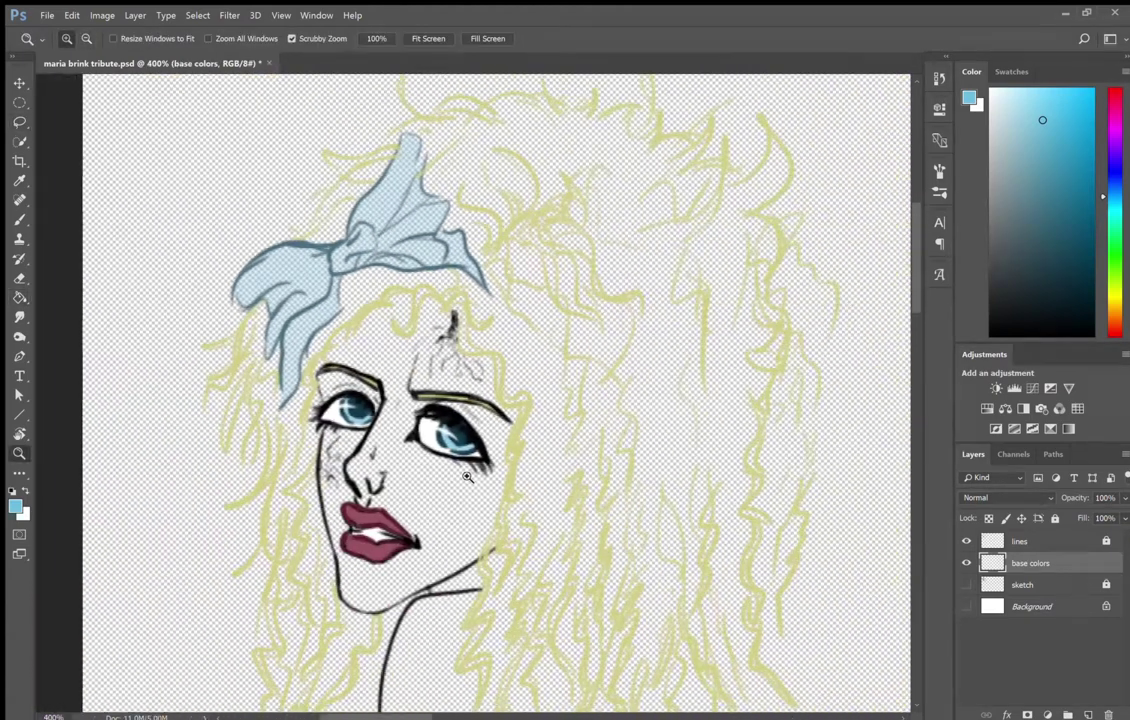
pyautogui.scroll(-3, 467, 477)
pyautogui.scroll(4, 580, 356)
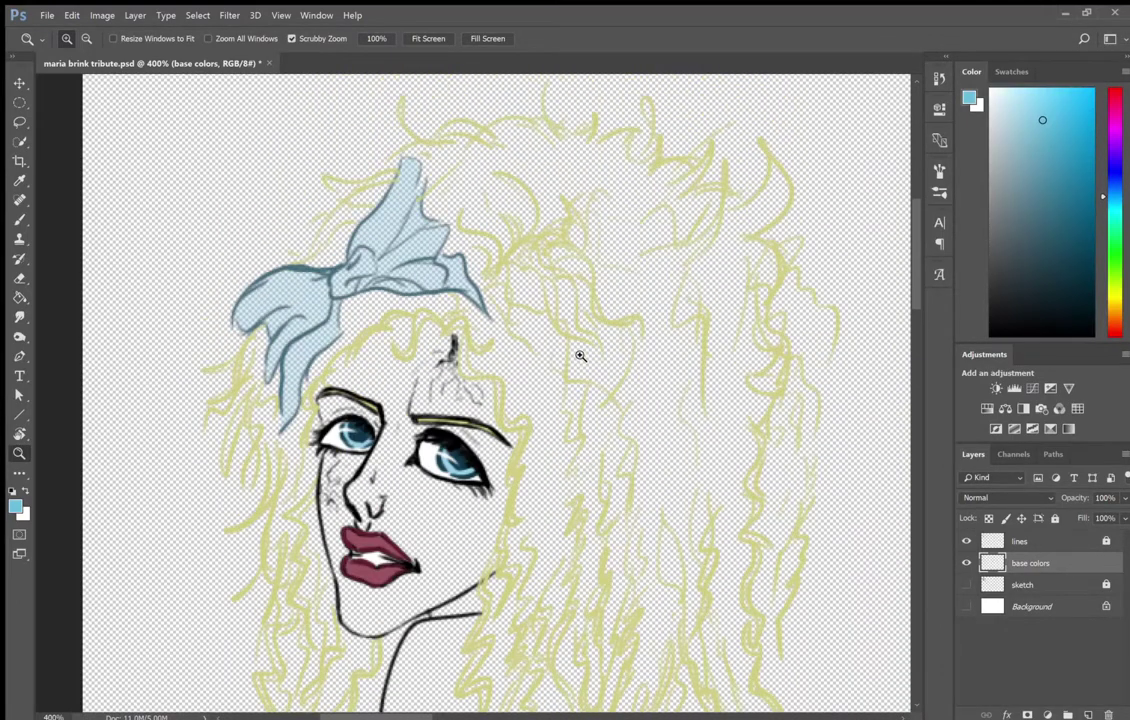
pyautogui.press('b')
pyautogui.keyDown('alt'); pyautogui.click(460, 420); pyautogui.keyUp('alt')
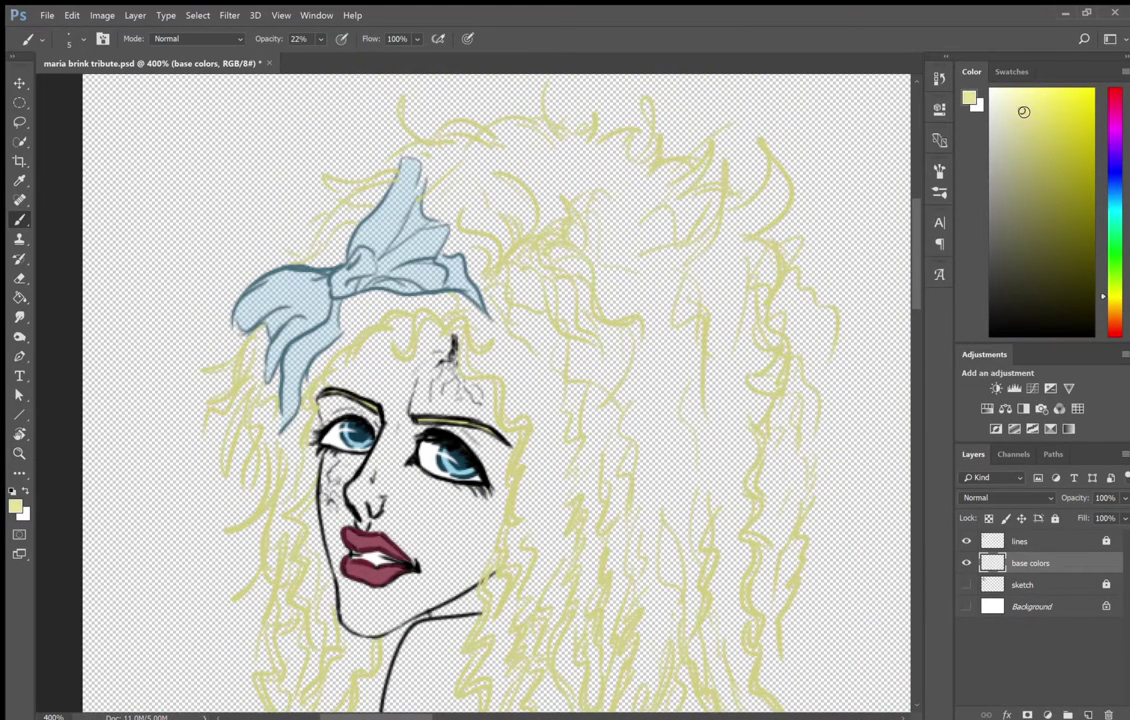
# - Add a new layer named 'hair' below base colors
pyautogui.keyDown('ctrl'); pyautogui.click(1088, 715); pyautogui.keyUp('ctrl')
pyautogui.doubleClick(1020, 585)
pyautogui.write('hair')
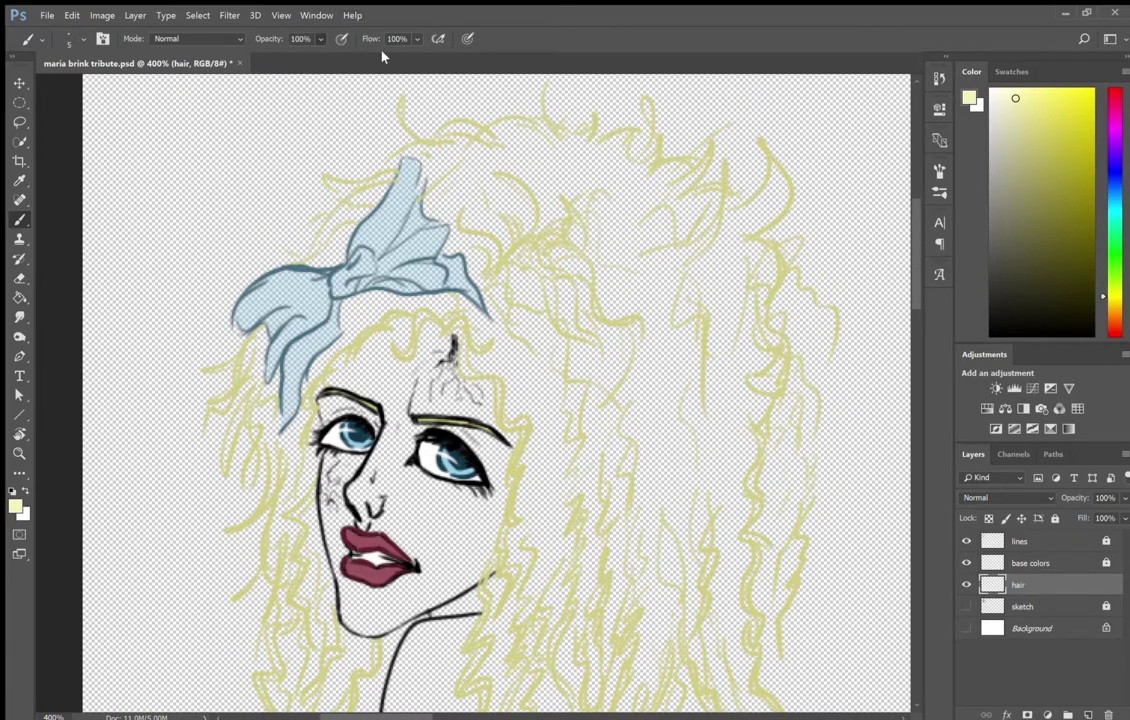
pyautogui.write('l')
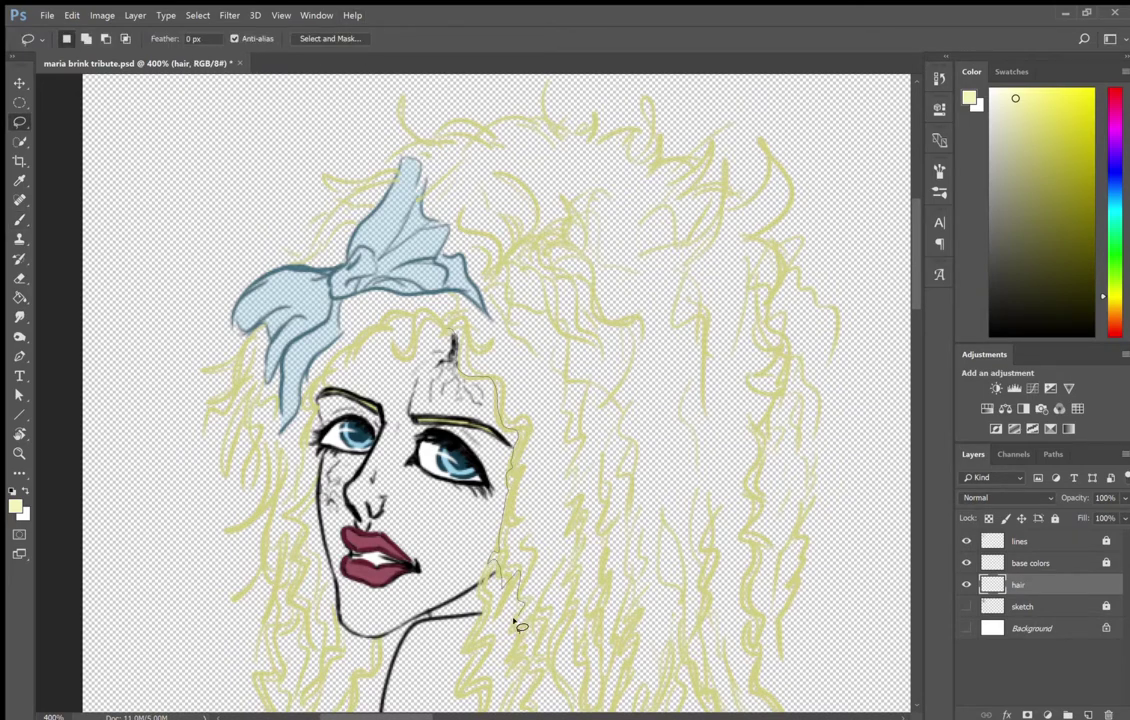
# - Select the right side of the hair and try pale yellow fills at 100% opacity
pyautogui.moveTo(518, 625); pyautogui.dragTo(515, 655)
pyautogui.press('g')
pyautogui.click(553, 372)
pyautogui.press('0')
pyautogui.click(600, 400)
pyautogui.hotkey('ctrl', 'z')
pyautogui.click(1005, 91)
pyautogui.click(610, 408)
pyautogui.hotkey('ctrl', 'z')
pyautogui.hotkey('ctrl', 'z')
# - Zoom in beside the face and fill the lower hair strands with pale yellow
pyautogui.press('z')
pyautogui.click(517, 387)
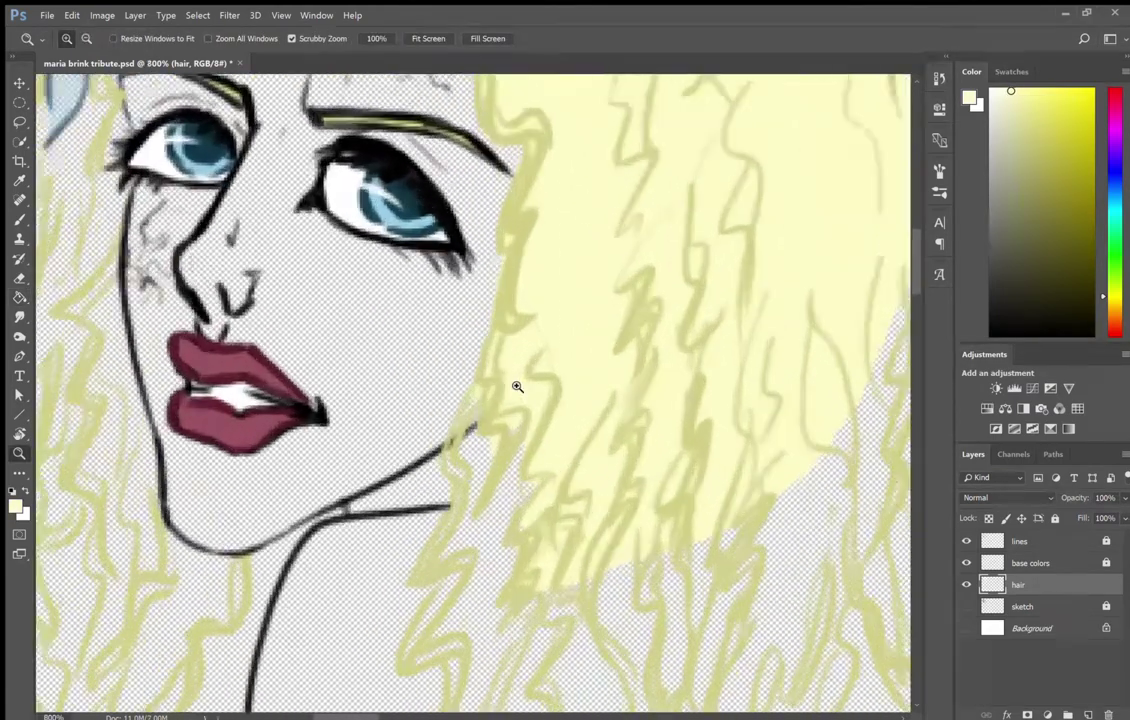
pyautogui.scroll(-3, 517, 387)
pyautogui.press('b')
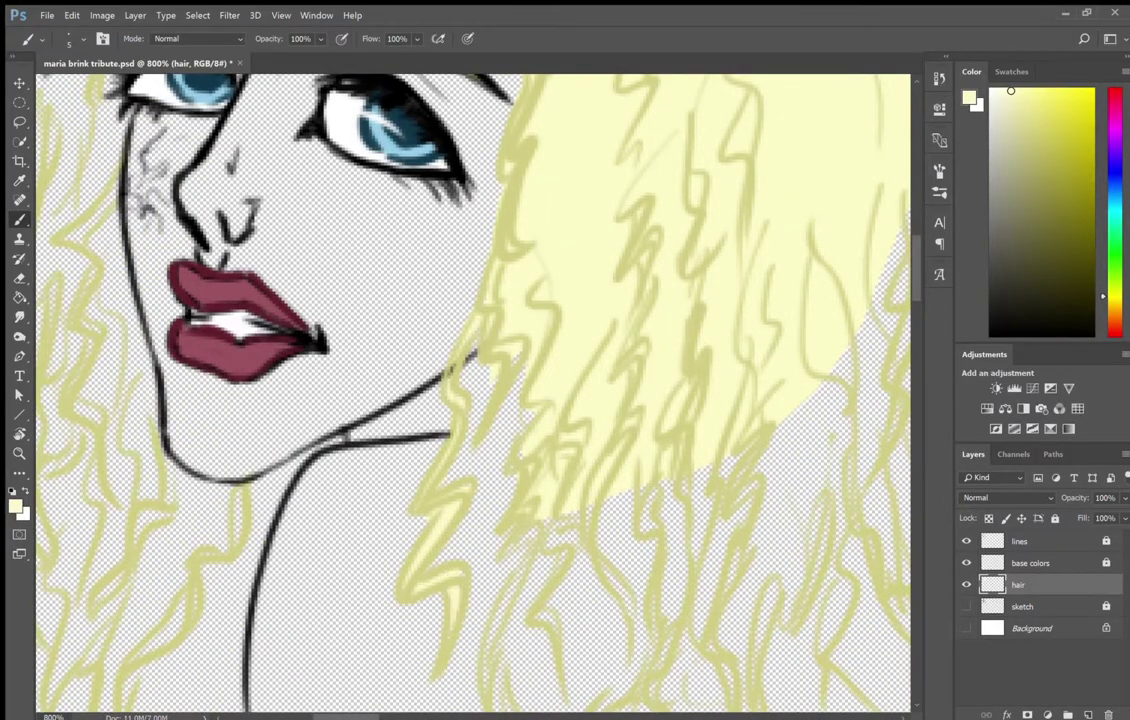
pyautogui.scroll(-4, 529, 612)
pyautogui.scroll(-6, 559, 446)
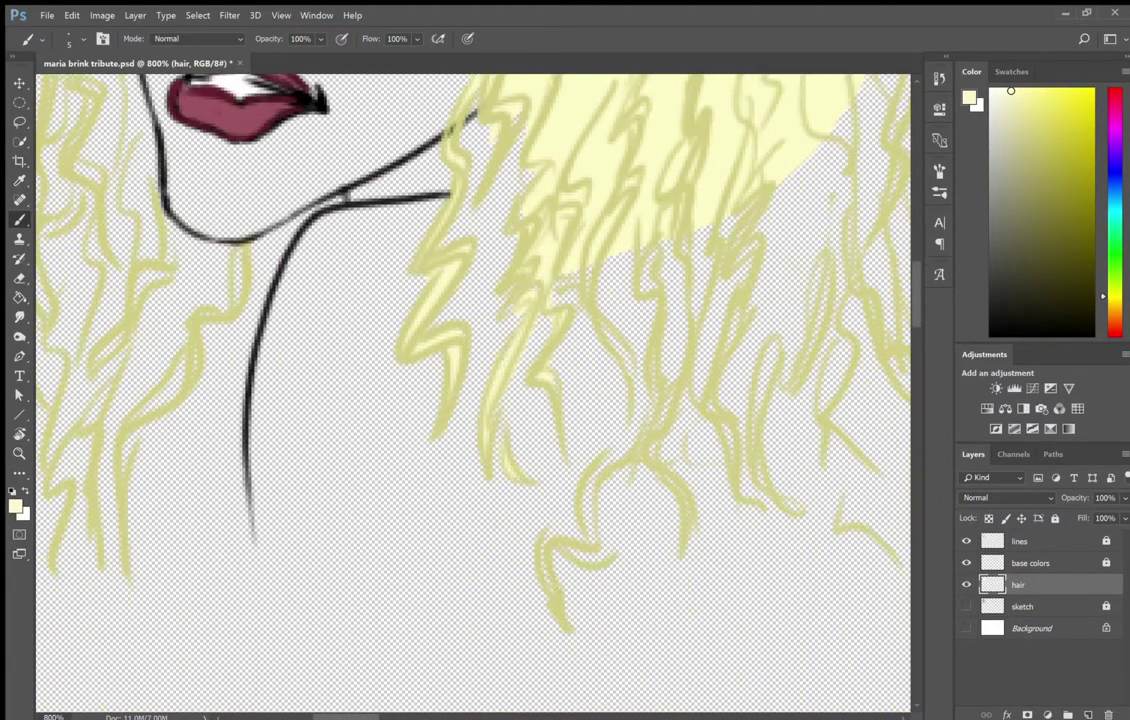
pyautogui.scroll(-2, 575, 492)
pyautogui.moveTo(594, 459); pyautogui.dragTo(264, 639)
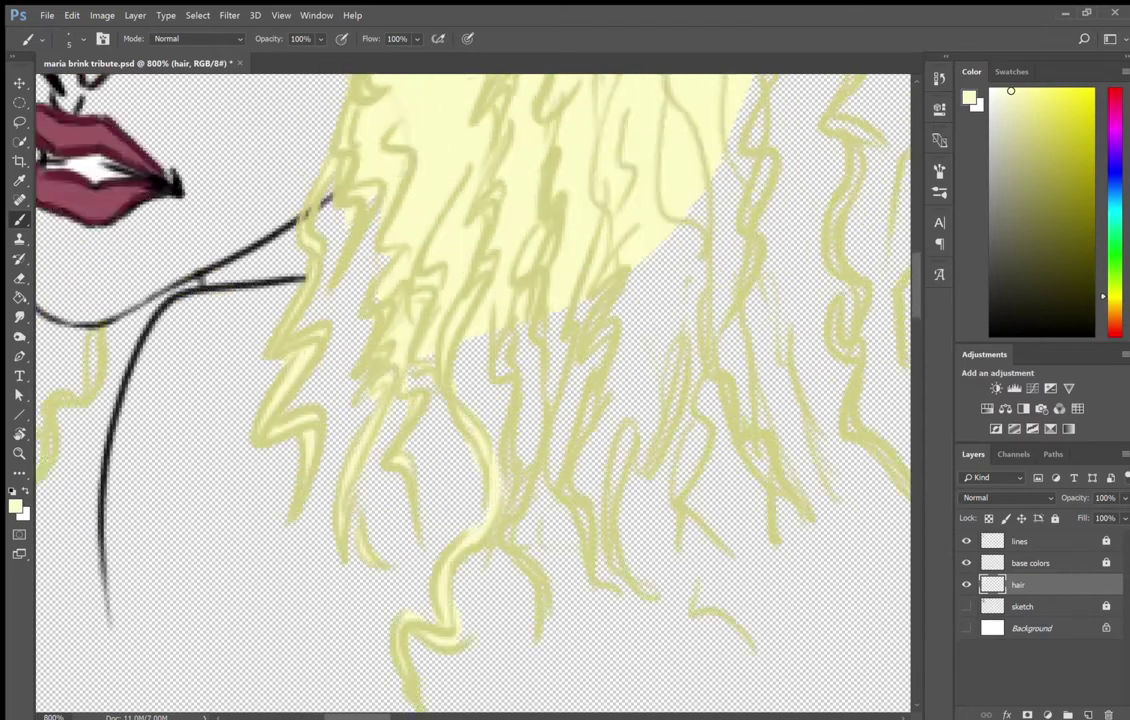
pyautogui.press('l')
pyautogui.moveTo(730, 140)
pyautogui.mouseDown()
pyautogui.moveTo(687, 287)
pyautogui.moveTo(593, 416)
pyautogui.moveTo(610, 555)
pyautogui.moveTo(474, 560)
pyautogui.moveTo(461, 655)
pyautogui.moveTo(353, 543)
pyautogui.moveTo(290, 551)
pyautogui.moveTo(651, 76)
pyautogui.mouseUp()
pyautogui.press('g')
pyautogui.click(560, 200)
pyautogui.hotkey('ctrl', 'd')
pyautogui.press('b')
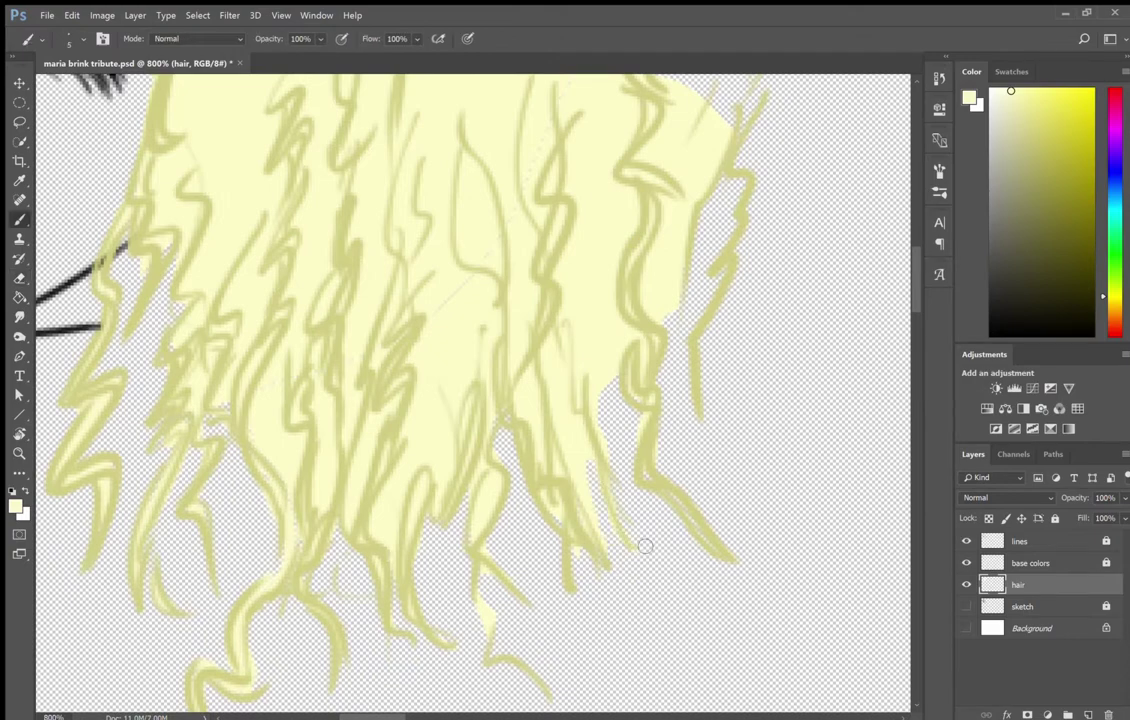
# - Fill a lasso selection of the top-right hair with pale yellow
pyautogui.scroll(-5, 505, 532)
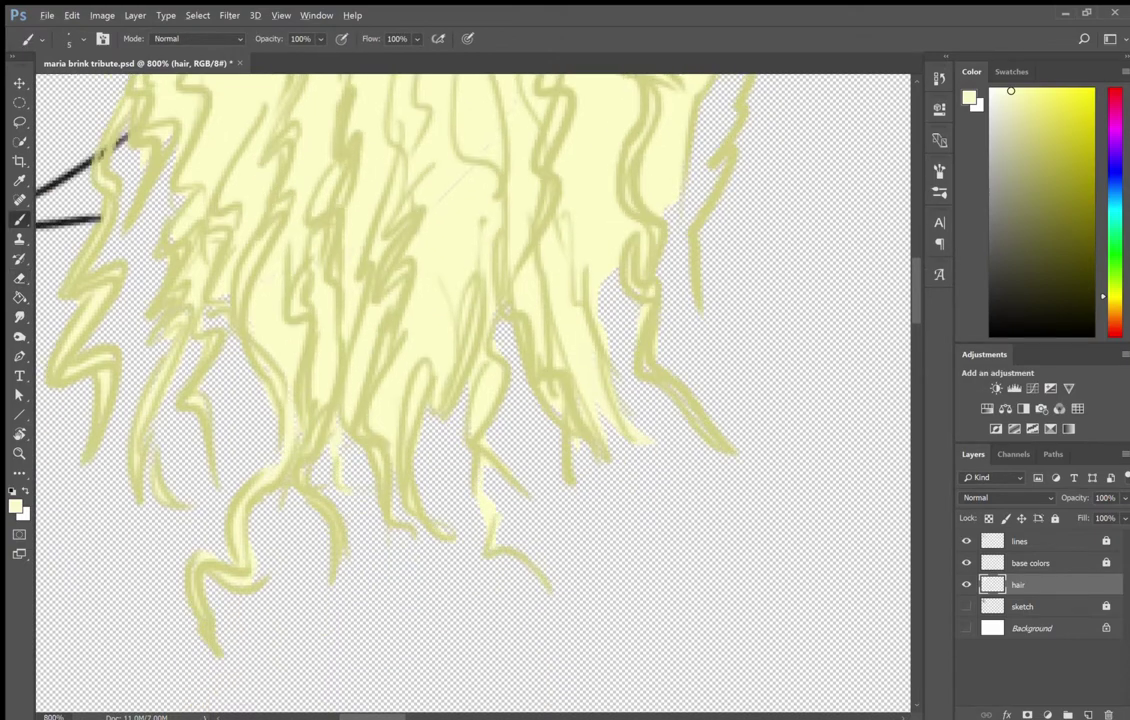
pyautogui.scroll(5, 587, 499)
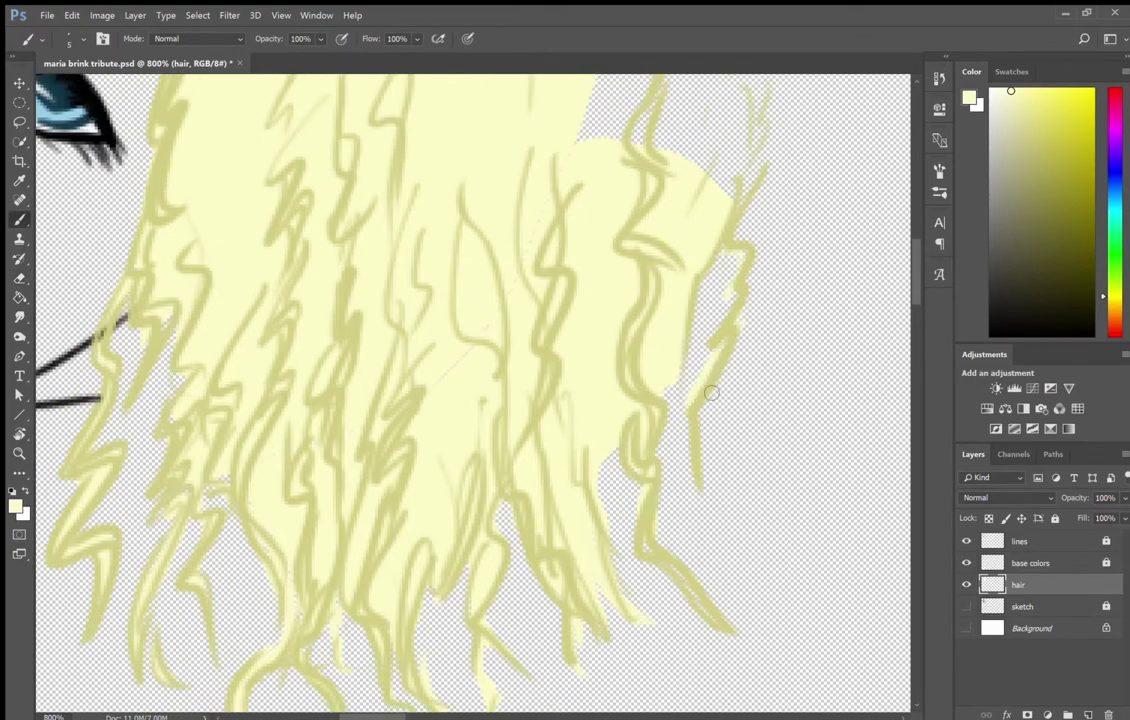
pyautogui.scroll(5, 692, 352)
pyautogui.scroll(5, 692, 352)
pyautogui.press('l')
pyautogui.moveTo(230, 355)
pyautogui.mouseDown()
pyautogui.moveTo(373, 170)
pyautogui.moveTo(555, 147)
pyautogui.moveTo(637, 314)
pyautogui.mouseUp()
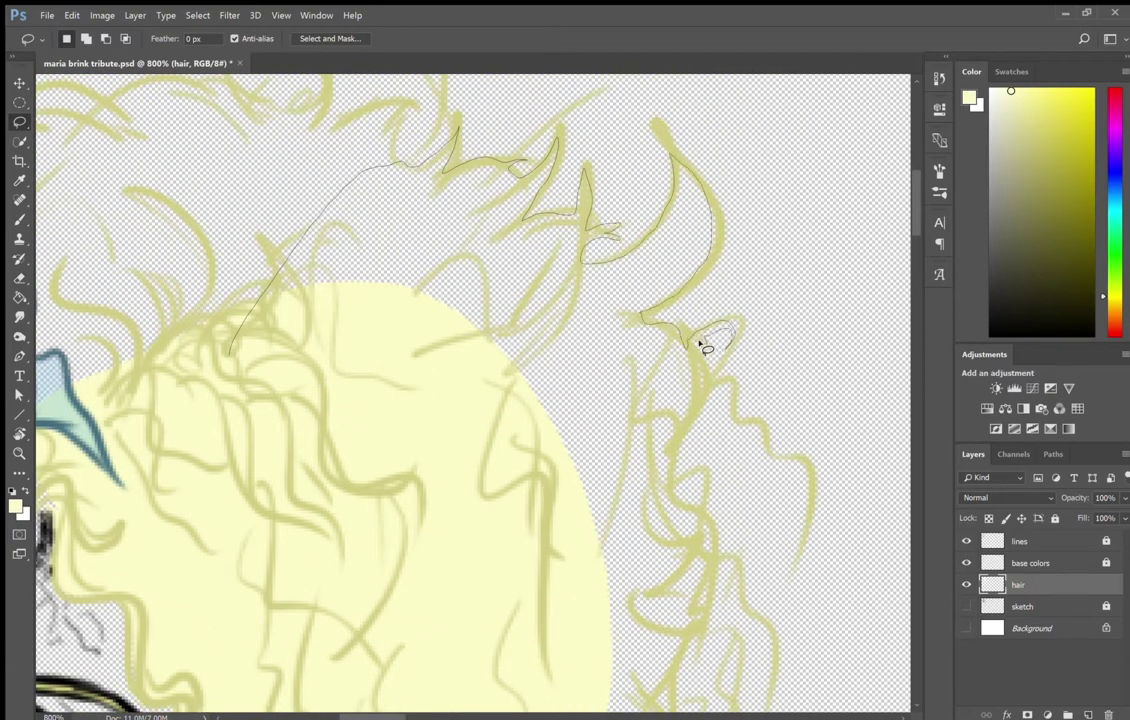
pyautogui.moveTo(706, 548); pyautogui.dragTo(680, 620)
pyautogui.hotkey('alt', 'BackSpace')
pyautogui.hotkey('ctrl', 'd')
pyautogui.press('b')
# - Fill the leftover transparent patch at the hair's right edge with pale yellow
pyautogui.scroll(-2, 748, 286)
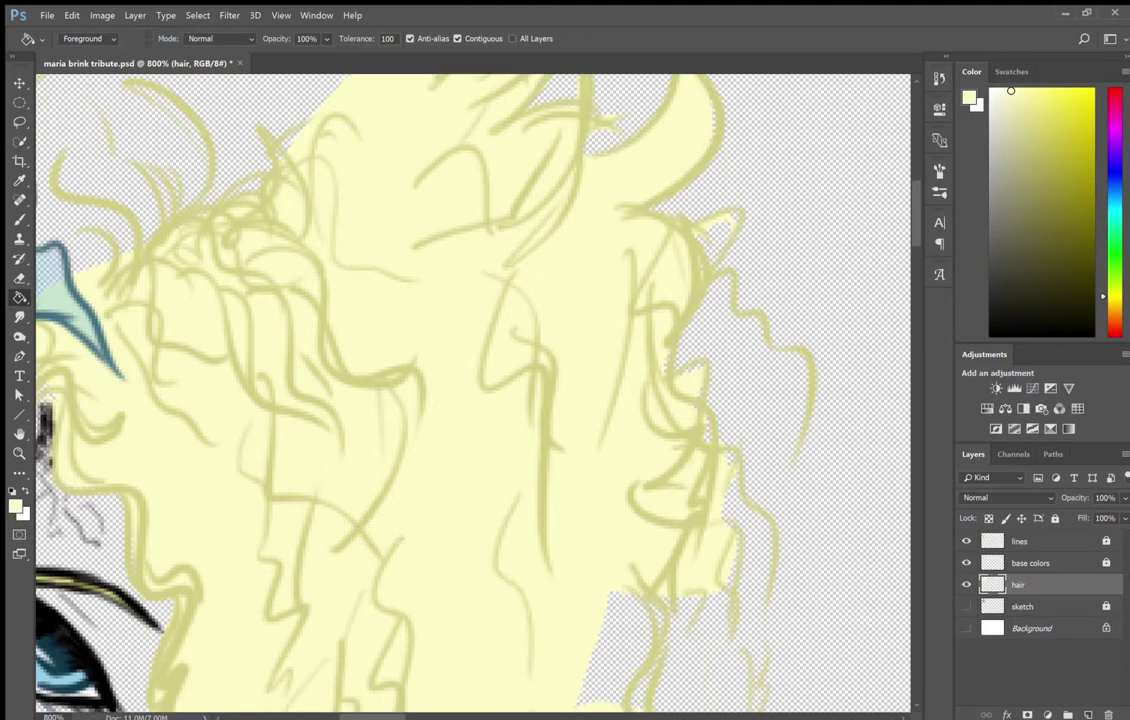
pyautogui.moveTo(803, 374); pyautogui.dragTo(646, 217)
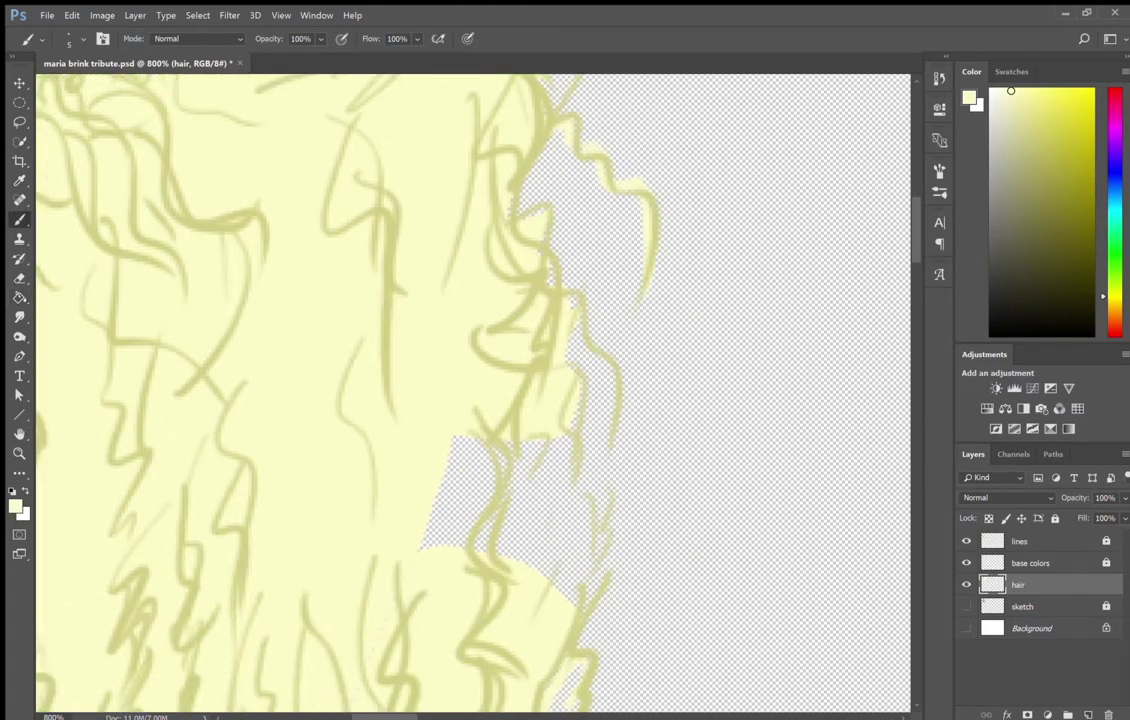
pyautogui.press('g')
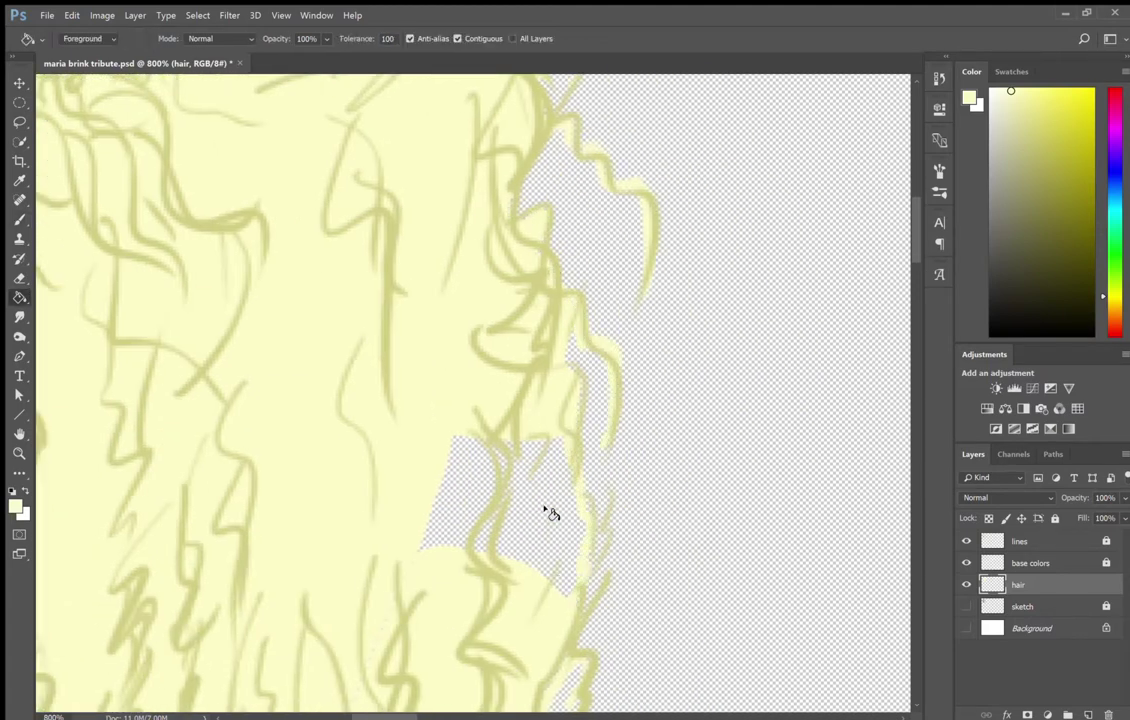
pyautogui.click(550, 512)
pyautogui.press('b')
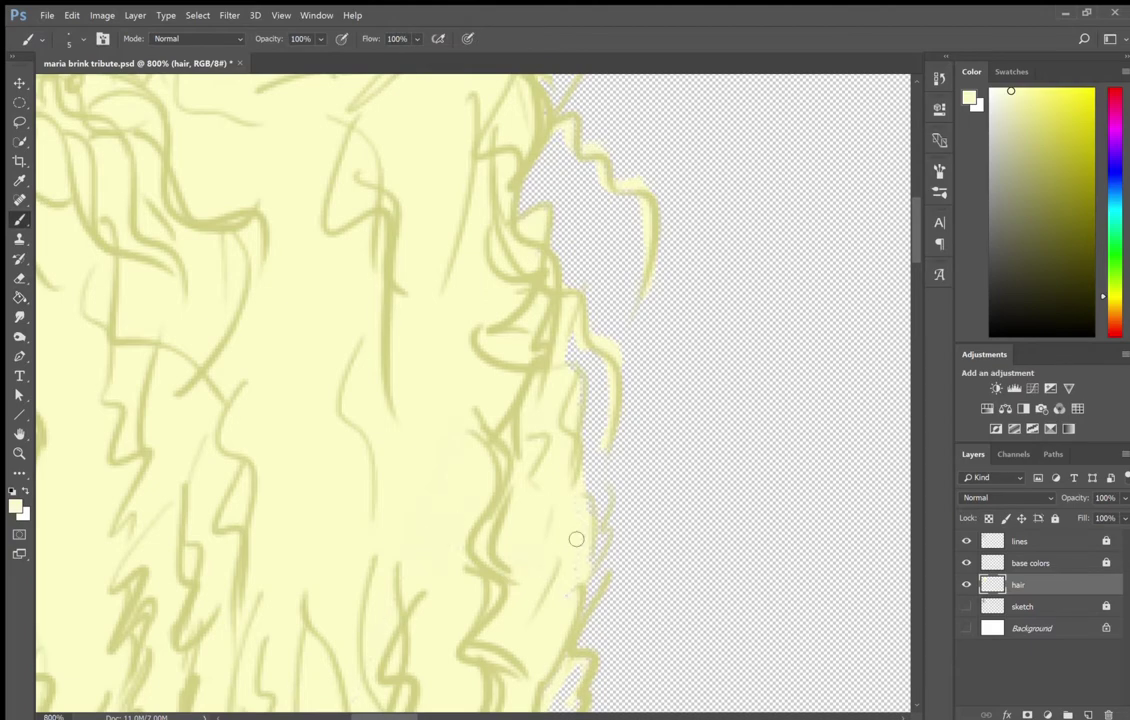
pyautogui.scroll(-1, 590, 480)
pyautogui.scroll(-1, 550, 440)
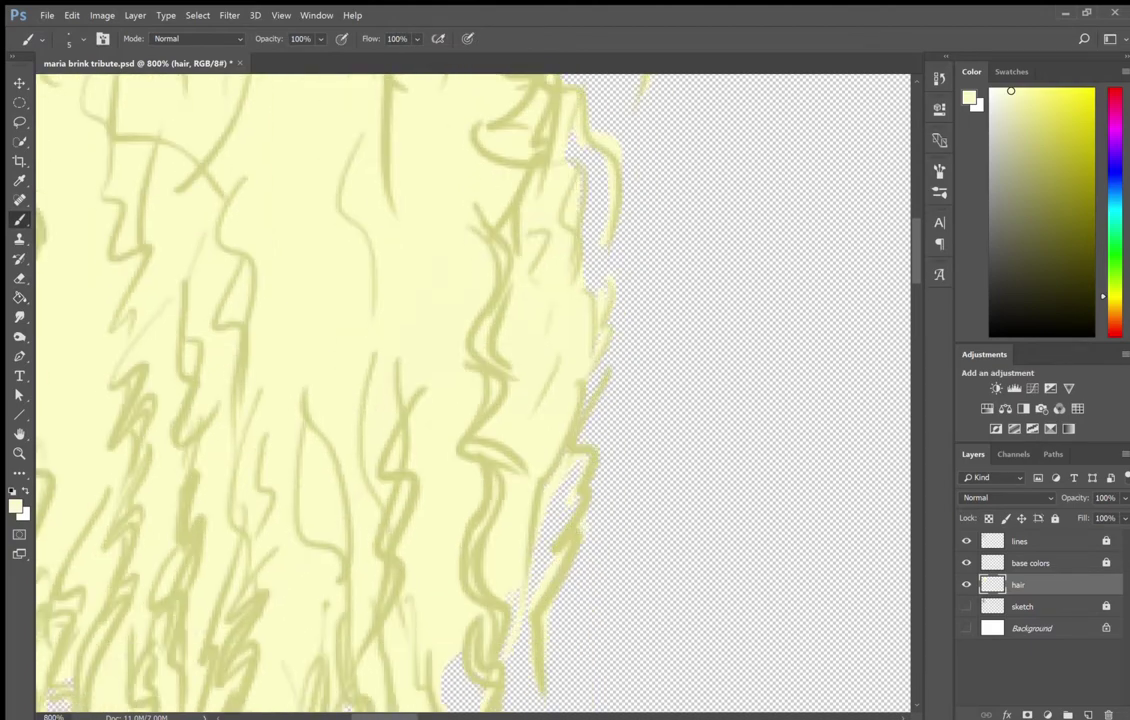
pyautogui.scroll(-1, 520, 415)
pyautogui.hscroll(-5, 513, 408)
pyautogui.scroll(10, 623, 436)
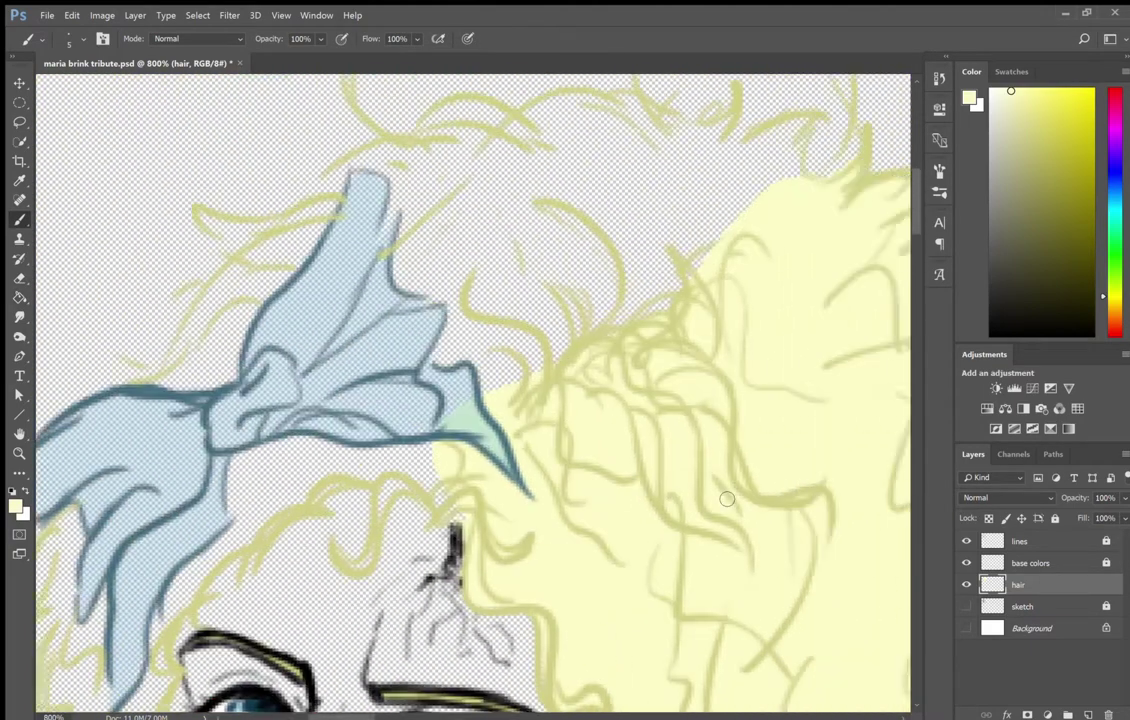
# - Lasso the area around the blue bow and upper hair and fill it pale yellow
pyautogui.press('l')
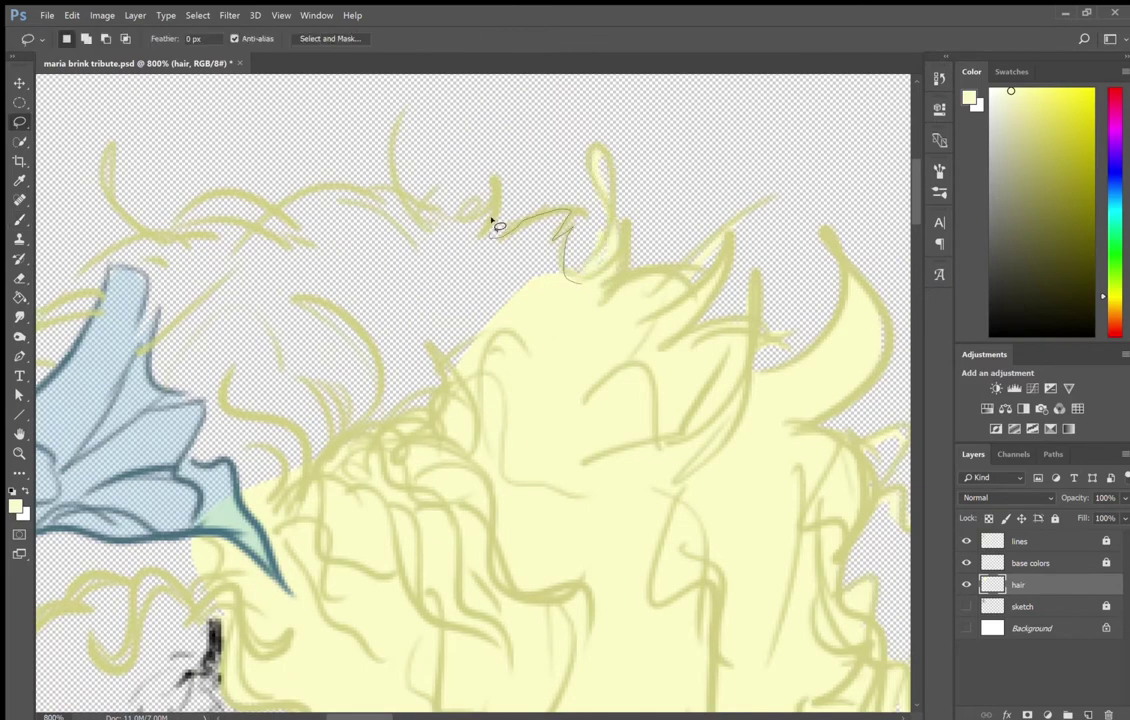
pyautogui.moveTo(128, 217); pyautogui.dragTo(52, 604)
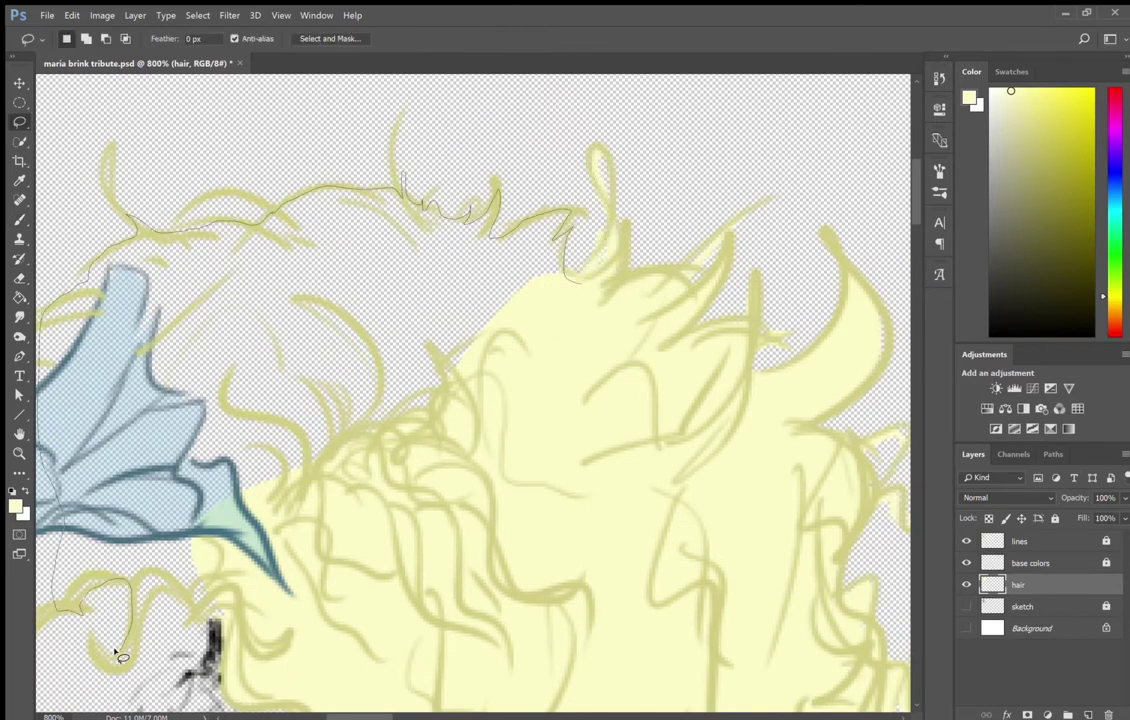
pyautogui.moveTo(190, 612); pyautogui.dragTo(575, 280)
pyautogui.scroll(-5, 400, 400)
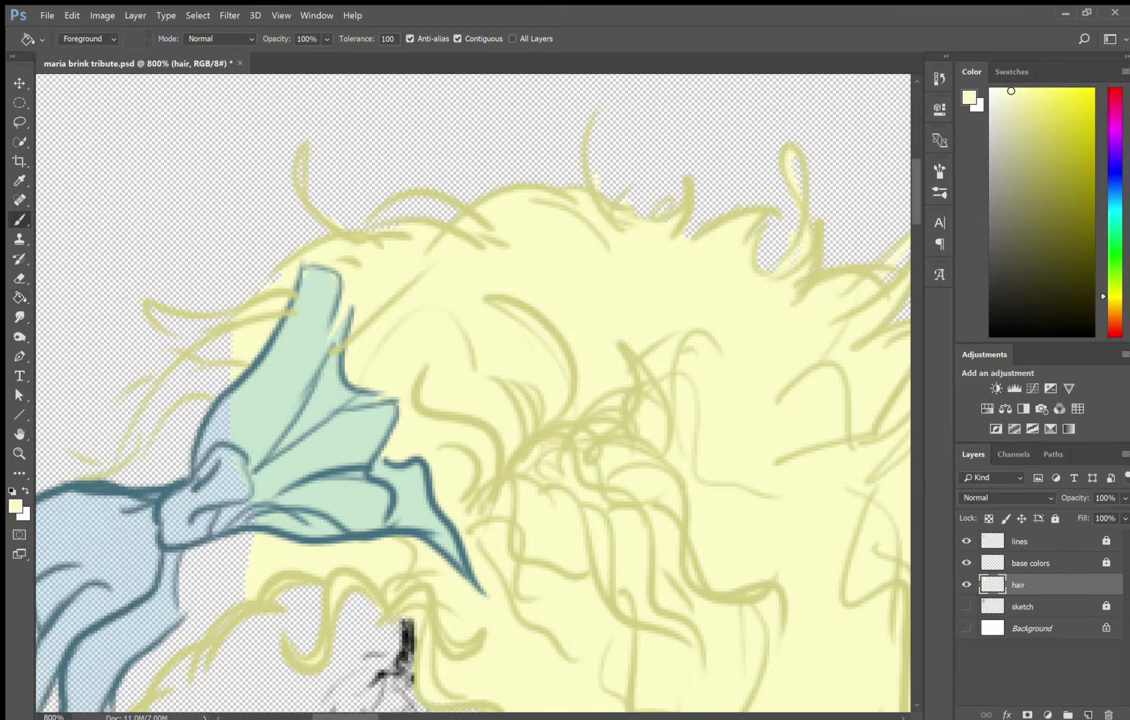
pyautogui.press('b')
pyautogui.scroll(5, 285, 297)
pyautogui.press('l')
pyautogui.moveTo(472, 478)
pyautogui.mouseDown()
pyautogui.moveTo(345, 316)
pyautogui.moveTo(598, 202)
pyautogui.mouseUp()
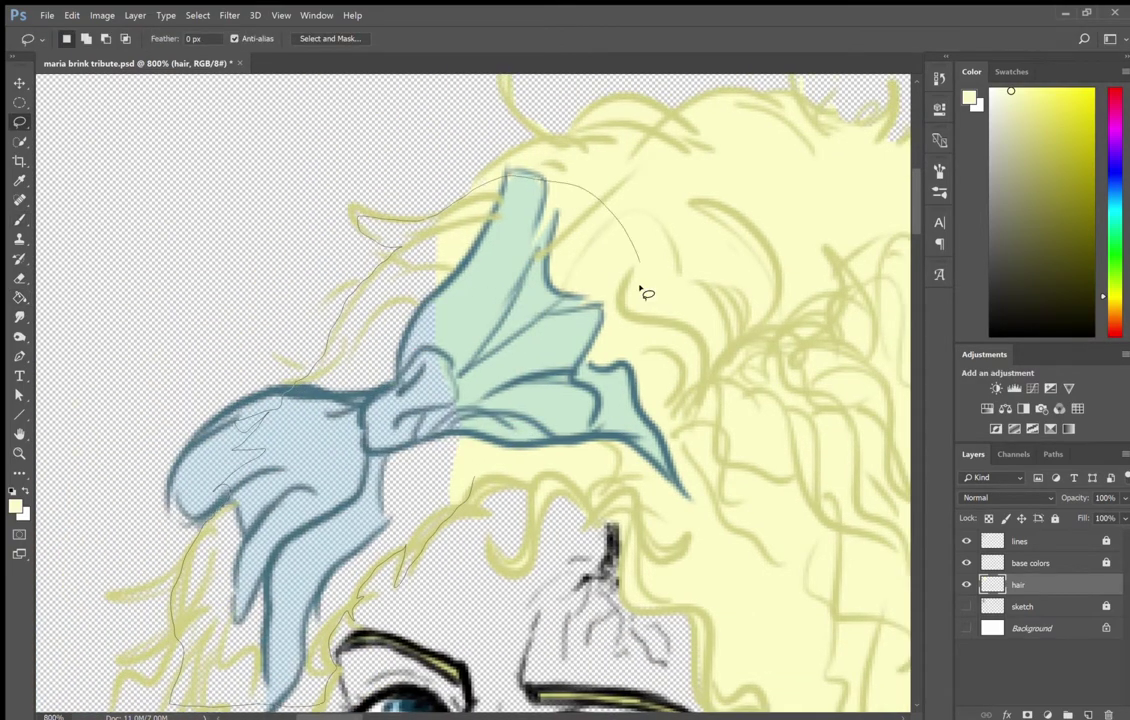
pyautogui.press('g')
pyautogui.click(360, 300)
pyautogui.hotkey('ctrl', 'd')
pyautogui.press('b')
# - Lasso the hair down the side of the face and fill it pale yellow
pyautogui.moveTo(313, 436); pyautogui.dragTo(483, 221)
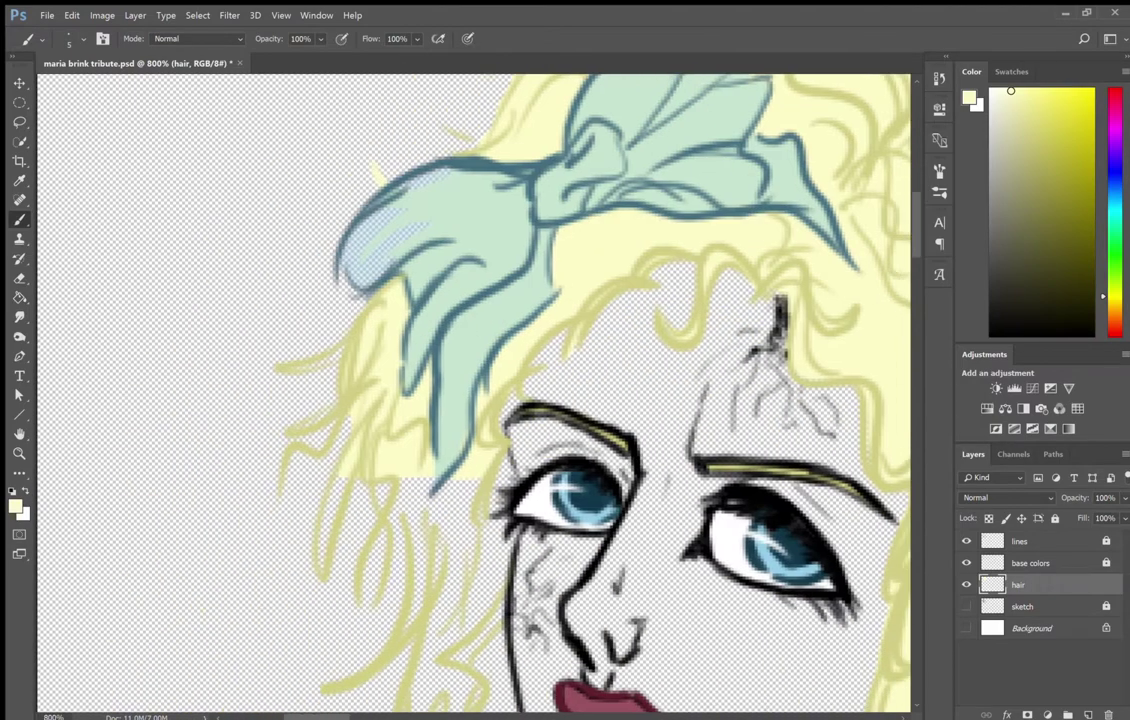
pyautogui.scroll(-5, 333, 440)
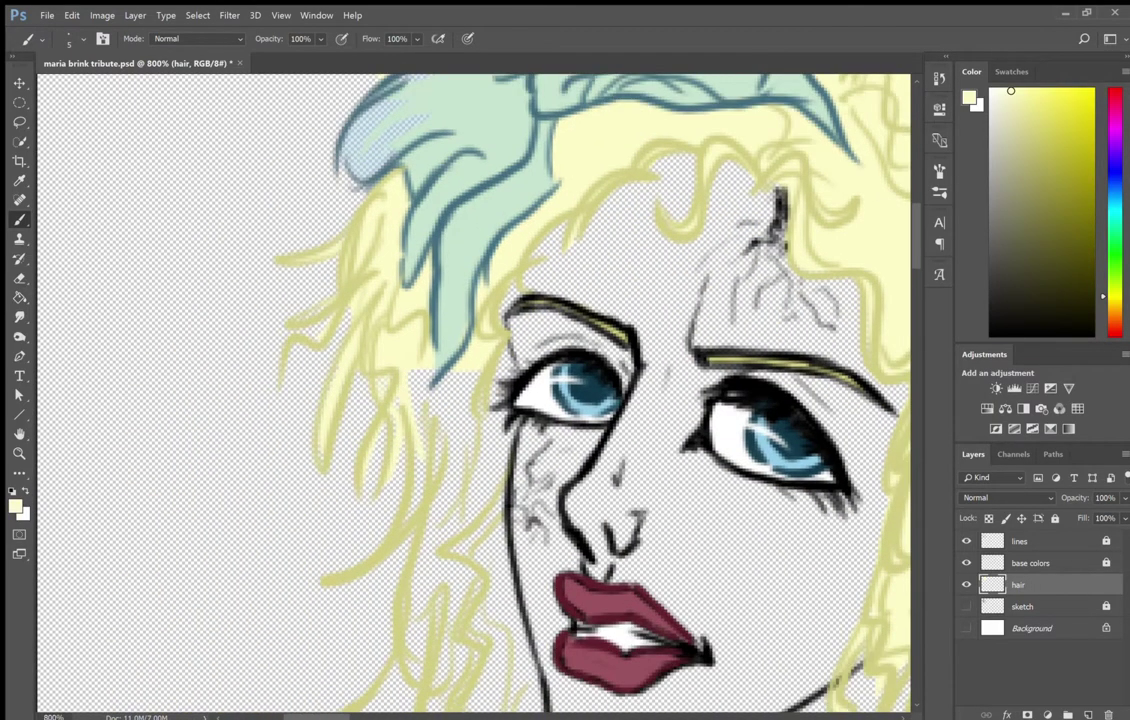
pyautogui.press('l')
pyautogui.moveTo(503, 152)
pyautogui.mouseDown()
pyautogui.moveTo(410, 548)
pyautogui.moveTo(552, 705)
pyautogui.mouseUp()
pyautogui.press('g')
pyautogui.click(440, 420)
# - Lasso the lower hair strands beside the neck and fill them pale yellow
pyautogui.press('b')
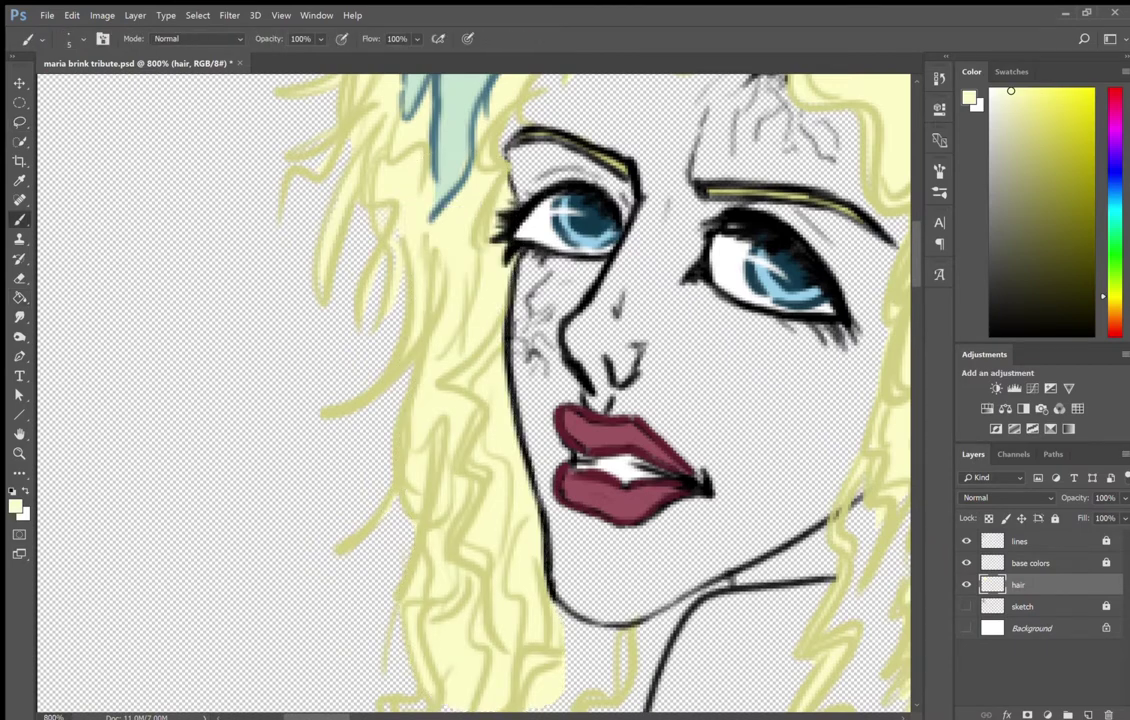
pyautogui.hotkey('ctrl', 'd')
pyautogui.scroll(-4, 475, 390)
pyautogui.press('l')
pyautogui.scroll(-2, 475, 390)
pyautogui.moveTo(538, 548)
pyautogui.mouseDown()
pyautogui.moveTo(333, 410)
pyautogui.moveTo(521, 331)
pyautogui.mouseUp()
pyautogui.moveTo(660, 297); pyautogui.dragTo(662, 296)
pyautogui.press('g')
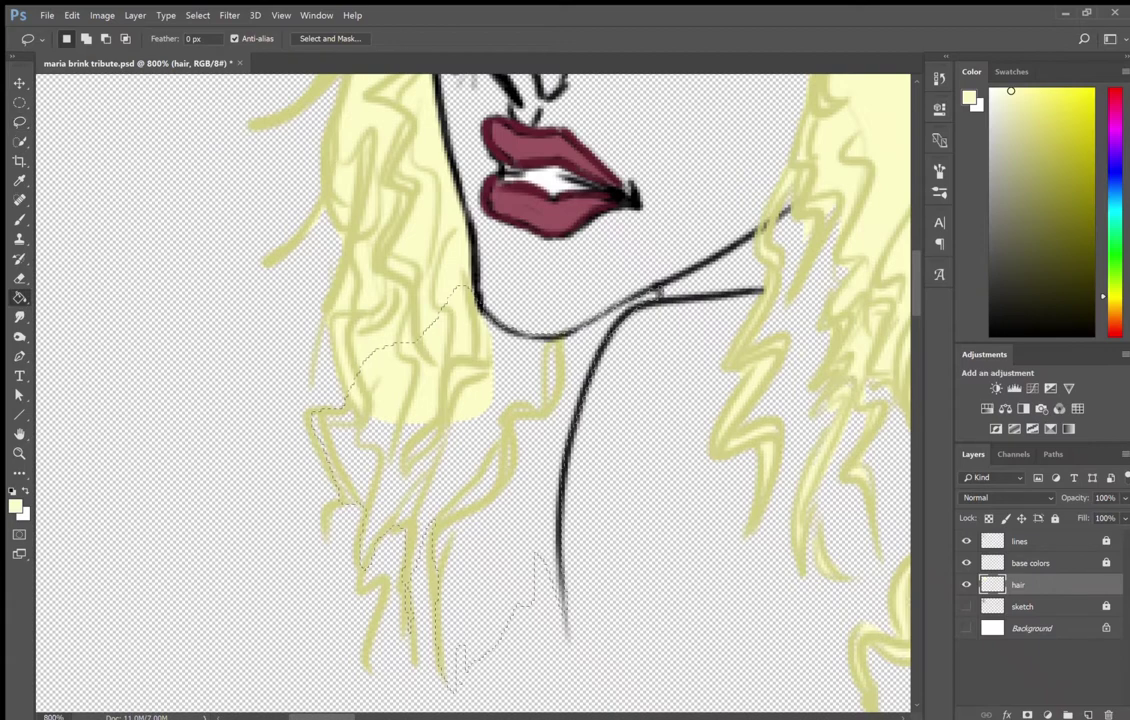
pyautogui.click(528, 546)
pyautogui.press('b')
pyautogui.hotkey('ctrl', 'd')
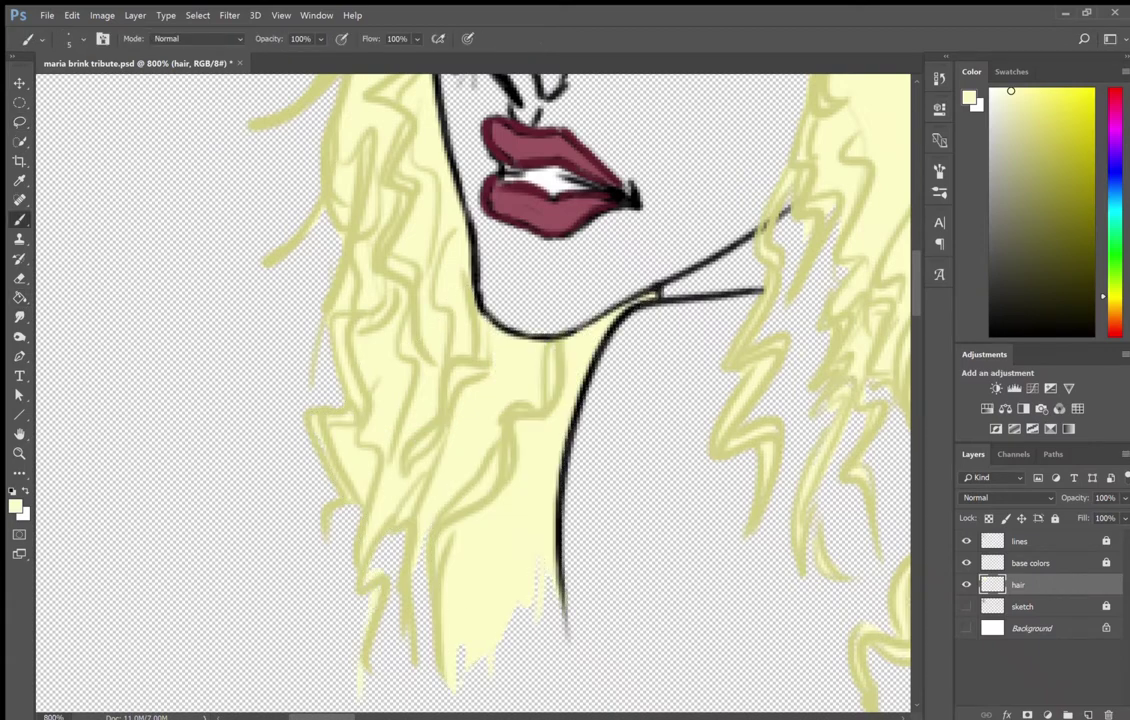
# - Brush pale yellow into the fringed lower hair tips and the gaps between strands
pyautogui.moveTo(445, 585); pyautogui.dragTo(455, 460)
pyautogui.moveTo(400, 610); pyautogui.dragTo(425, 490)
pyautogui.moveTo(470, 580); pyautogui.dragTo(465, 485)
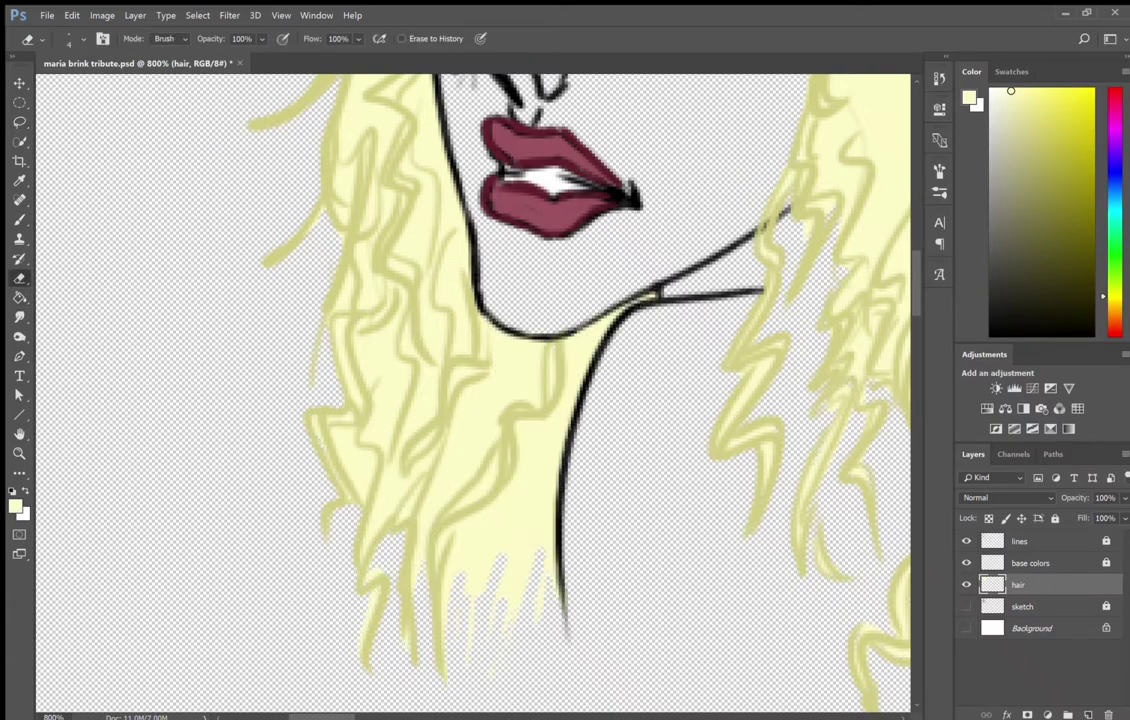
pyautogui.moveTo(410, 590); pyautogui.dragTo(435, 495)
pyautogui.moveTo(480, 595); pyautogui.dragTo(495, 453)
# - Sample the olive hair-line colour, switch to the lines layer, and zoom out to the whole head
pyautogui.keyDown('alt'); pyautogui.click(497, 634); pyautogui.keyUp('alt')
pyautogui.press('e')
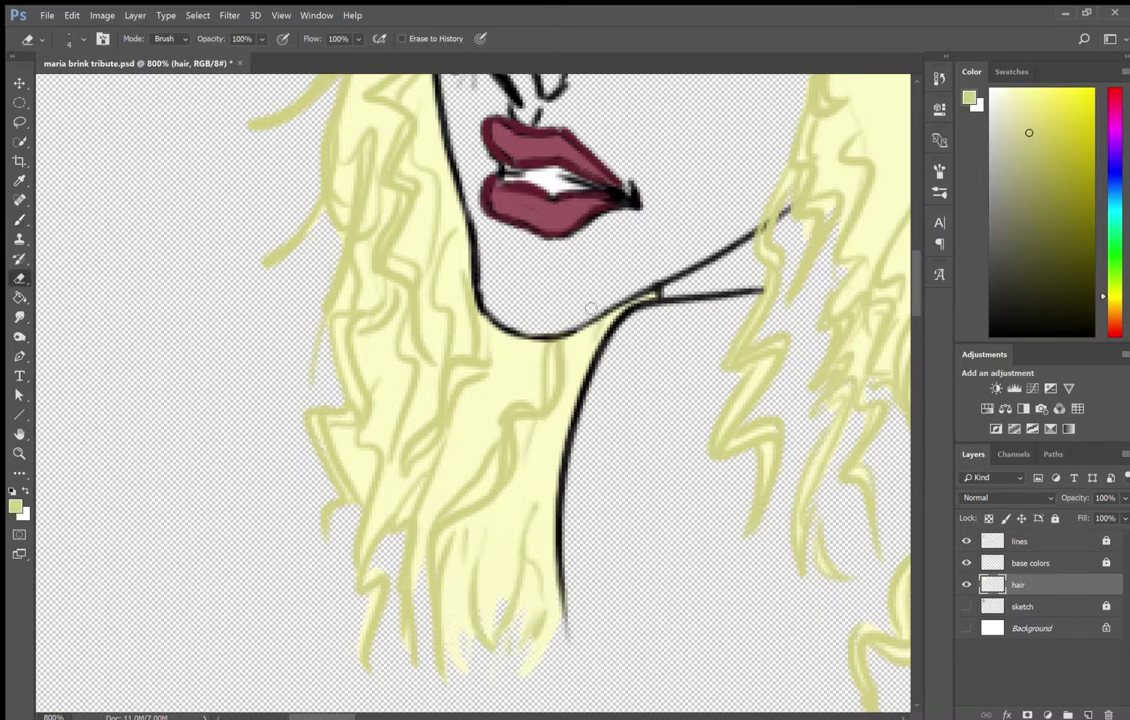
pyautogui.moveTo(590, 308); pyautogui.dragTo(497, 532)
pyautogui.click(1111, 537)
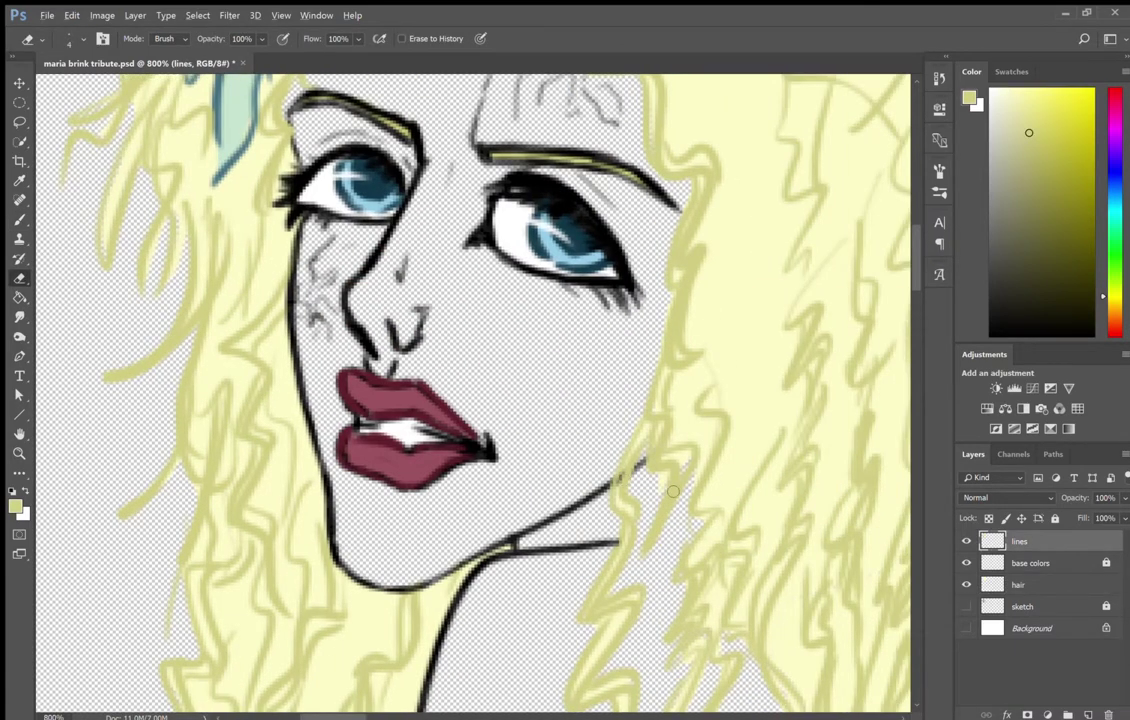
pyautogui.press('b')
pyautogui.press('z')
pyautogui.moveTo(425, 487); pyautogui.dragTo(424, 427)
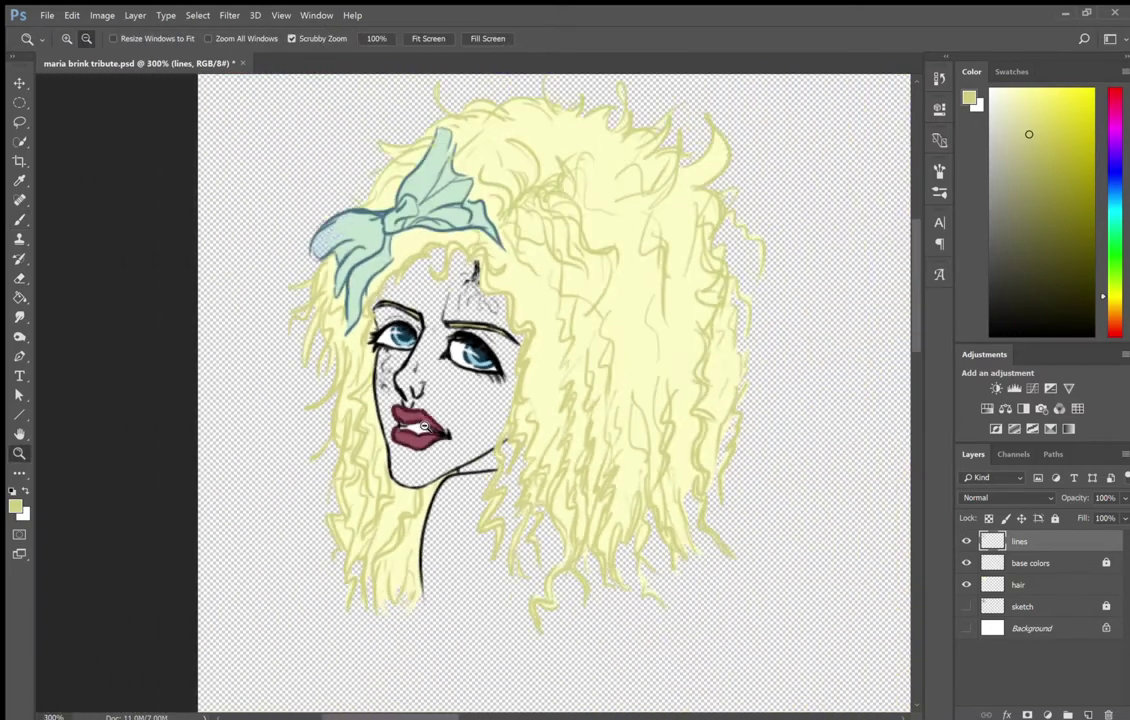
# - Lock the lines and hair layers, add a layer named 'skin', and pick light beige
pyautogui.click(1054, 518)
pyautogui.click(1018, 584)
pyautogui.click(1054, 518)
pyautogui.click(1022, 606)
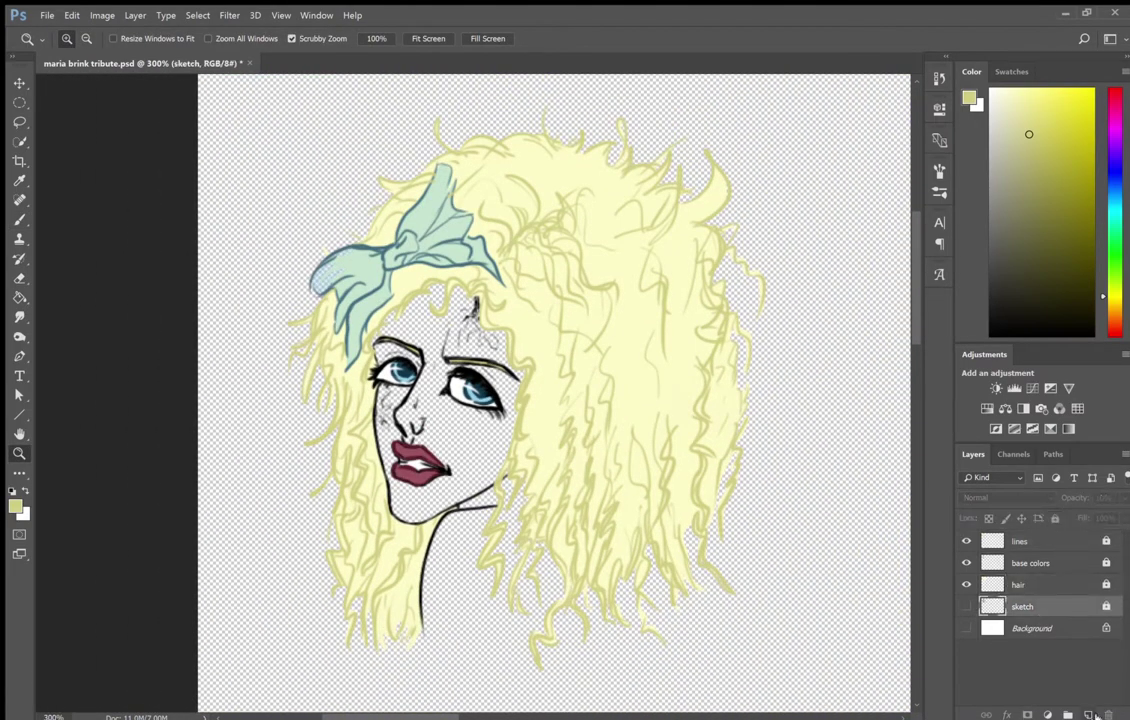
pyautogui.click(1088, 714)
pyautogui.write('skin')
pyautogui.click(1112, 307)
pyautogui.click(1003, 95)
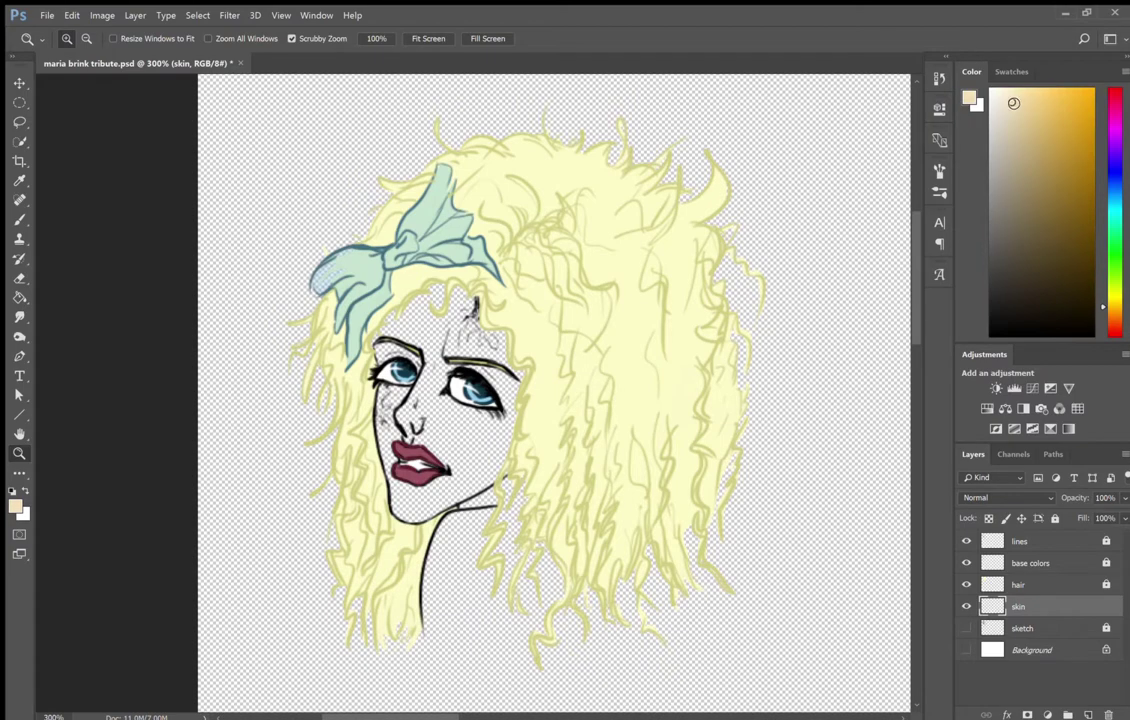
# - Lasso the face and neck and fill them with the beige skin tone
pyautogui.click(405, 395)
pyautogui.click(405, 395)
pyautogui.press('l')
pyautogui.moveTo(420, 400); pyautogui.dragTo(415, 398)
pyautogui.press('g')
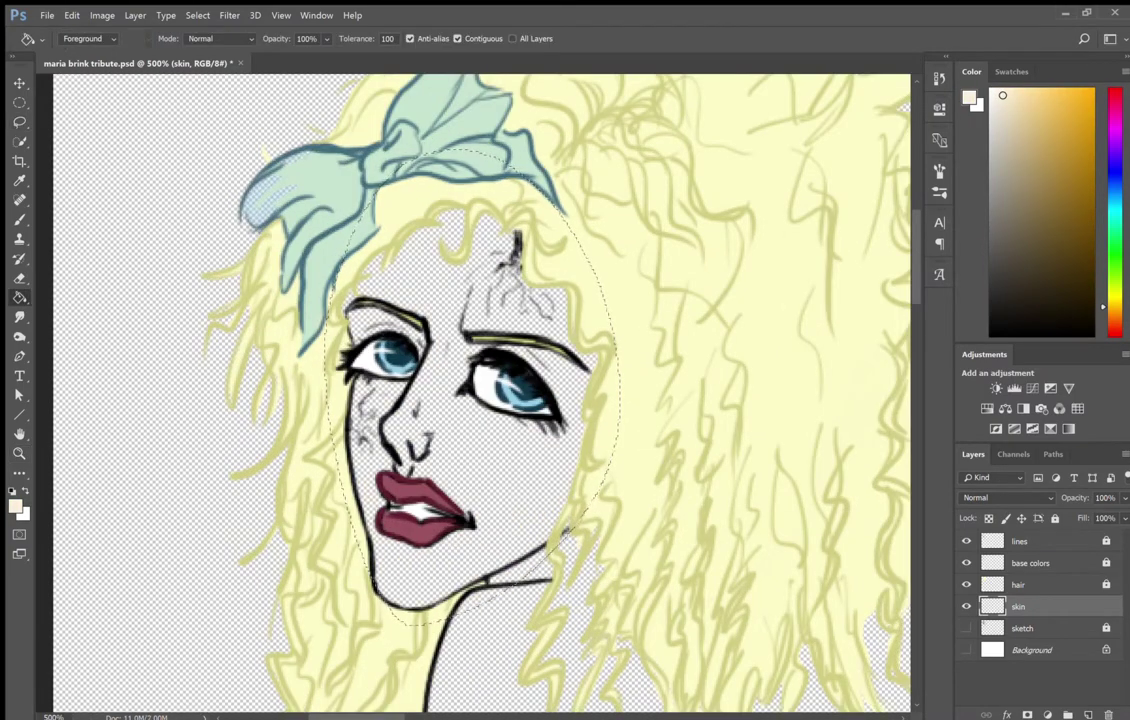
pyautogui.click(447, 521)
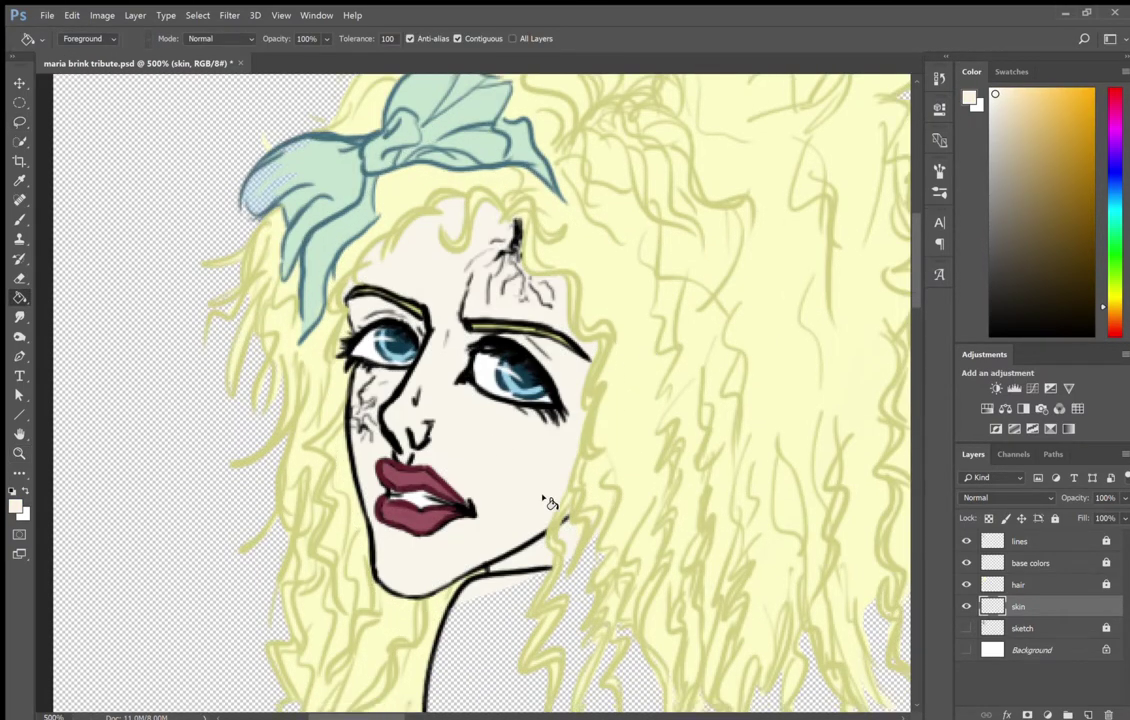
pyautogui.scroll(-5, 549, 502)
pyautogui.hscroll(2, 549, 502)
pyautogui.press('l')
pyautogui.moveTo(290, 555); pyautogui.dragTo(280, 470)
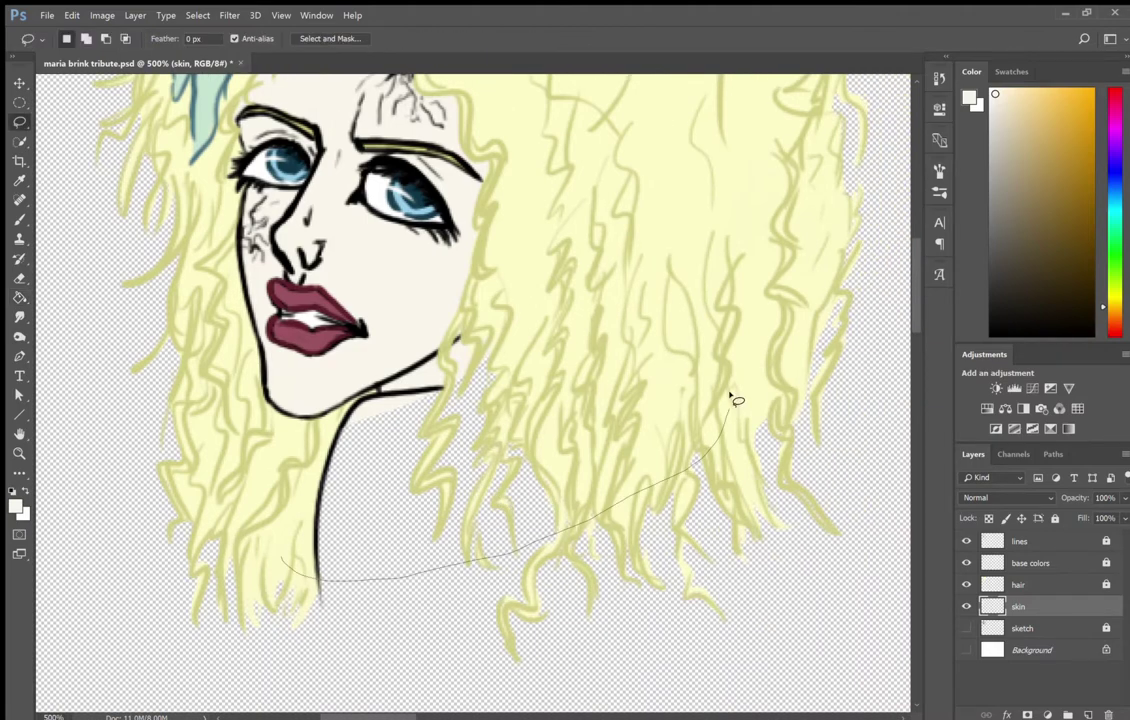
pyautogui.hotkey('ctrl', 'd')
pyautogui.scroll(5, 353, 370)
pyautogui.scroll(3, 353, 370)
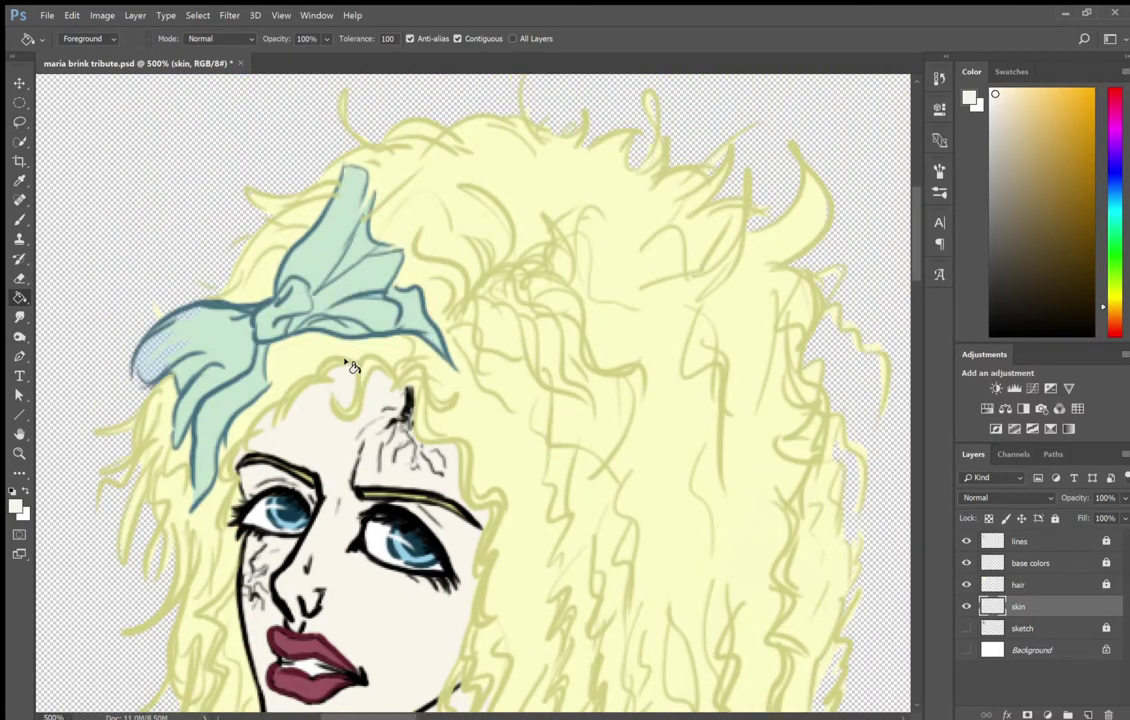
pyautogui.scroll(-8, 353, 365)
# - Paint beige skin below the neck with an enlarged brush, then add another new layer
pyautogui.press('z')
pyautogui.scroll(-2, 362, 526)
pyautogui.click(360, 524)
pyautogui.scroll(3, 360, 524)
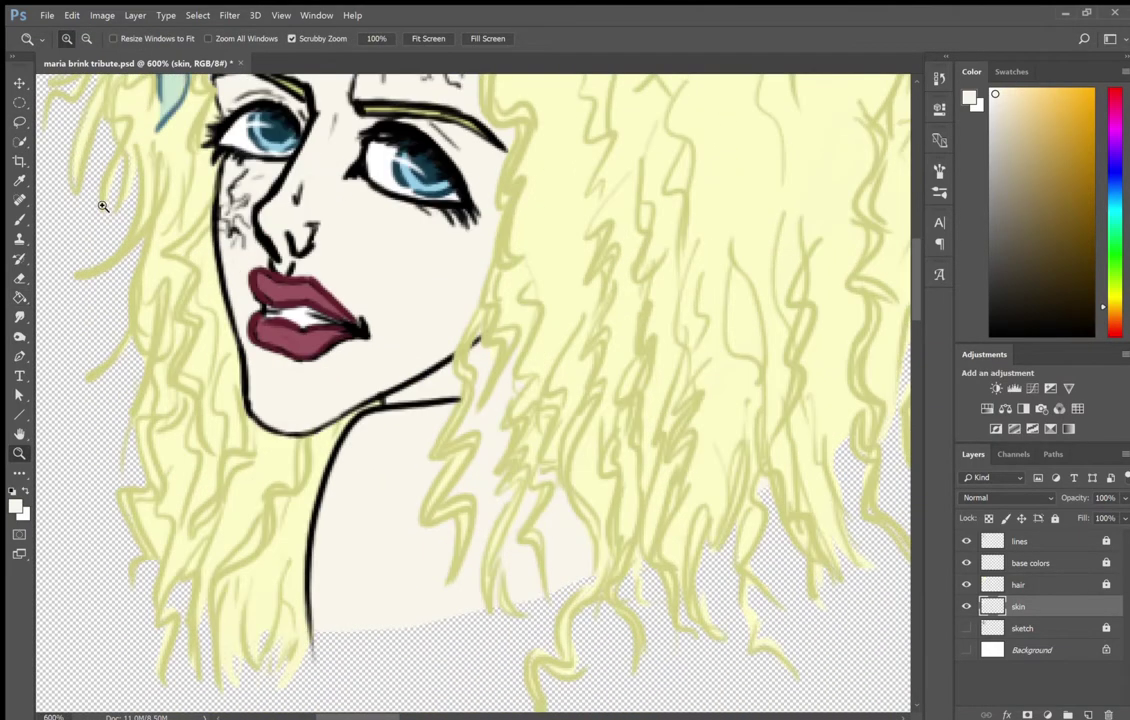
pyautogui.press('b')
pyautogui.press(']')
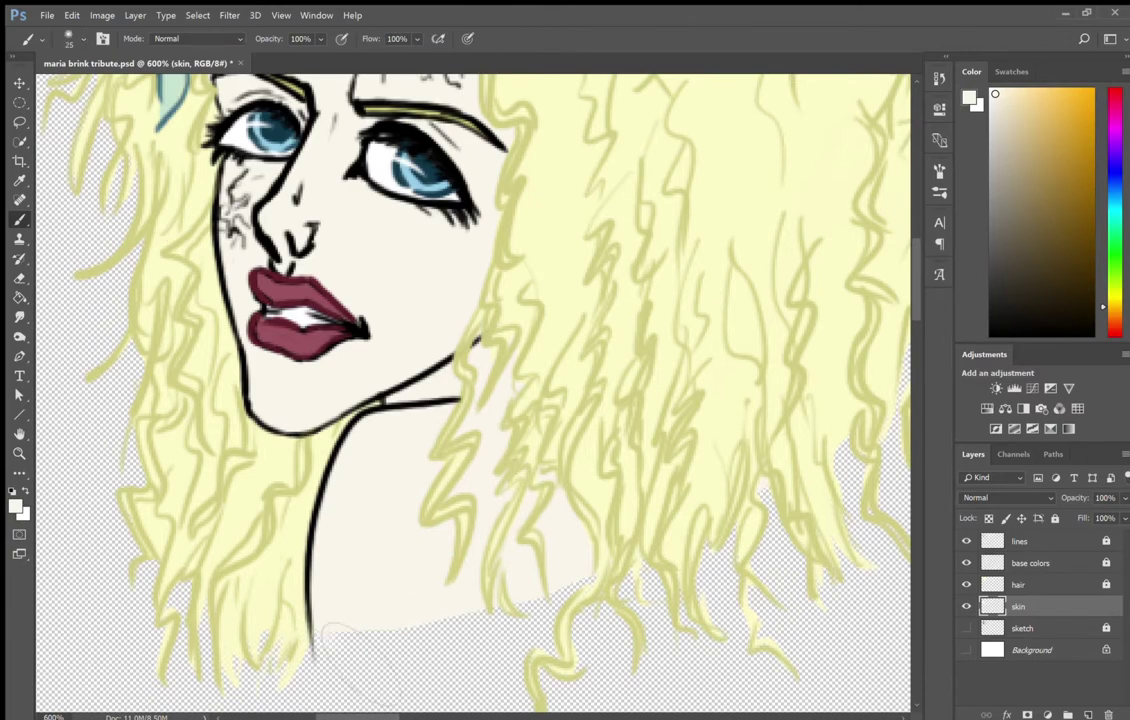
pyautogui.moveTo(290, 550); pyautogui.dragTo(510, 560)
pyautogui.press('z')
pyautogui.scroll(1, 474, 535)
pyautogui.scroll(-3, 474, 535)
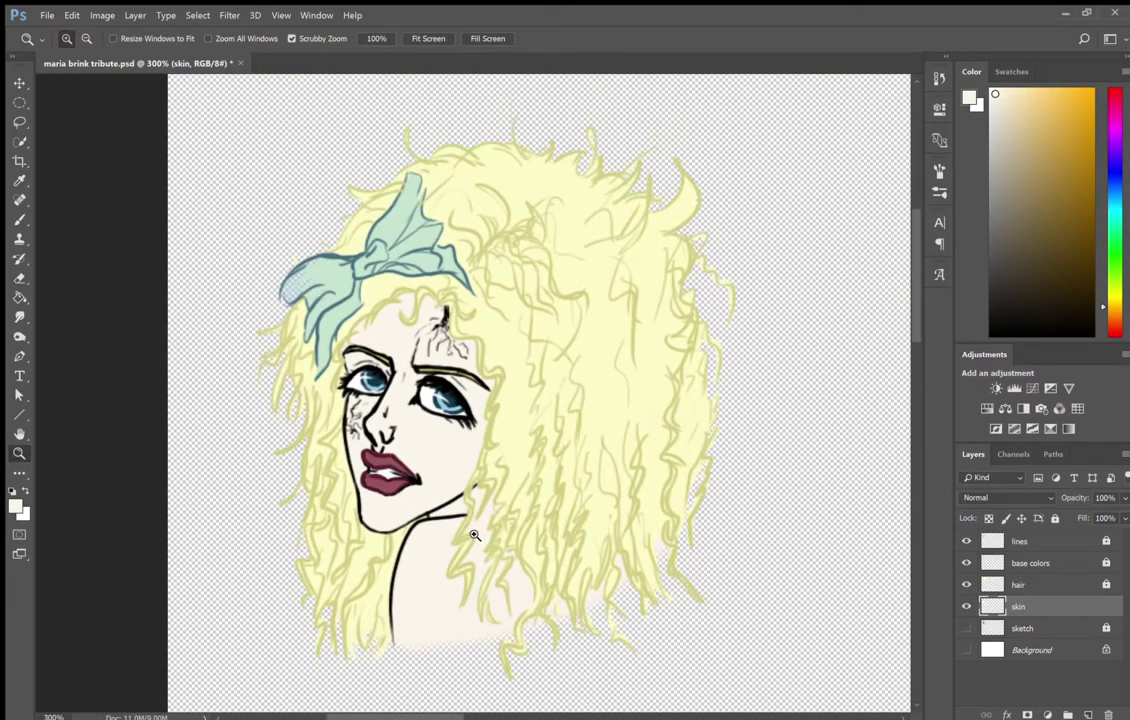
pyautogui.click(1030, 562)
# - Name the new layer 'makeup', move it below base colors, and pick an eyeshadow blue
pyautogui.click(1088, 714)
pyautogui.doubleClick(1030, 562)
pyautogui.write('makeup')
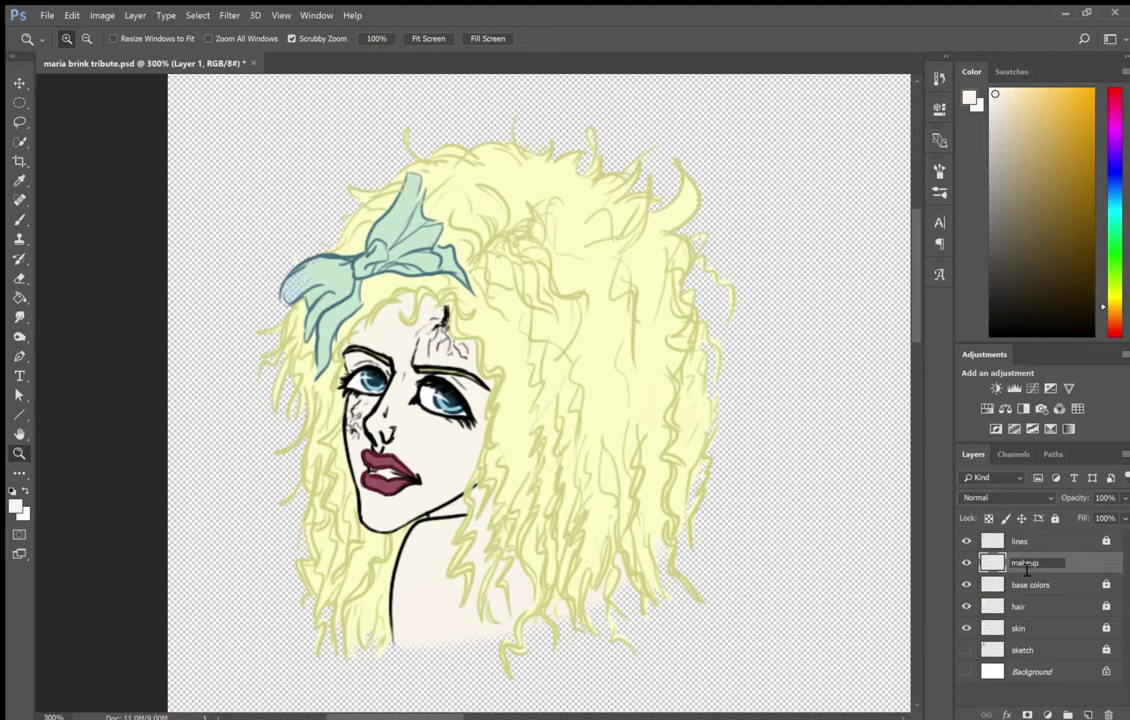
pyautogui.write('ading')
pyautogui.press('Return')
pyautogui.scroll(5, 428, 388)
pyautogui.press('b')
pyautogui.click(1103, 190)
pyautogui.click(1049, 133)
pyautogui.click(1059, 157)
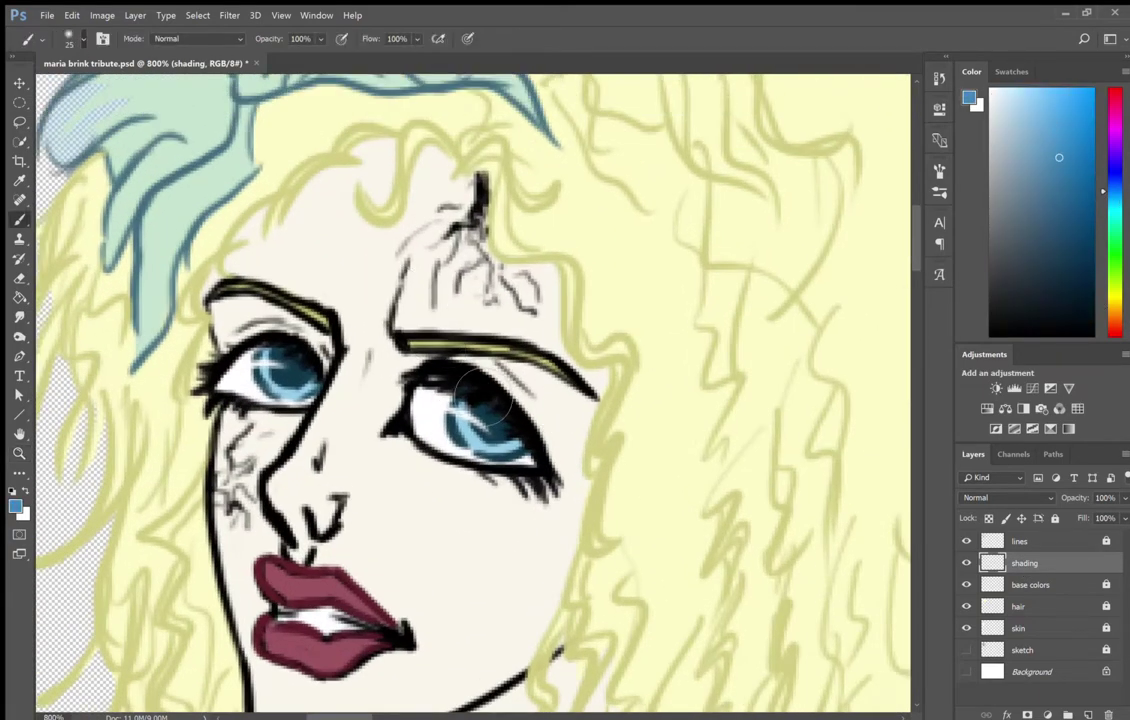
pyautogui.moveTo(1024, 563); pyautogui.dragTo(1027, 587)
pyautogui.doubleClick(1025, 585)
pyautogui.write('makeup')
pyautogui.press('Return')
pyautogui.write('18')
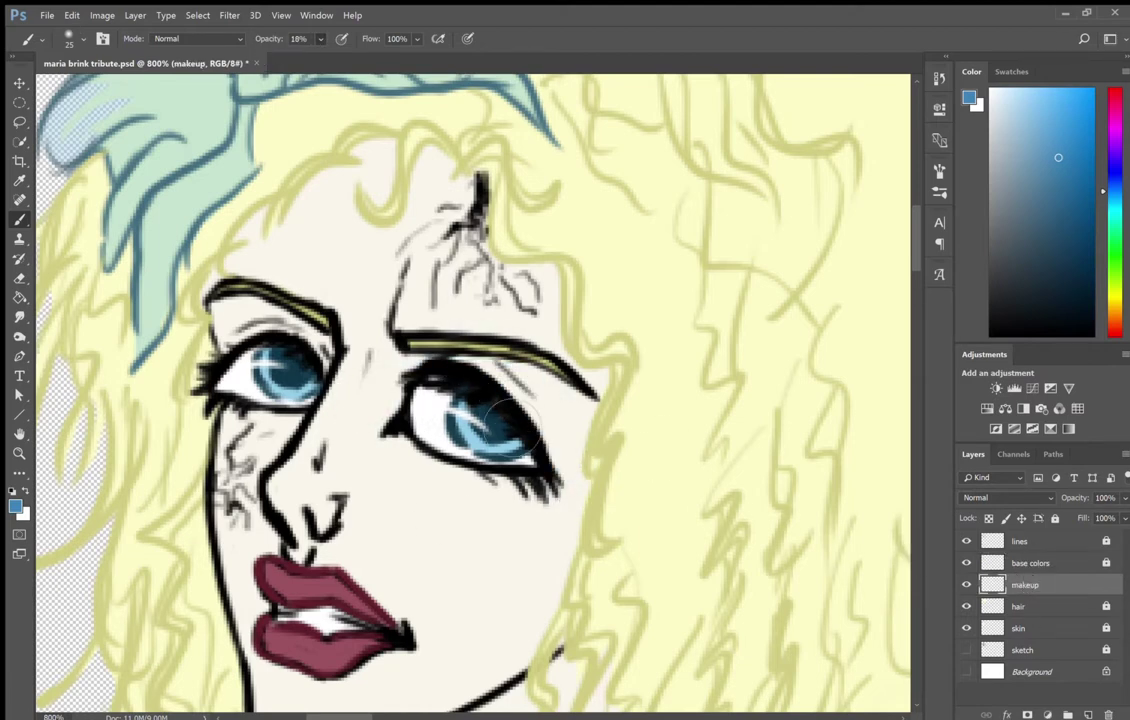
# - Paint soft blue eyeshadow above and around both eyes with a size 15 brush
pyautogui.press('[')
pyautogui.moveTo(466, 366); pyautogui.dragTo(545, 479)
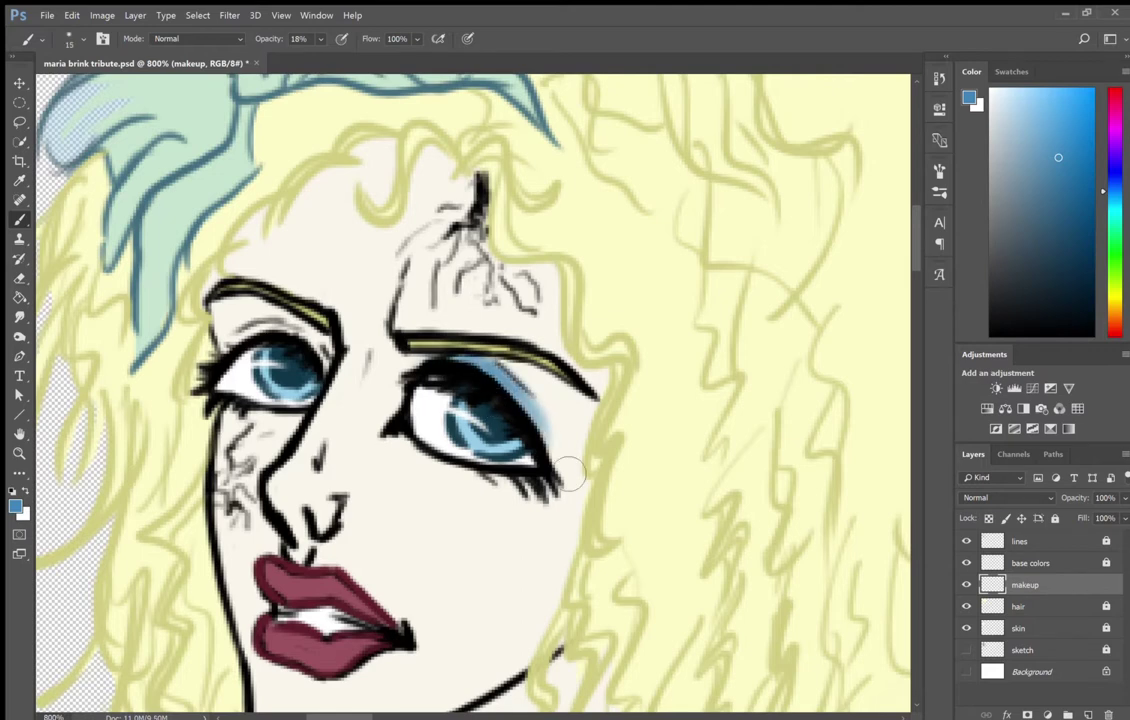
pyautogui.moveTo(440, 330); pyautogui.dragTo(500, 420)
pyautogui.moveTo(402, 330); pyautogui.dragTo(505, 430)
pyautogui.moveTo(425, 430); pyautogui.dragTo(505, 447)
pyautogui.moveTo(205, 300)
pyautogui.mouseDown()
pyautogui.moveTo(266, 343)
pyautogui.moveTo(220, 330)
pyautogui.moveTo(300, 325)
pyautogui.mouseUp()
pyautogui.moveTo(225, 340)
pyautogui.mouseDown()
pyautogui.moveTo(290, 330)
pyautogui.moveTo(260, 325)
pyautogui.mouseUp()
pyautogui.moveTo(228, 412); pyautogui.dragTo(275, 428)
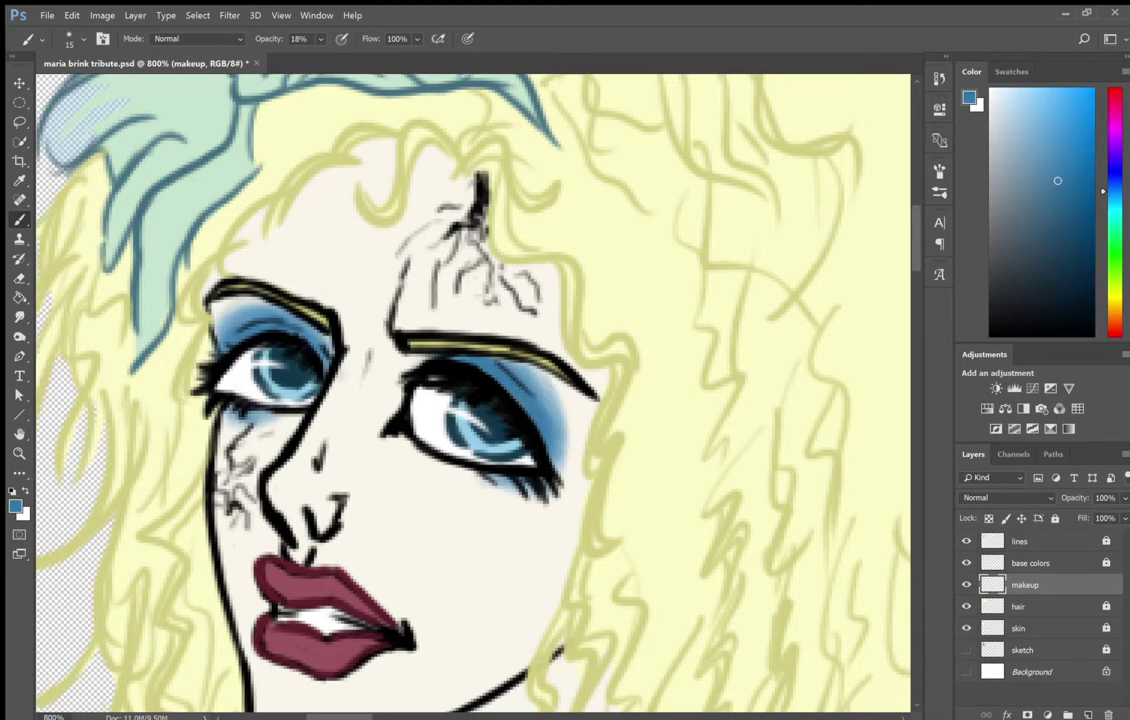
# - Darken the right eye's upper lid crease with a deeper blue, then reset brush opacity and size
pyautogui.click(1064, 258)
pyautogui.moveTo(456, 369); pyautogui.dragTo(470, 376)
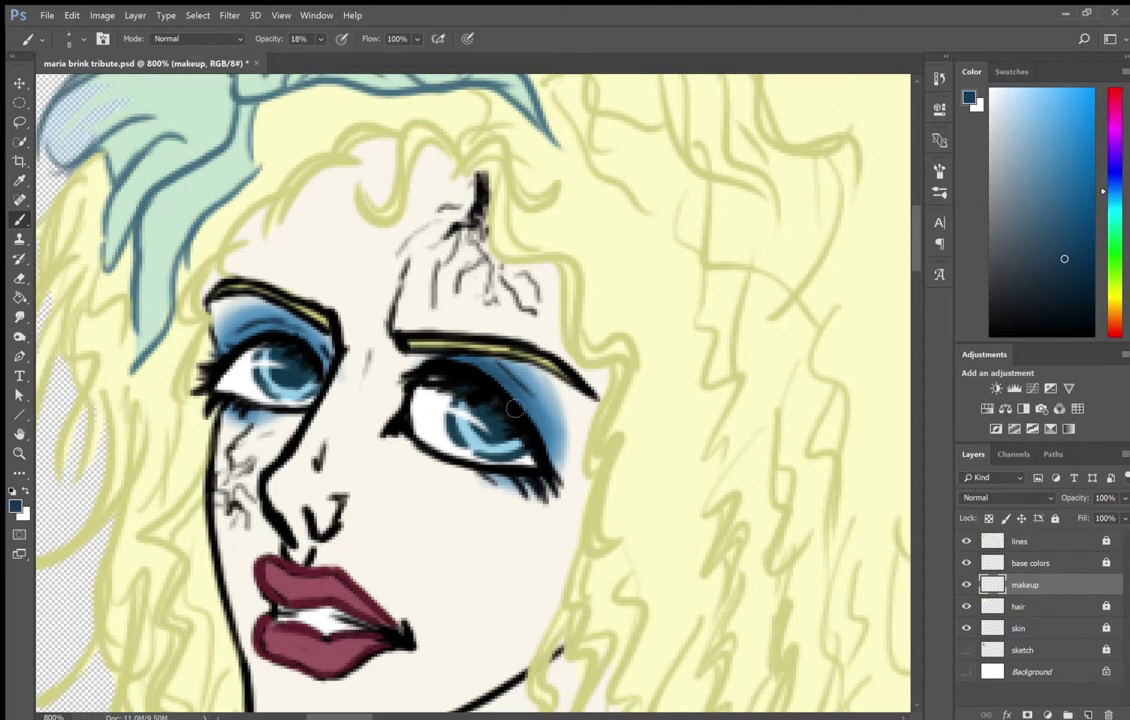
pyautogui.moveTo(494, 393); pyautogui.dragTo(492, 420)
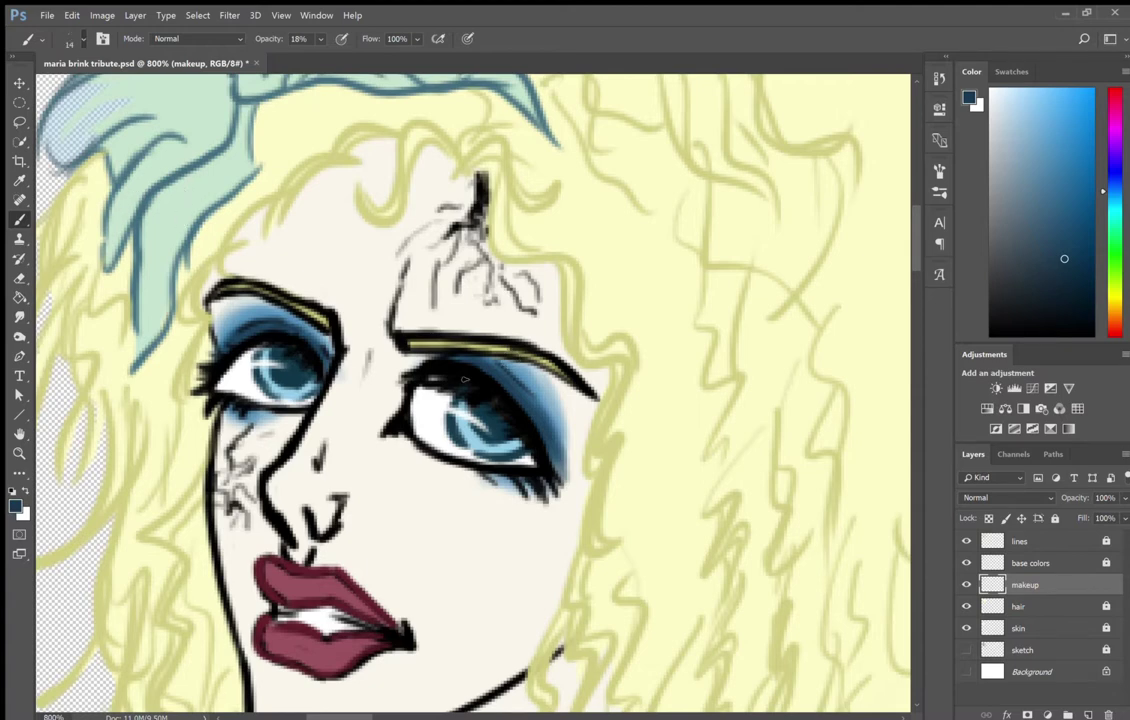
pyautogui.press('0')
pyautogui.click(1006, 126)
pyautogui.press(']')
pyautogui.press(']')
pyautogui.press(']')
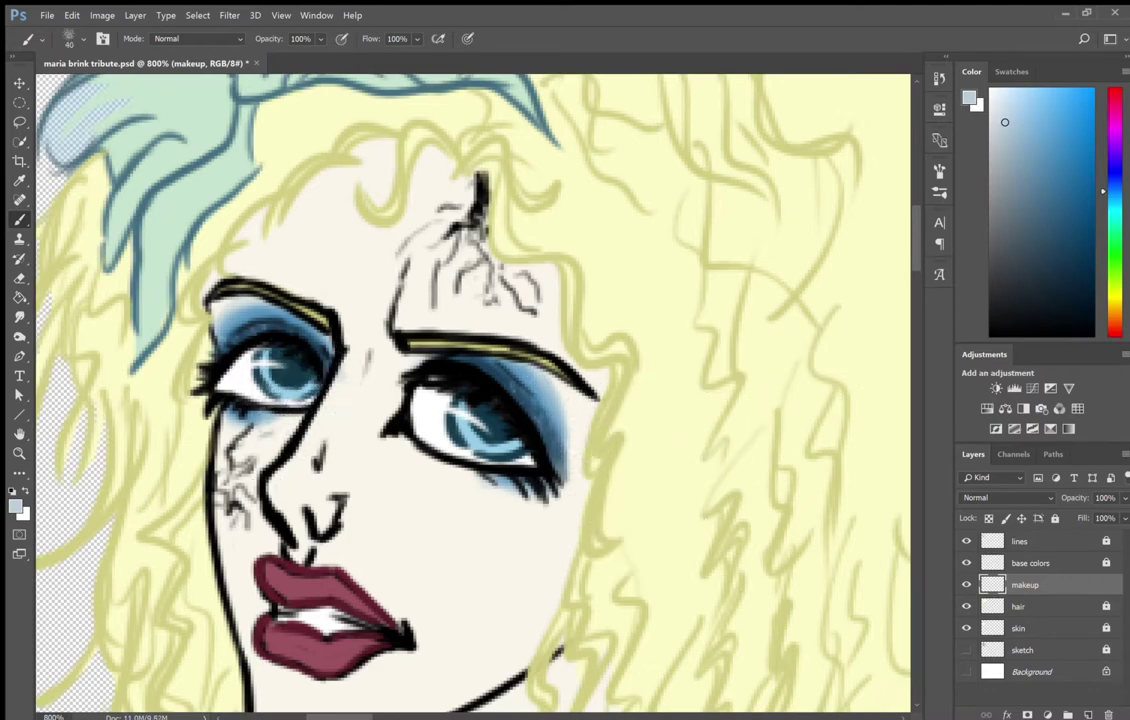
pyautogui.press('z')
pyautogui.moveTo(250, 348); pyautogui.dragTo(317, 348)
pyautogui.press('b')
pyautogui.keyDown('alt'); pyautogui.click(320, 490); pyautogui.keyUp('alt')
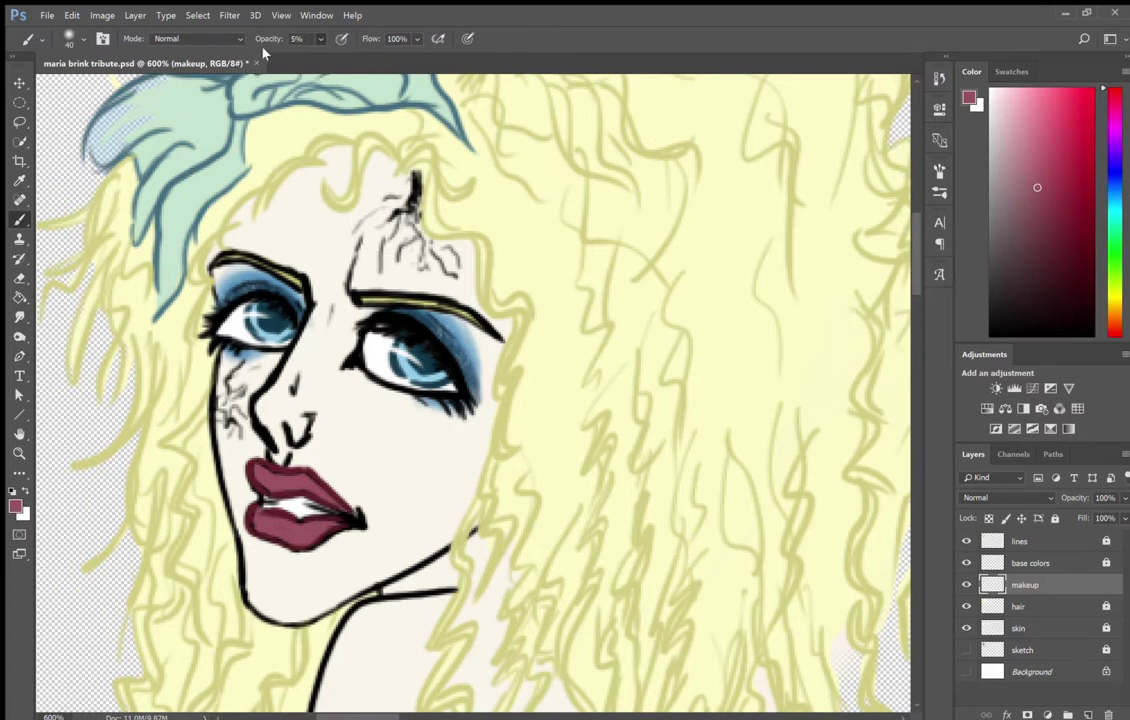
# - Undo trial strokes and paint soft 5%-opacity blush on both cheeks
pyautogui.press('1')
pyautogui.press('8')
pyautogui.moveTo(400, 370); pyautogui.dragTo(470, 410)
pyautogui.hotkey('ctrl', 'z')
pyautogui.moveTo(340, 380); pyautogui.dragTo(410, 455)
pyautogui.hotkey('ctrl', 'z')
pyautogui.press('0')
pyautogui.press('5')
pyautogui.moveTo(360, 380); pyautogui.dragTo(400, 440)
pyautogui.moveTo(230, 340); pyautogui.dragTo(200, 400)
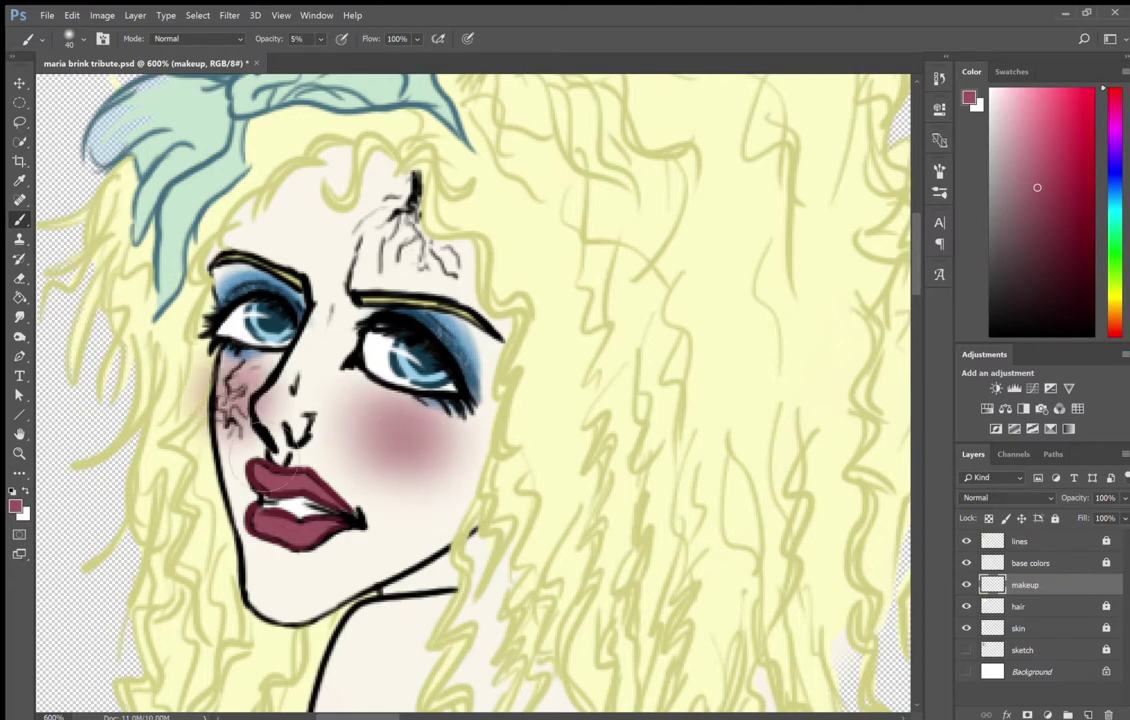
pyautogui.moveTo(360, 405); pyautogui.dragTo(436, 474)
# - Erase blush overspray near the left cheek edge and hairline, undoing the last erases
pyautogui.press('e')
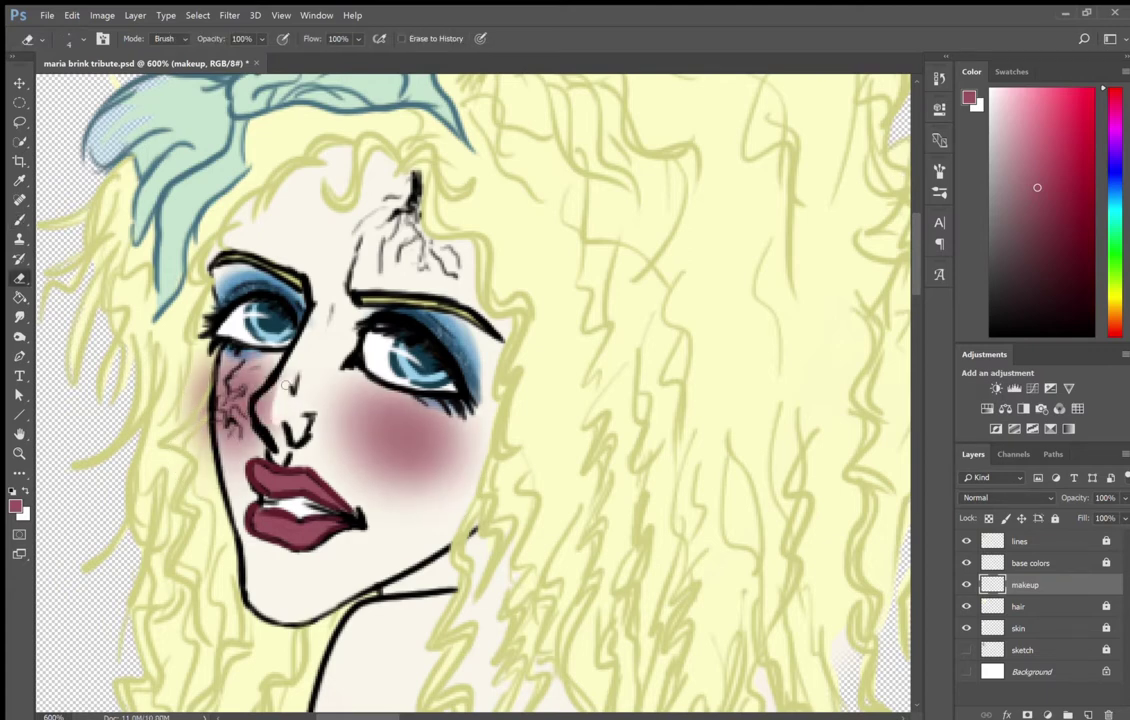
pyautogui.moveTo(287, 384); pyautogui.dragTo(235, 360)
pyautogui.moveTo(180, 320); pyautogui.dragTo(214, 484)
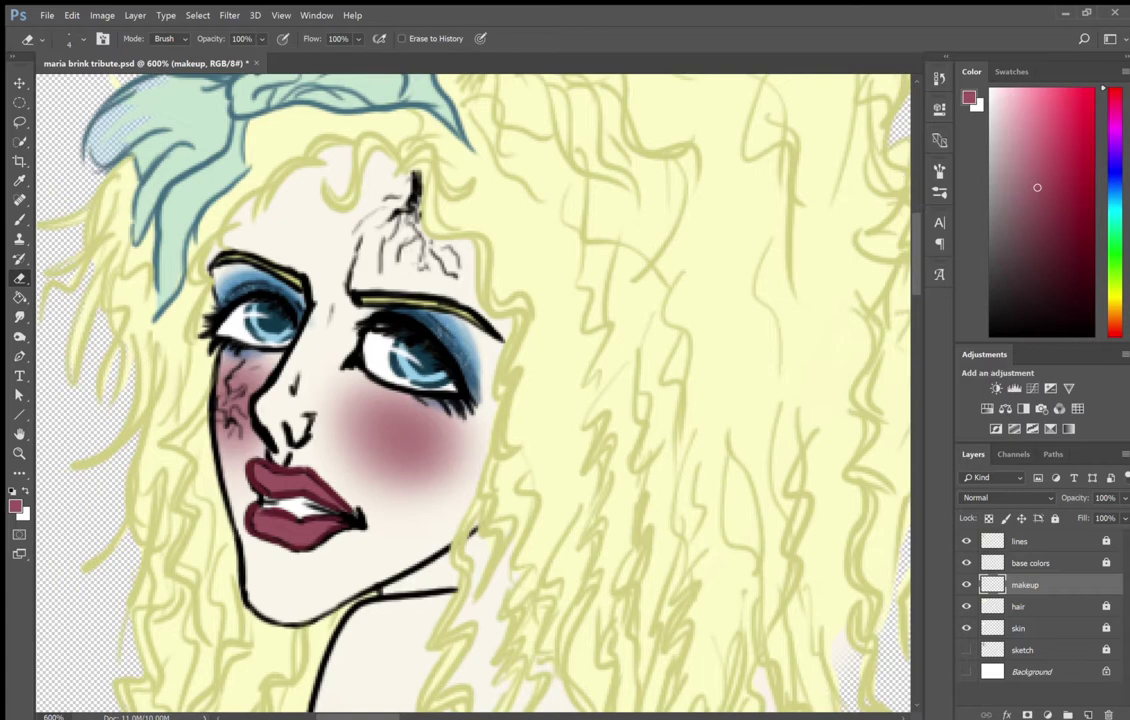
pyautogui.hotkey('ctrl', 'alt', 'z')
pyautogui.hotkey('ctrl', 'alt', 'z')
pyautogui.hotkey('ctrl', 'alt', 'z')
pyautogui.hotkey('ctrl', 'alt', 'z')
pyautogui.press('b')
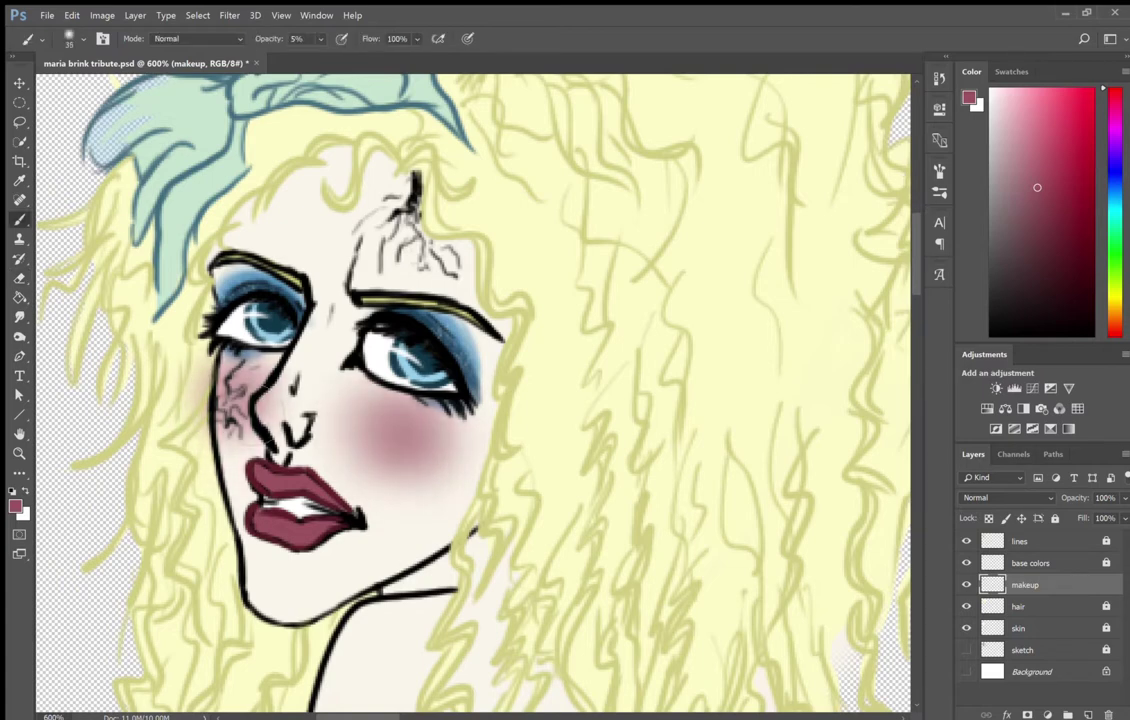
pyautogui.press('[')
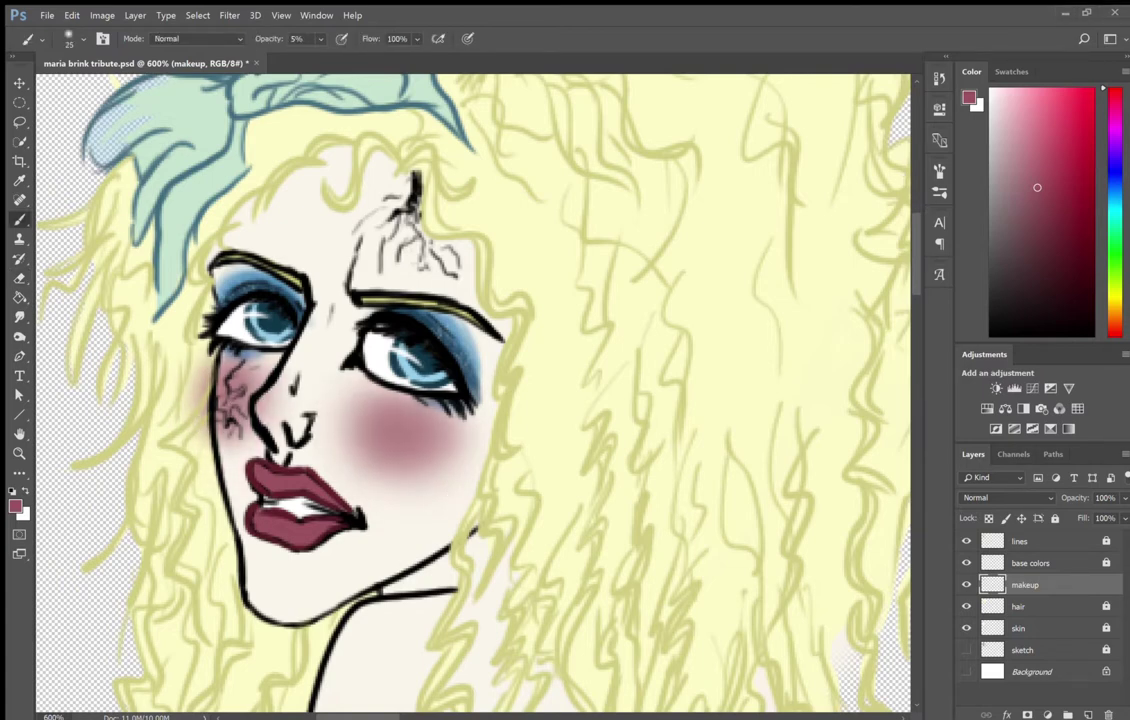
# - Paint a soft darker shadow along the jaw and chin, then pick a lighter pink
pyautogui.click(1030, 251)
pyautogui.moveTo(360, 565); pyautogui.dragTo(460, 520)
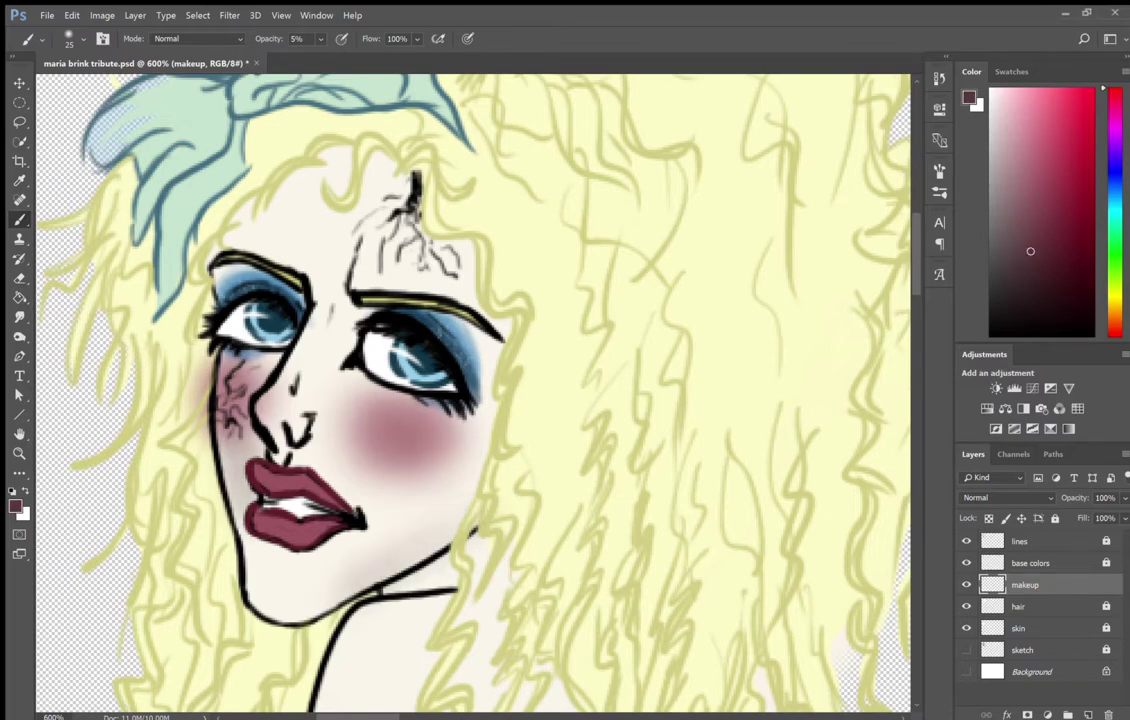
pyautogui.press('e')
pyautogui.moveTo(458, 527); pyautogui.dragTo(530, 515)
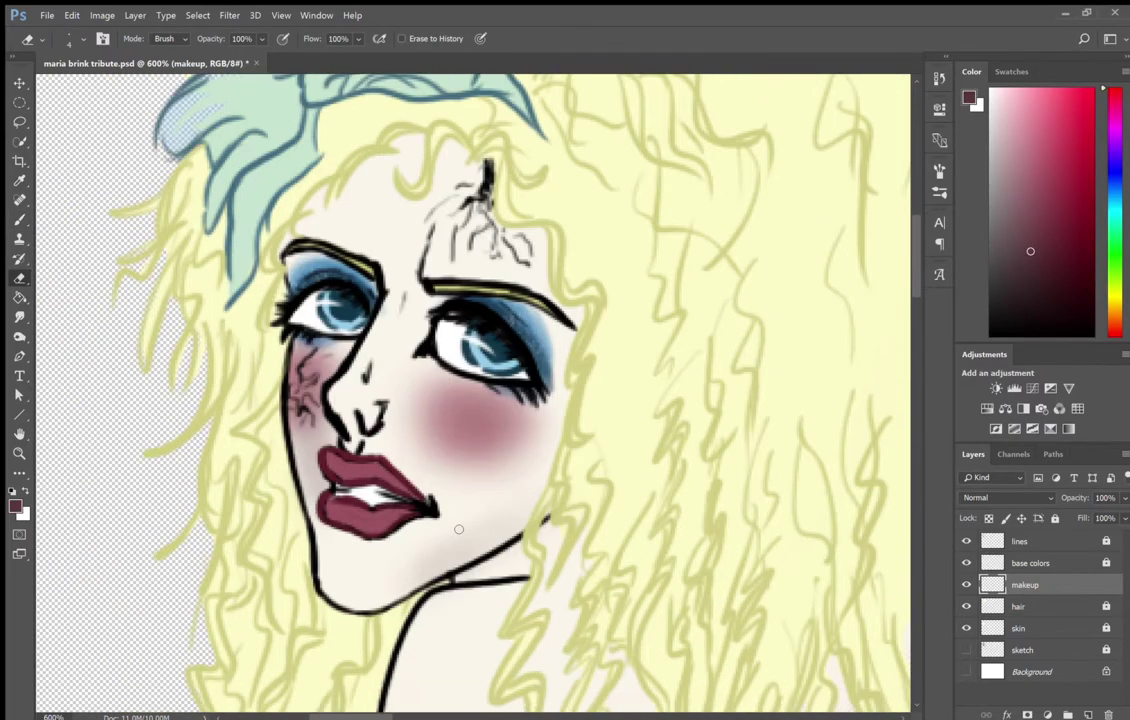
pyautogui.press('b')
pyautogui.click(1036, 186)
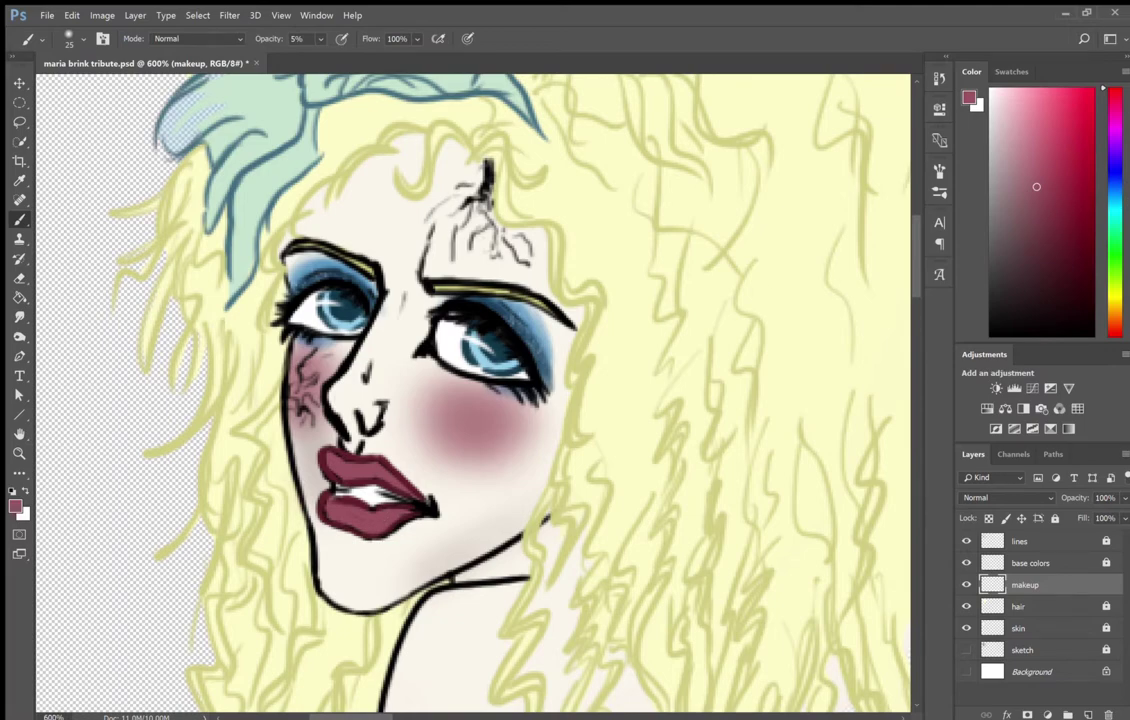
pyautogui.press('z')
pyautogui.click(362, 470)
pyautogui.keyDown('alt'); pyautogui.click(355, 522); pyautogui.keyUp('alt')
pyautogui.press('b')
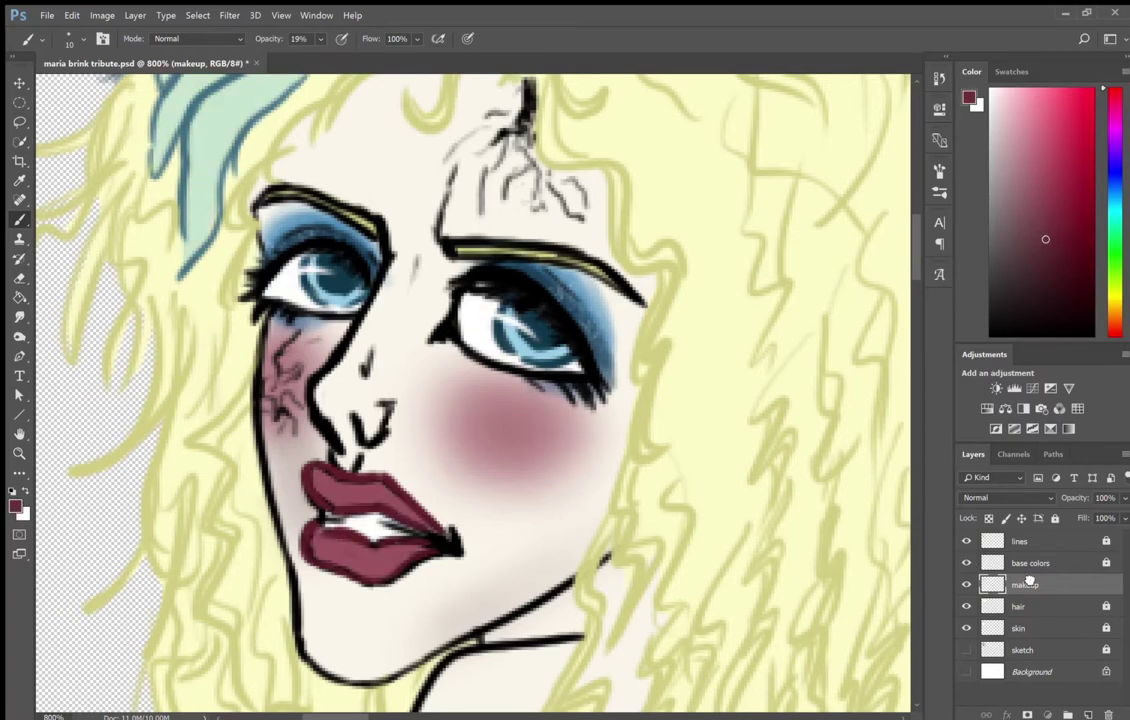
# - Move the makeup layer above base colors, darken the upper lip corner and erase its highlight
pyautogui.moveTo(1030, 588); pyautogui.dragTo(1030, 555)
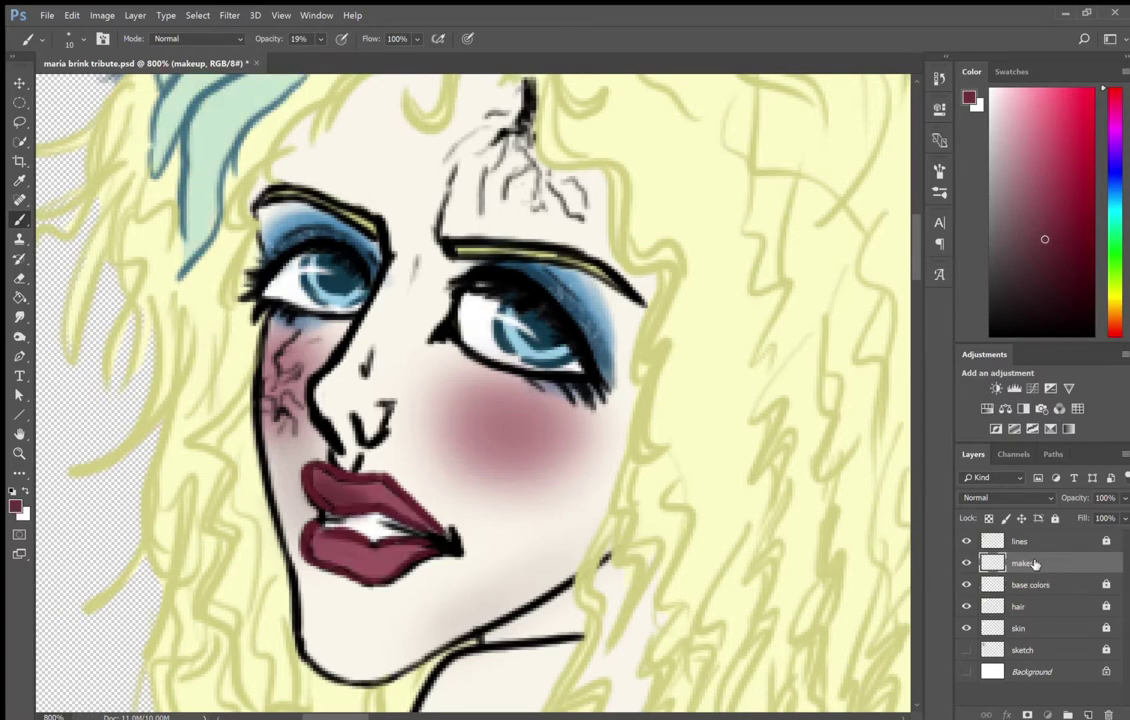
pyautogui.press('e')
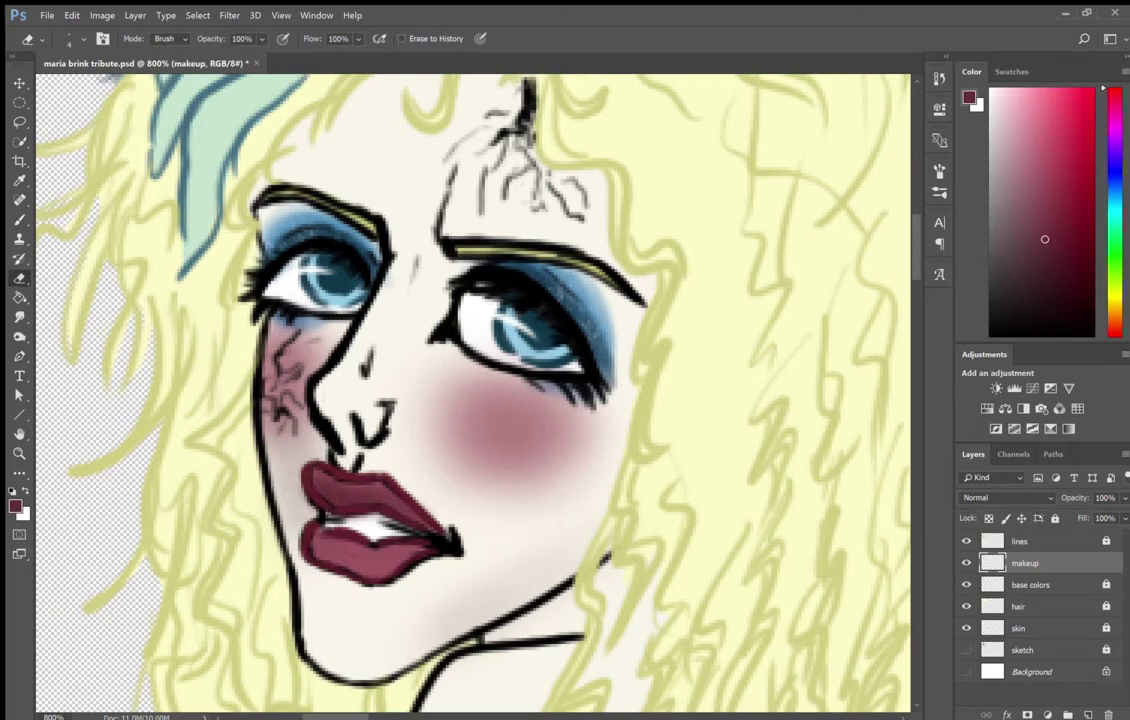
pyautogui.press('b')
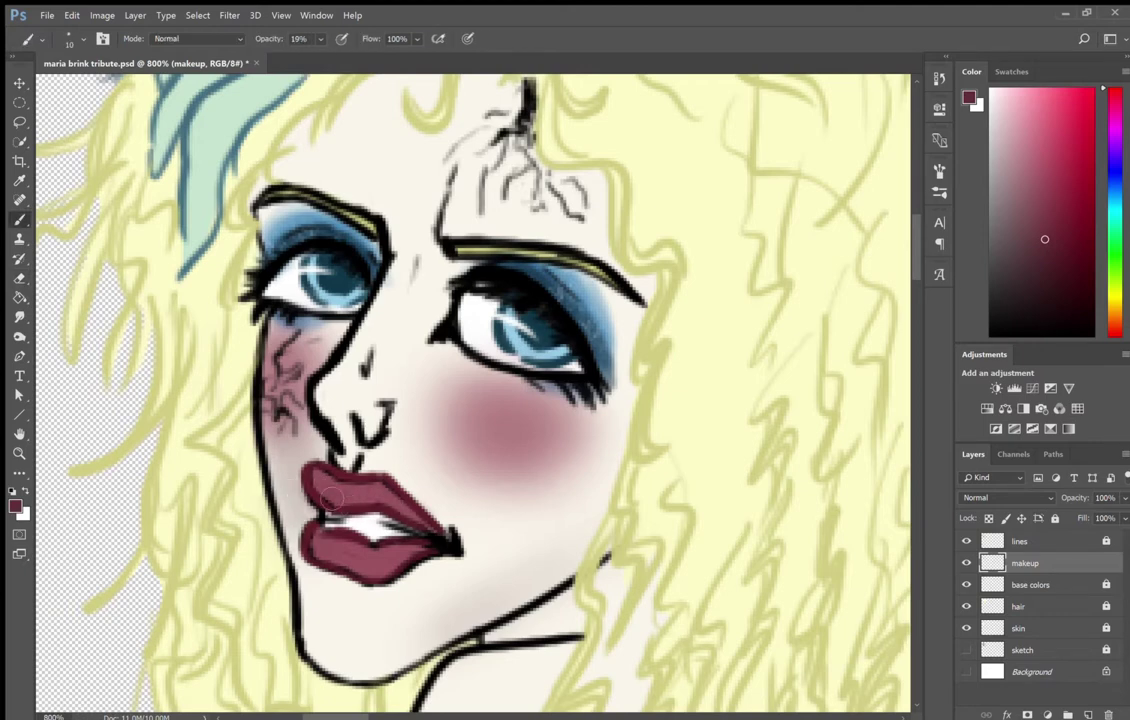
pyautogui.moveTo(375, 500); pyautogui.dragTo(275, 502)
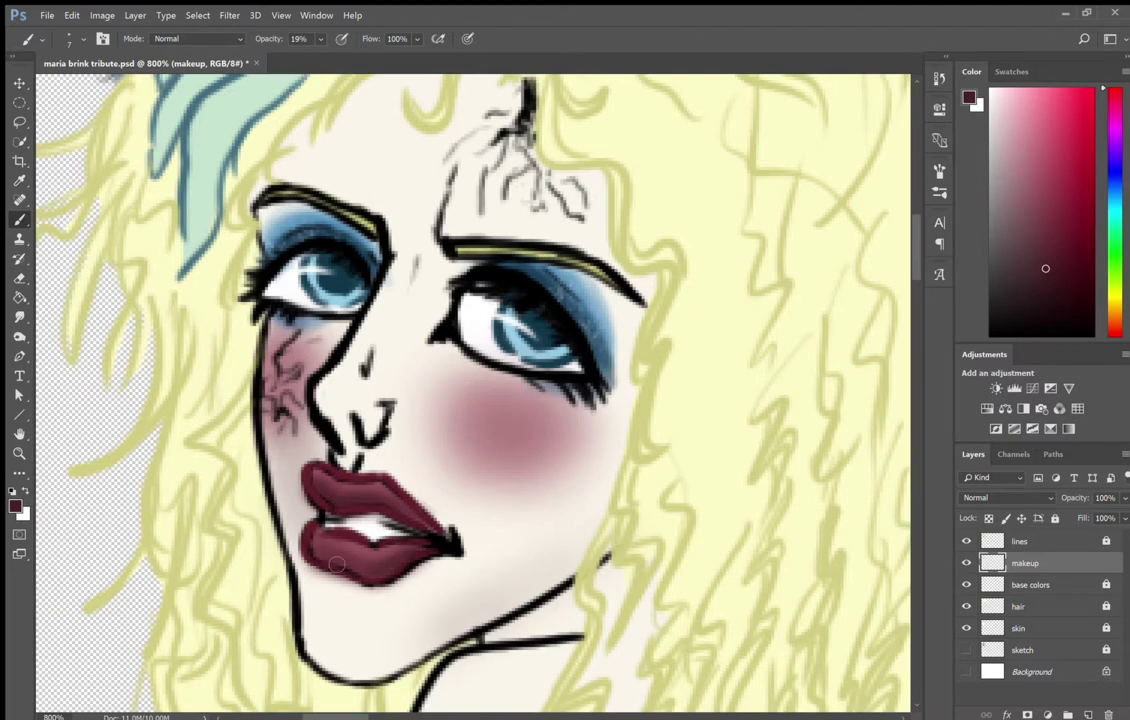
pyautogui.click(1038, 174)
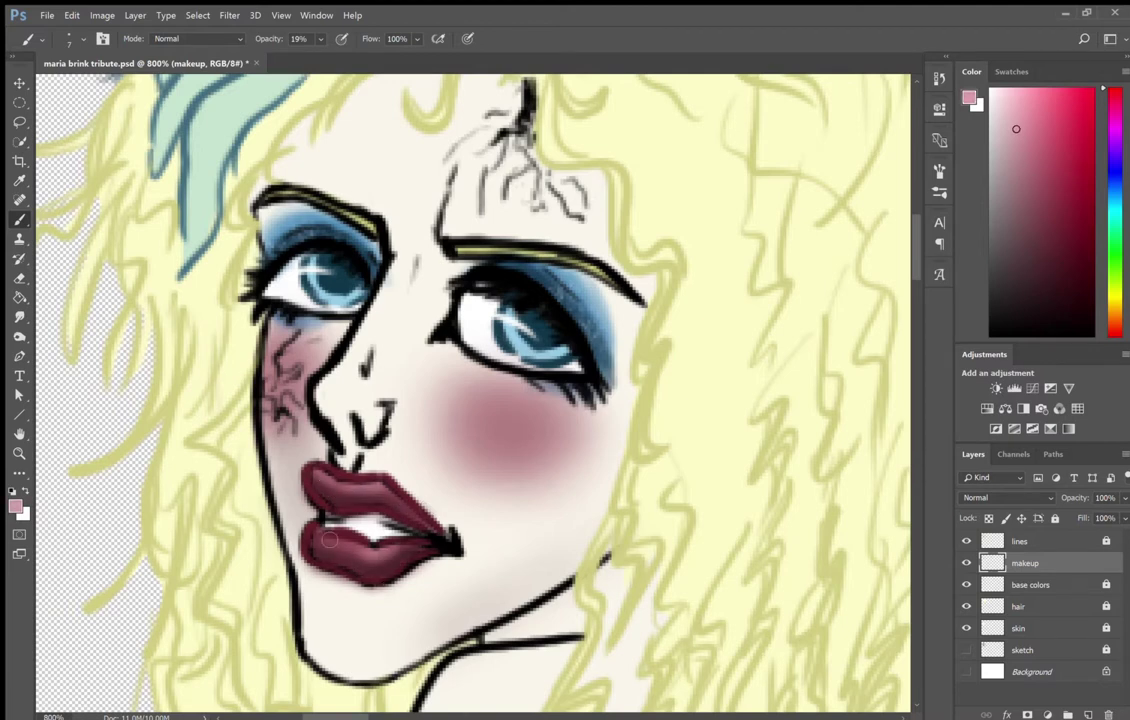
pyautogui.press('e')
pyautogui.moveTo(292, 500); pyautogui.dragTo(370, 512)
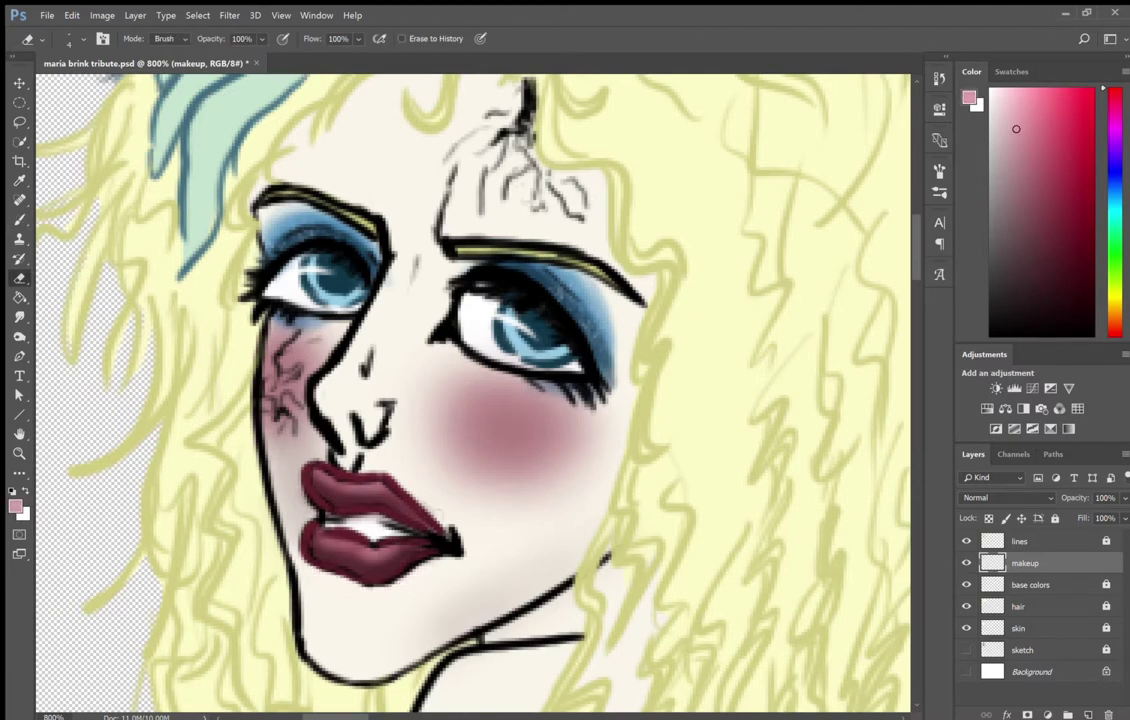
# - Toggle the makeup and base colors layers off and on to compare the result
pyautogui.scroll(-1, 600, 400)
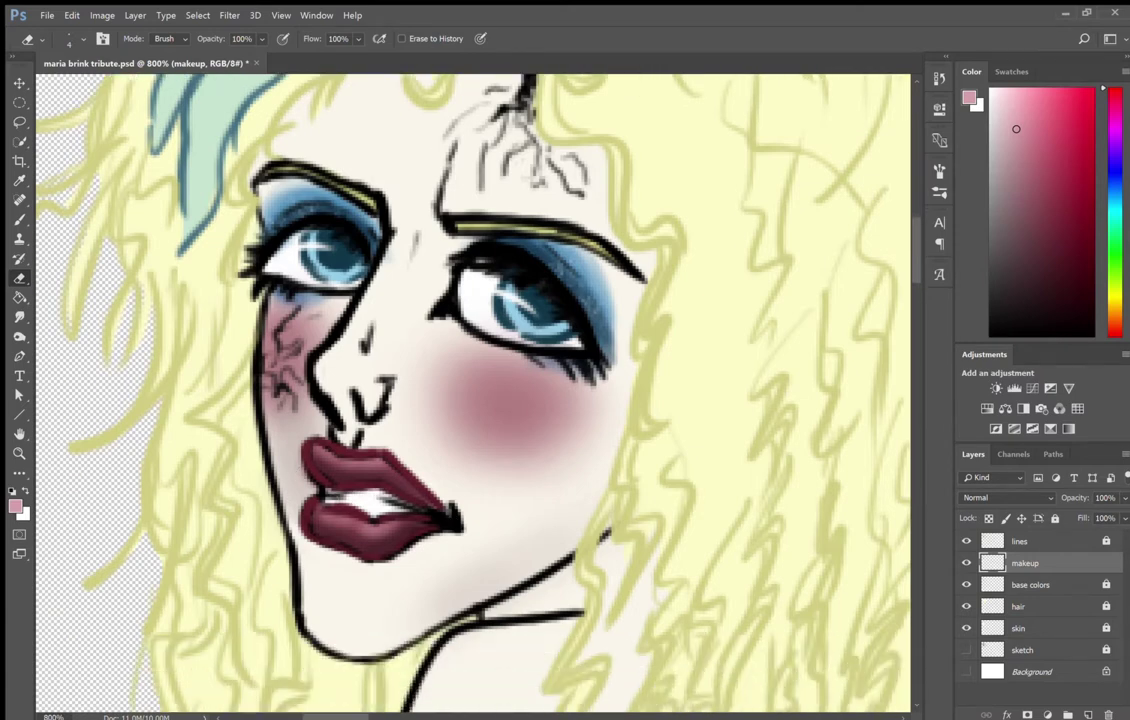
pyautogui.scroll(-1, 600, 400)
pyautogui.click(966, 563)
pyautogui.click(966, 584)
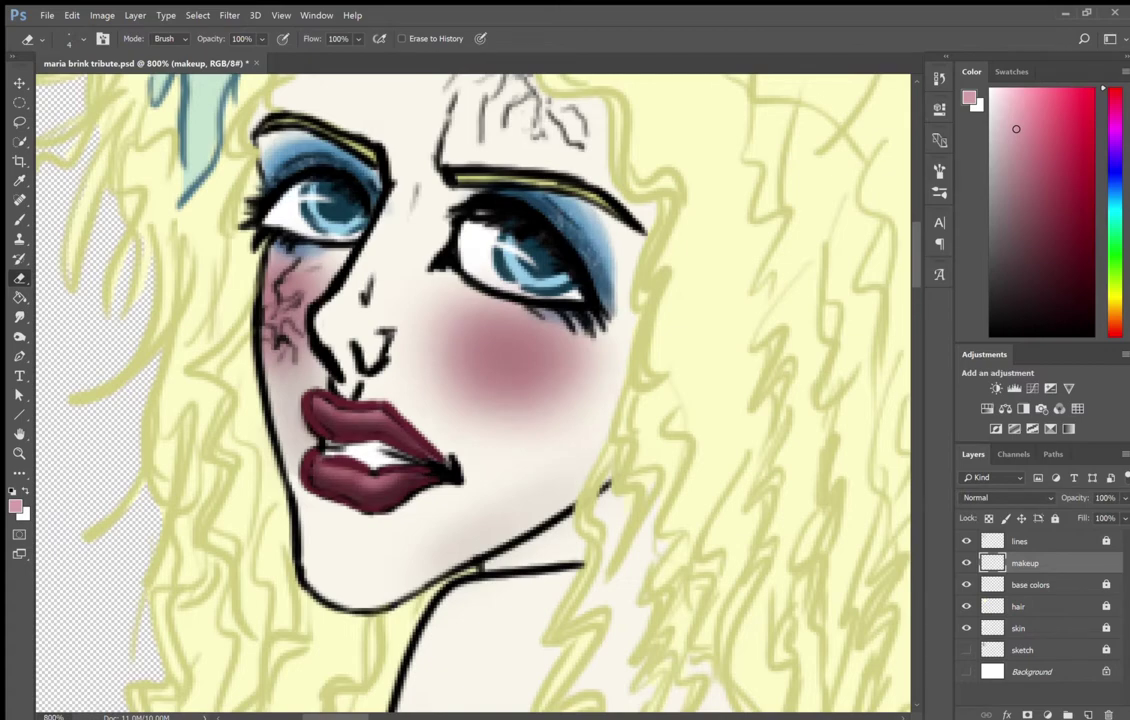
pyautogui.scroll(2, 549, 264)
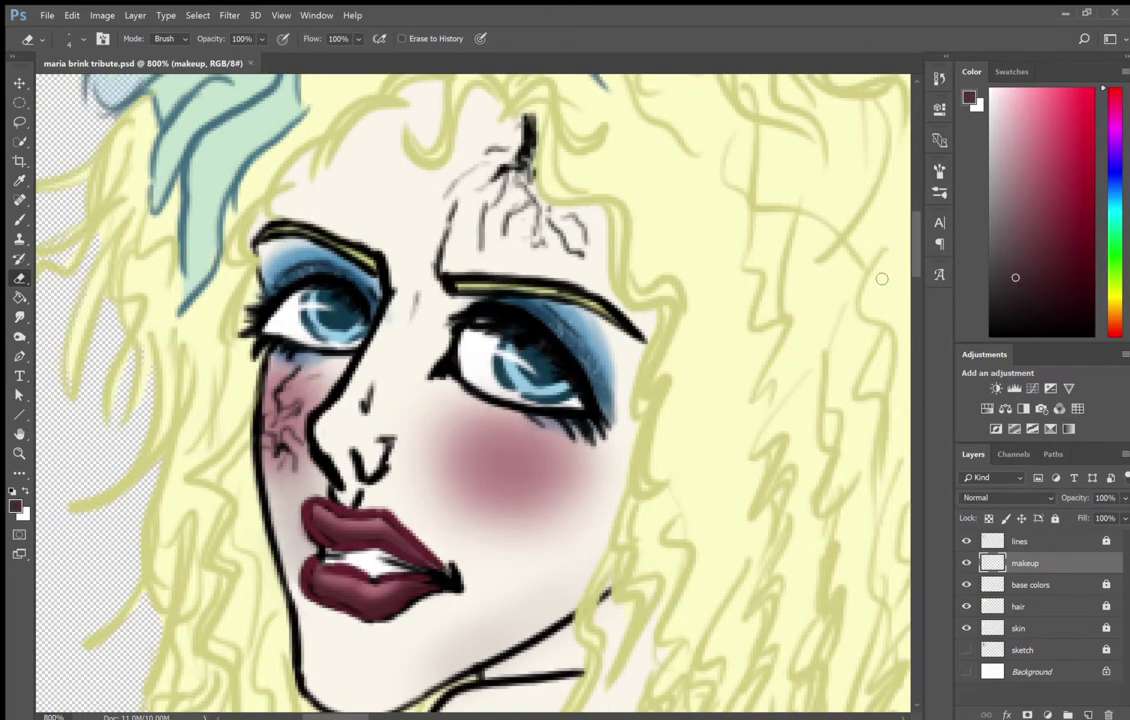
# - Paint dark strokes on the forehead and erase back the excess
pyautogui.press('b')
pyautogui.moveTo(510, 185); pyautogui.dragTo(470, 230)
pyautogui.press('e')
pyautogui.scroll(1, 510, 190)
pyautogui.scroll(1, 515, 200)
pyautogui.scroll(-2, 515, 200)
pyautogui.scroll(-2, 515, 200)
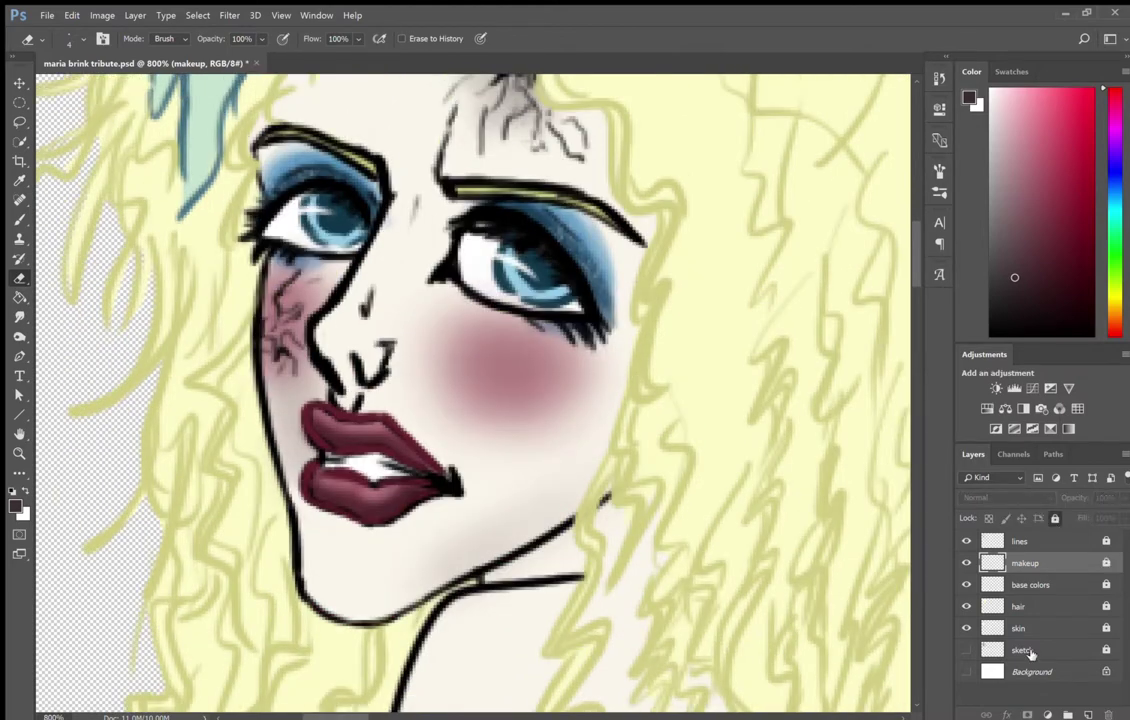
# - Add a new layer named 'shading' and sample the cream skin tone
pyautogui.click(1088, 715)
pyautogui.write('shading')
pyautogui.press('Return')
pyautogui.press('b')
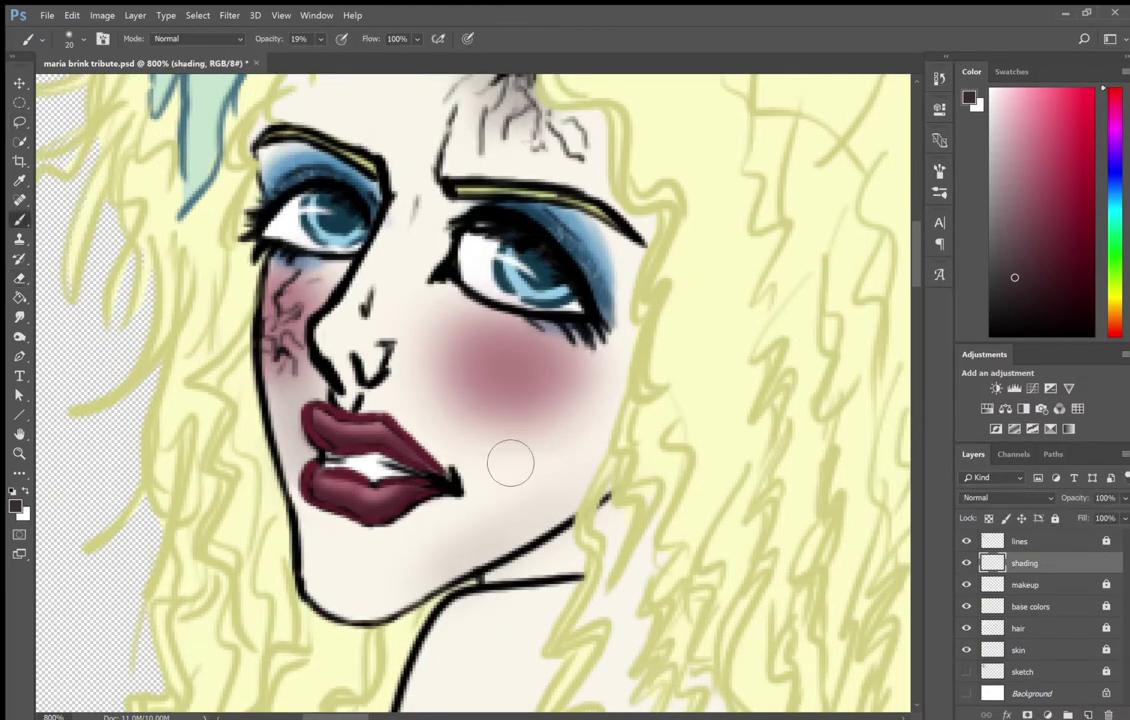
pyautogui.keyDown('alt'); pyautogui.click(450, 408); pyautogui.keyUp('alt')
# - Fill a tan shadow band from jaw to eye corner, and move shading below makeup
pyautogui.press('l')
pyautogui.moveTo(335, 598)
pyautogui.mouseDown()
pyautogui.moveTo(560, 290)
pyautogui.moveTo(650, 270)
pyautogui.moveTo(333, 556)
pyautogui.mouseUp()
pyautogui.press('g')
pyautogui.click(580, 400)
pyautogui.scroll(3, 473, 392)
pyautogui.moveTo(1025, 583); pyautogui.dragTo(1025, 592)
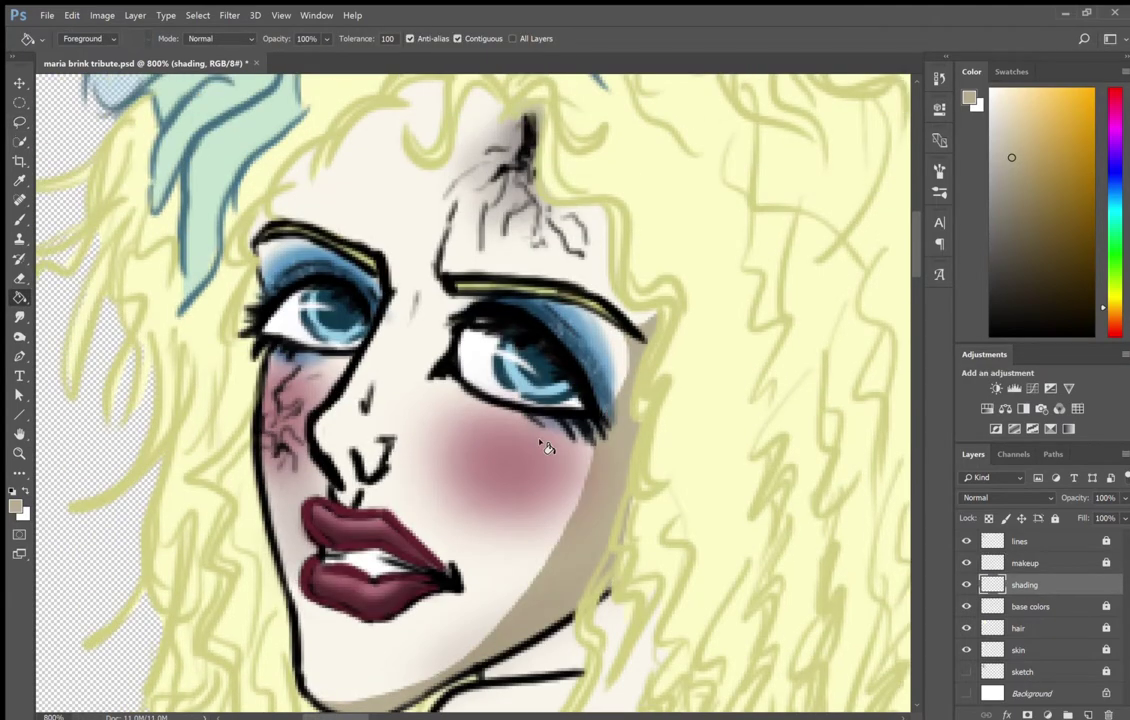
# - Fill tan shadows along the upper eyelid and beside the nose bridge
pyautogui.press('l')
pyautogui.moveTo(470, 300); pyautogui.dragTo(643, 373)
pyautogui.press('g')
pyautogui.click(625, 365)
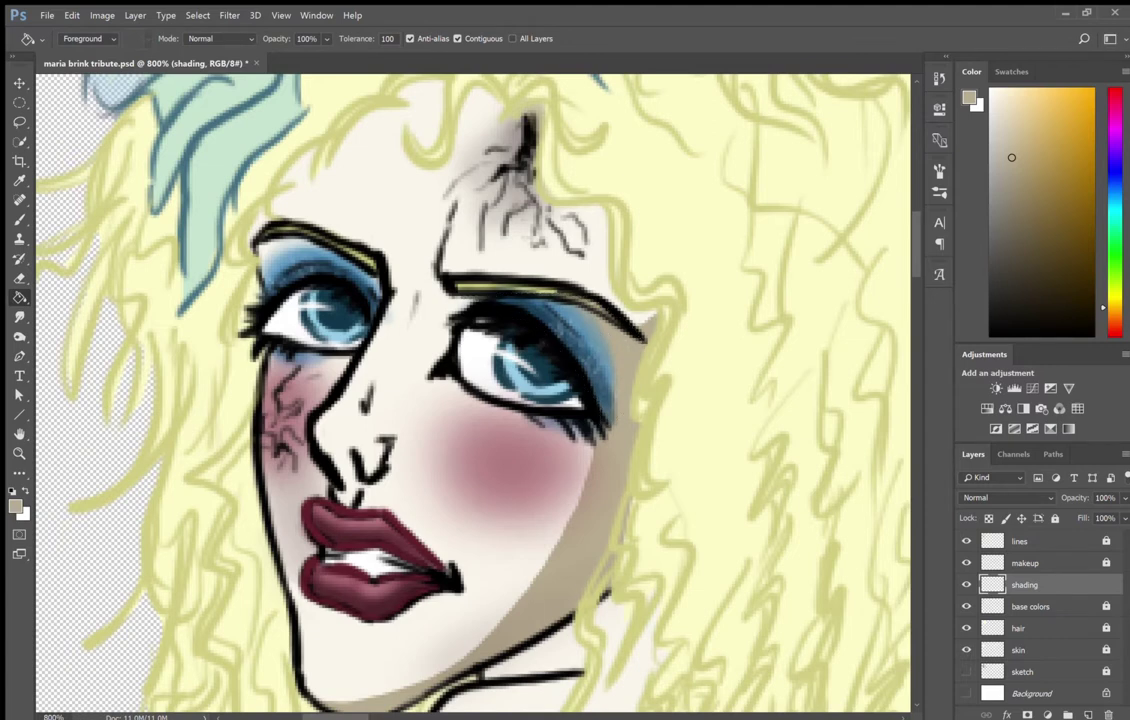
pyautogui.press('l')
pyautogui.moveTo(408, 258); pyautogui.dragTo(333, 362)
pyautogui.press('g')
pyautogui.click(385, 330)
# - Fill tan shadow along the nose bridge and left side of the nose, then the nostril
pyautogui.press('l')
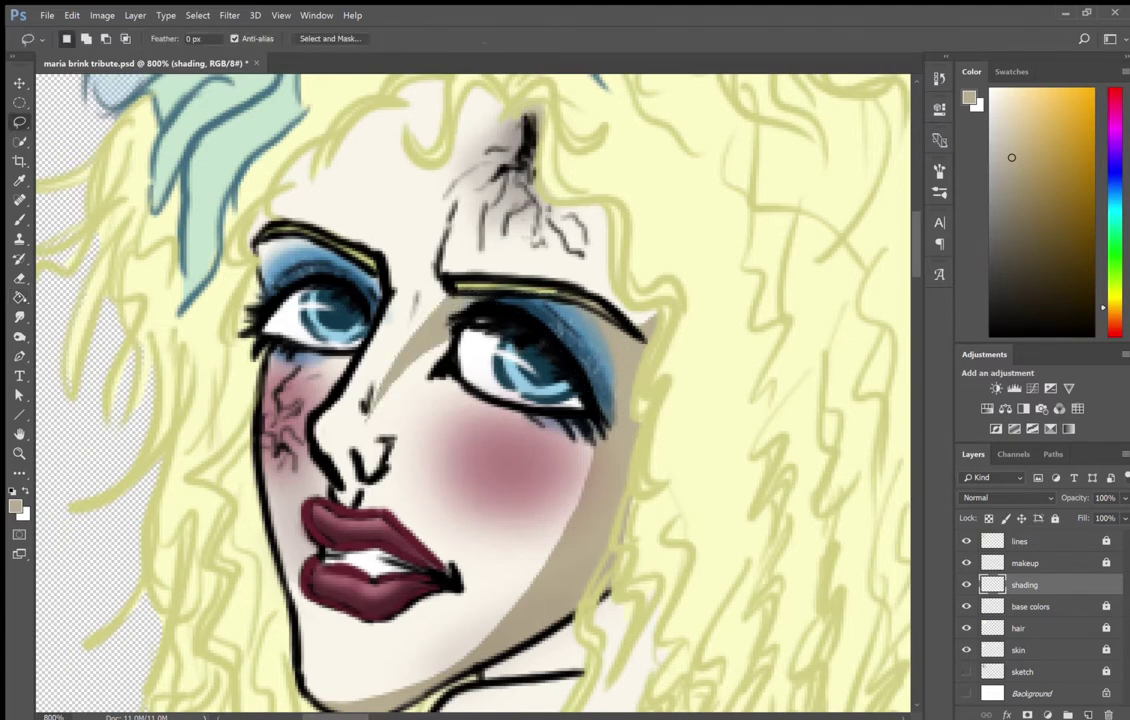
pyautogui.press('g')
pyautogui.press('l')
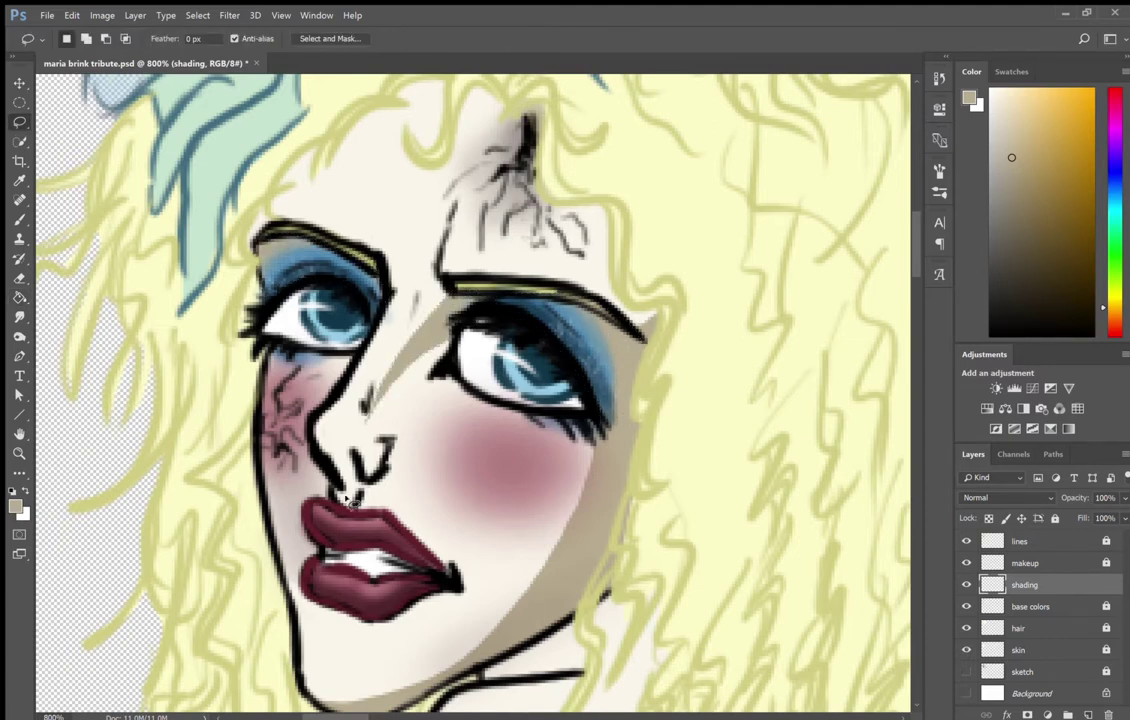
pyautogui.moveTo(348, 430); pyautogui.dragTo(370, 449)
pyautogui.press('g')
pyautogui.click(328, 410)
pyautogui.press('l')
pyautogui.press('g')
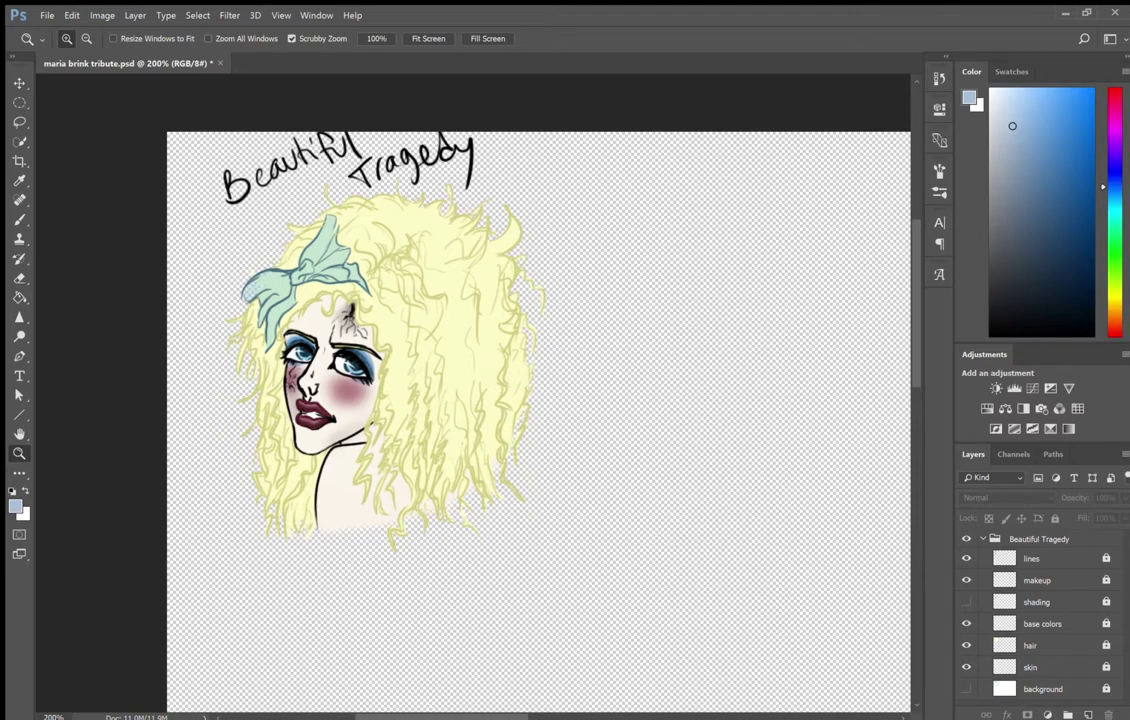
# - Zoom in to inspect the hair, then zoom back out to the whole portrait
pyautogui.hscroll(5, 324, 435)
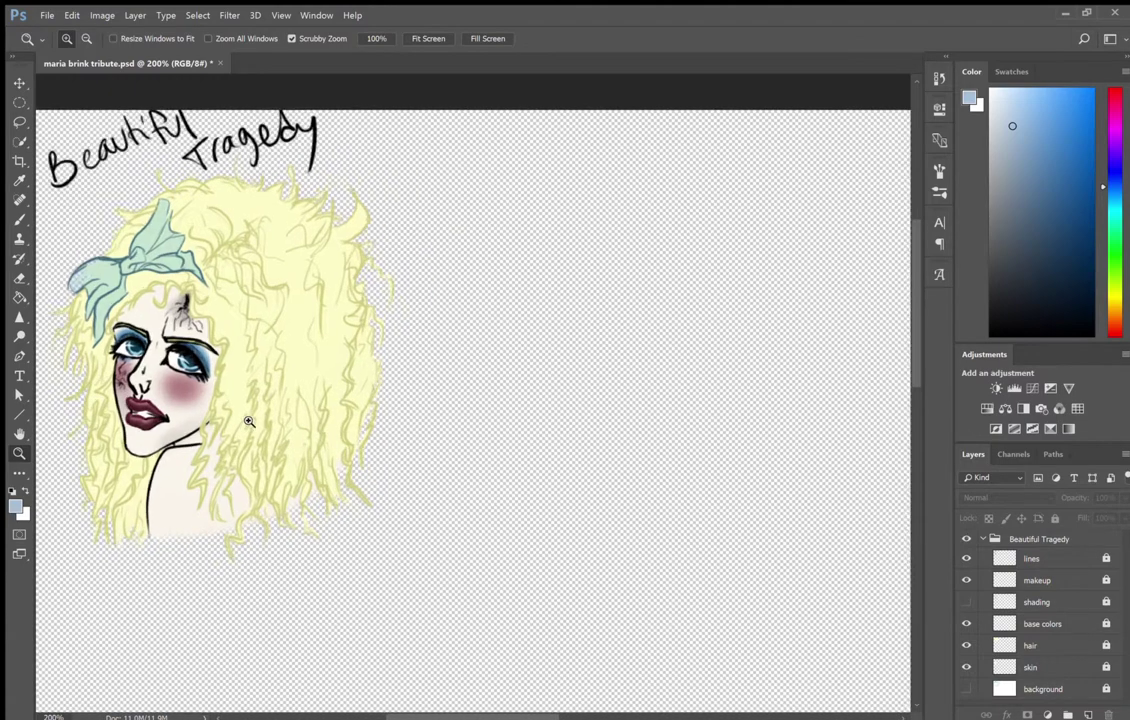
pyautogui.click(249, 421)
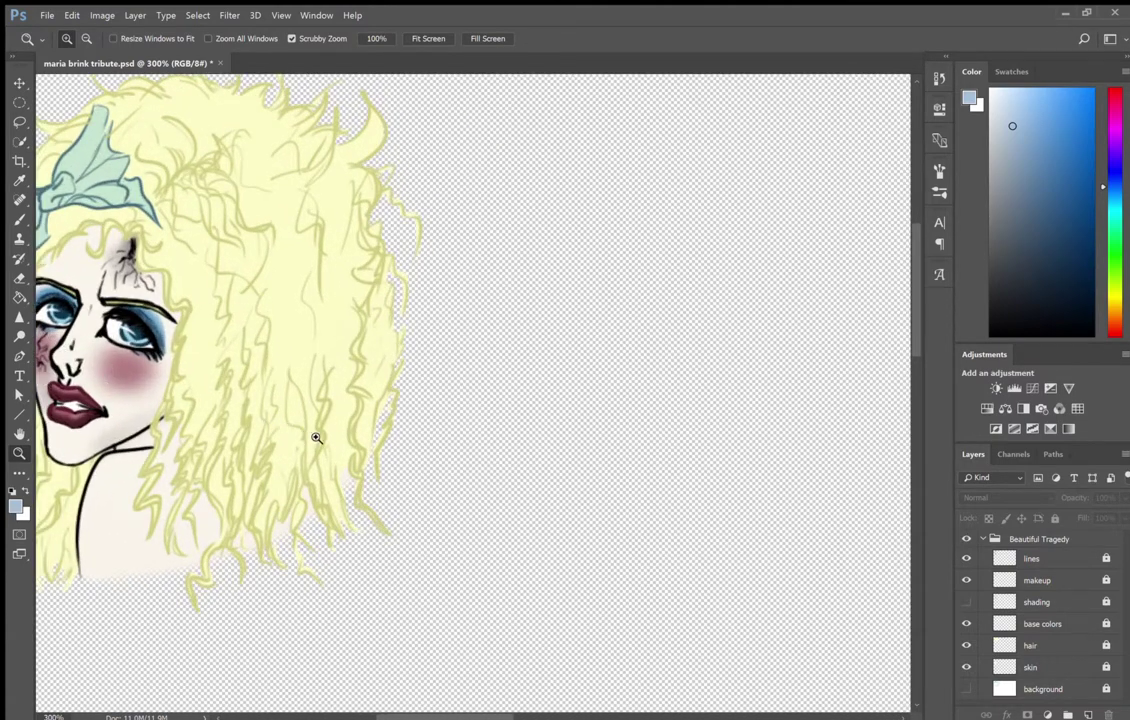
pyautogui.press('alt')
pyautogui.keyDown('alt'); pyautogui.click(347, 456); pyautogui.keyUp('alt')
# - Make the shading and blue watercolour background layers visible
pyautogui.hscroll(-3, 347, 456)
pyautogui.hscroll(-2, 347, 456)
pyautogui.hscroll(-1, 347, 456)
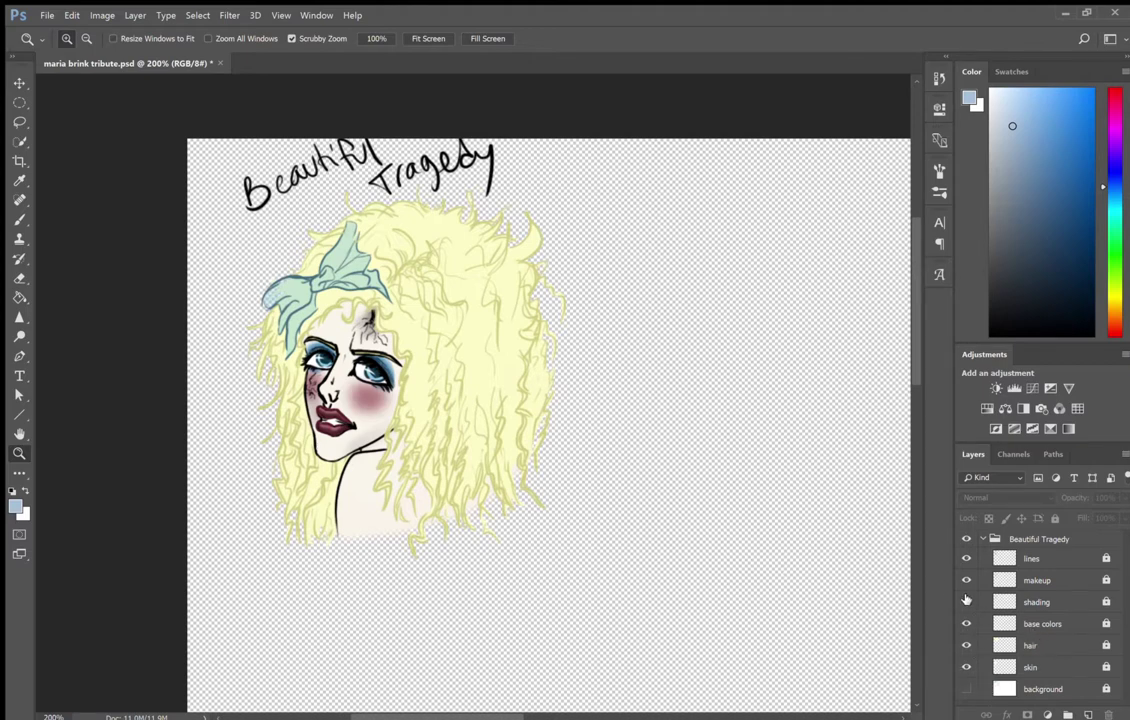
pyautogui.click(966, 601)
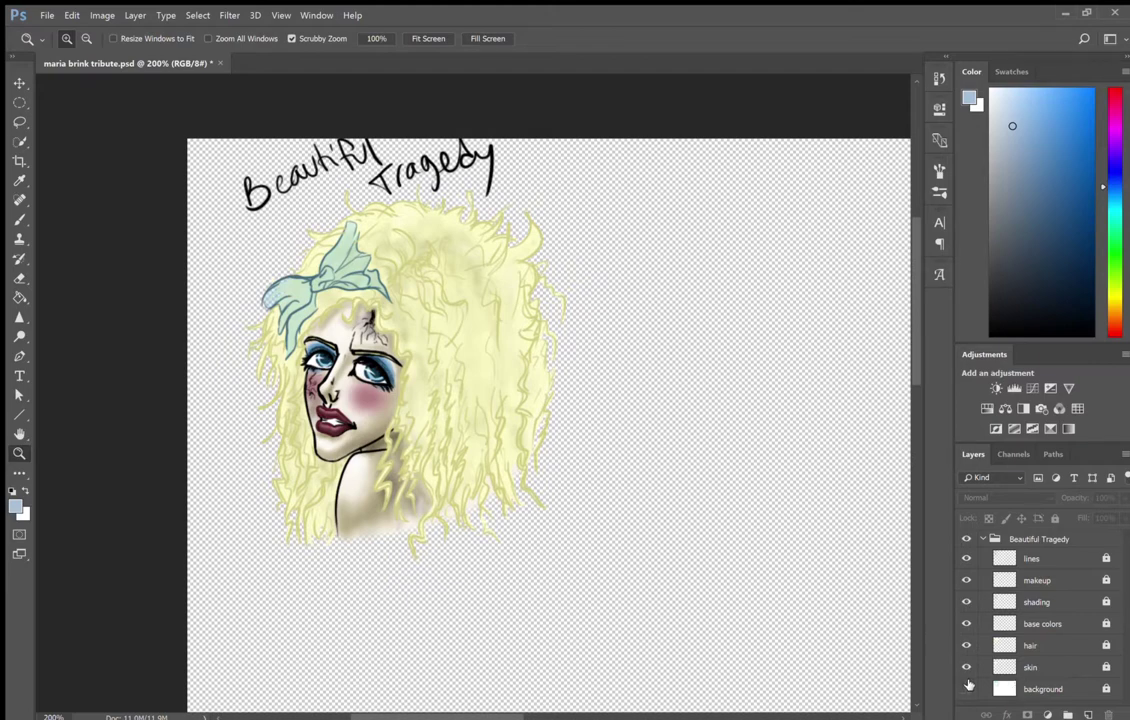
pyautogui.click(966, 689)
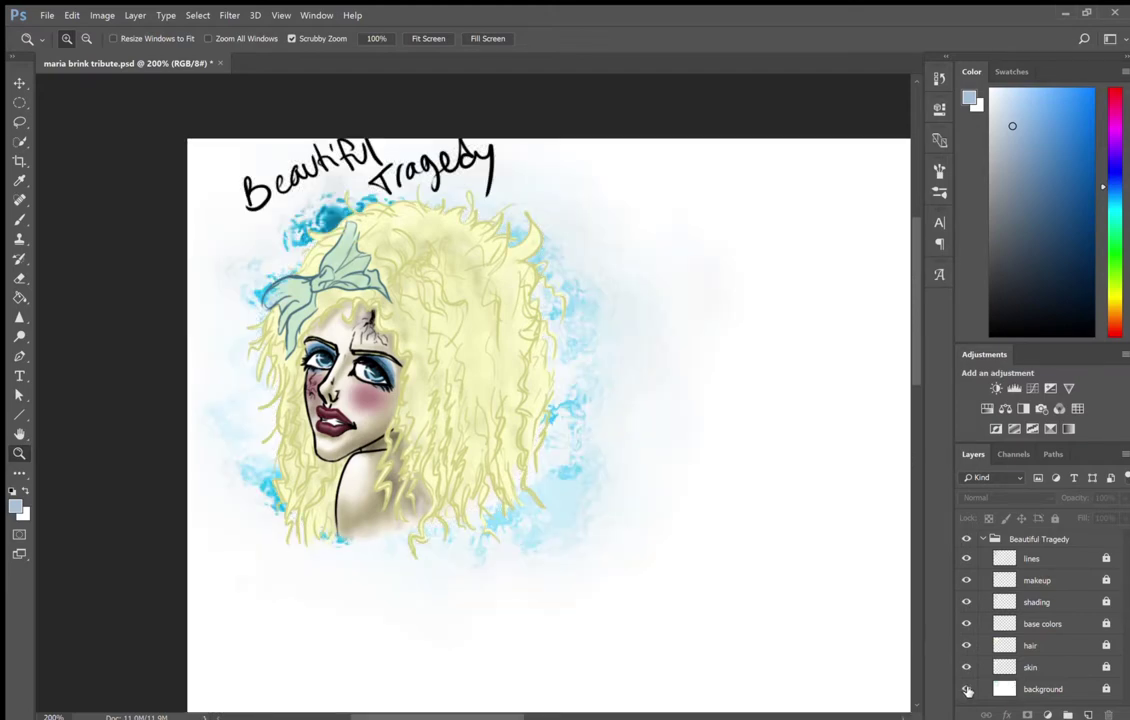